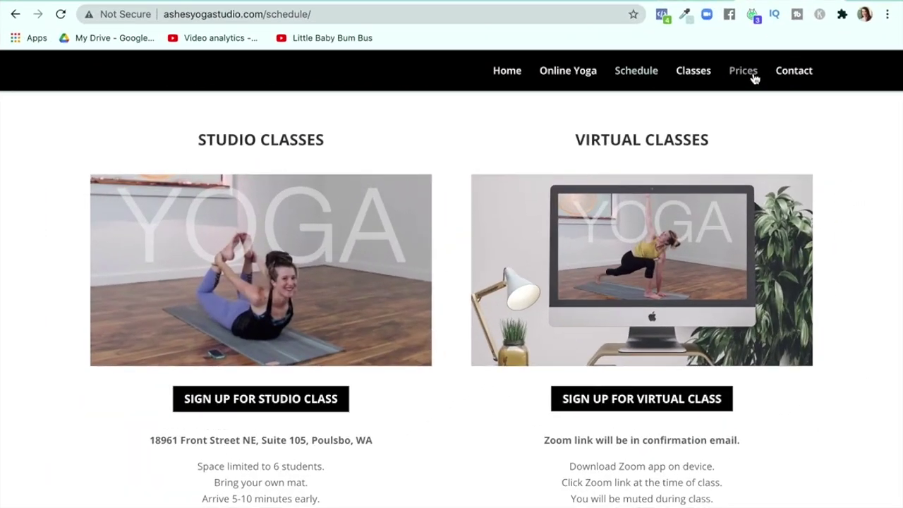
Go from the Ashes Yoga Studio website's SIGN UP FOR STUDIO CLASS button to its Acuity scheduling page.
scroll(834, 147, "down", 1)
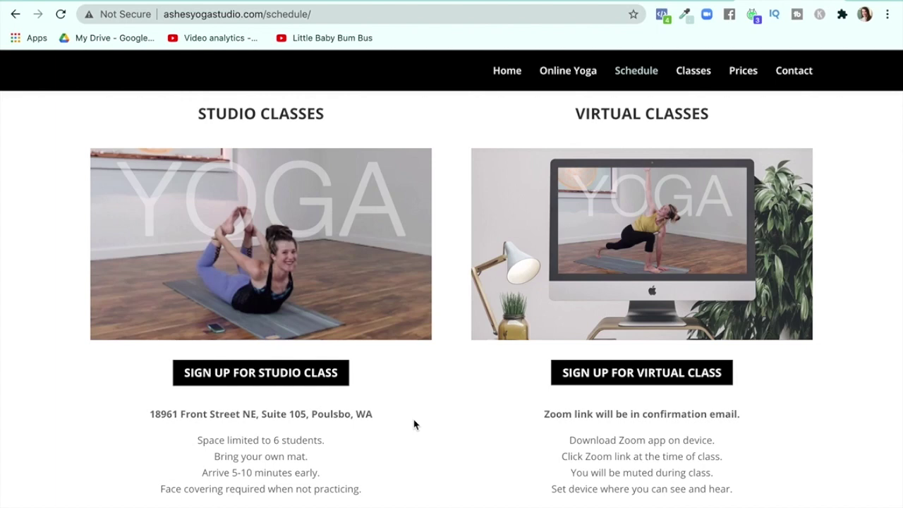
left_click(275, 378)
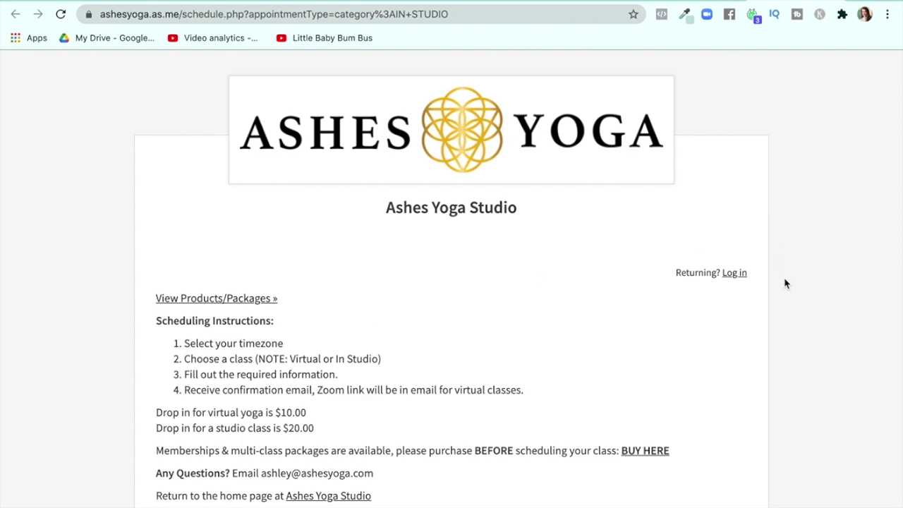
Open the booking form for Sunday's 10am IN STUDIO: Yoga with Ashley class, then go to acuityscheduling.com.
scroll(786, 283, "down", 1)
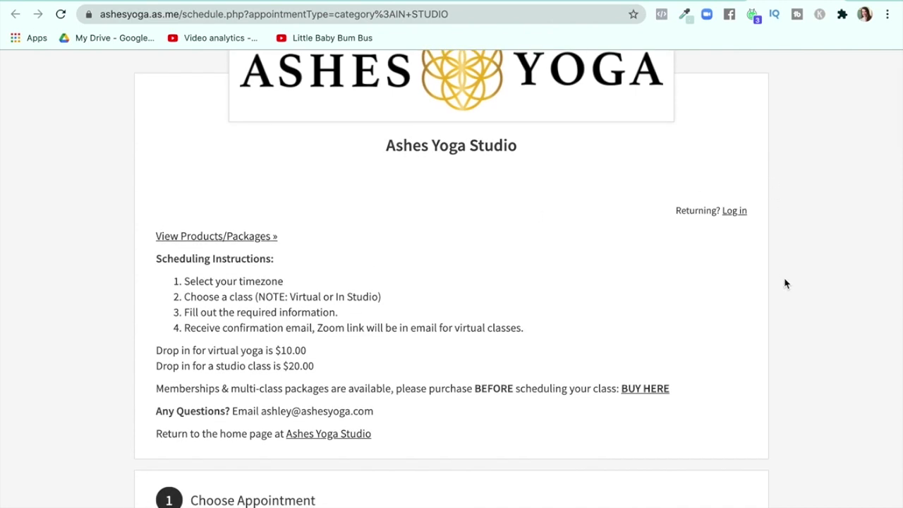
scroll(786, 283, "down", 3)
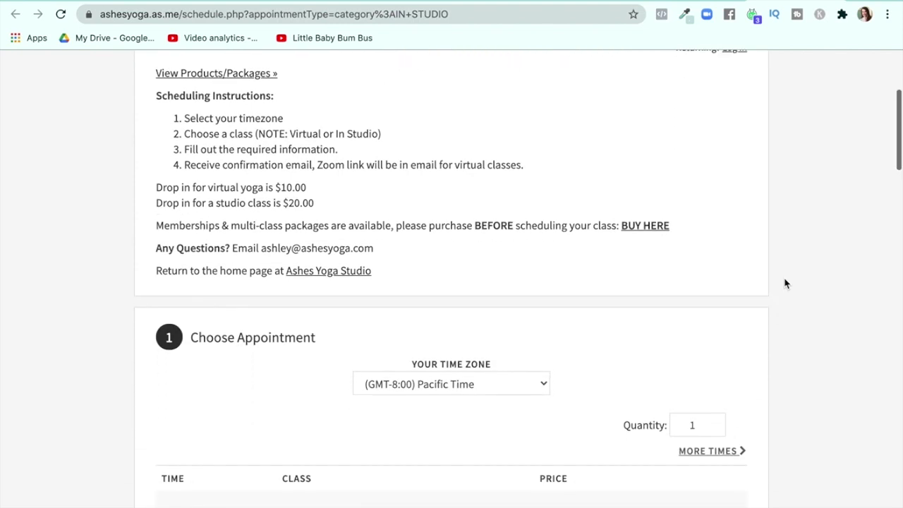
scroll(786, 284, "up", 3)
scroll(786, 284, "down", 6)
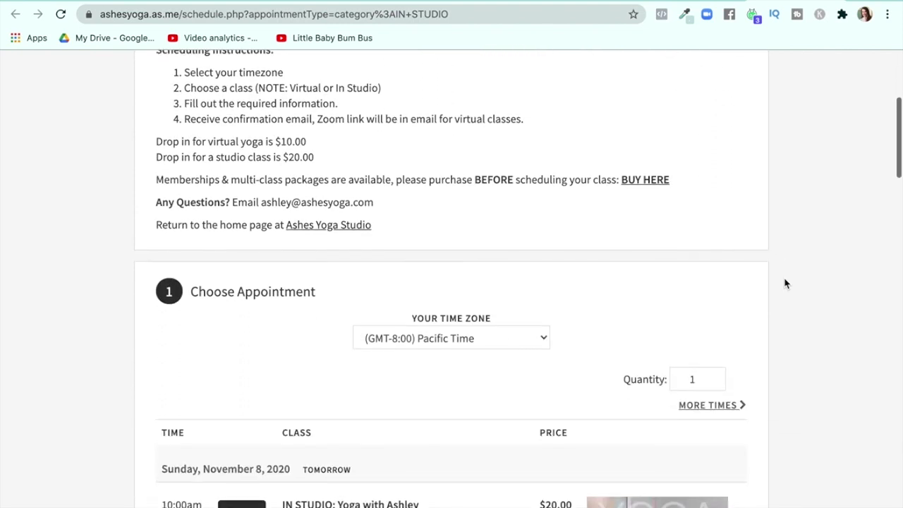
scroll(786, 283, "down", 2)
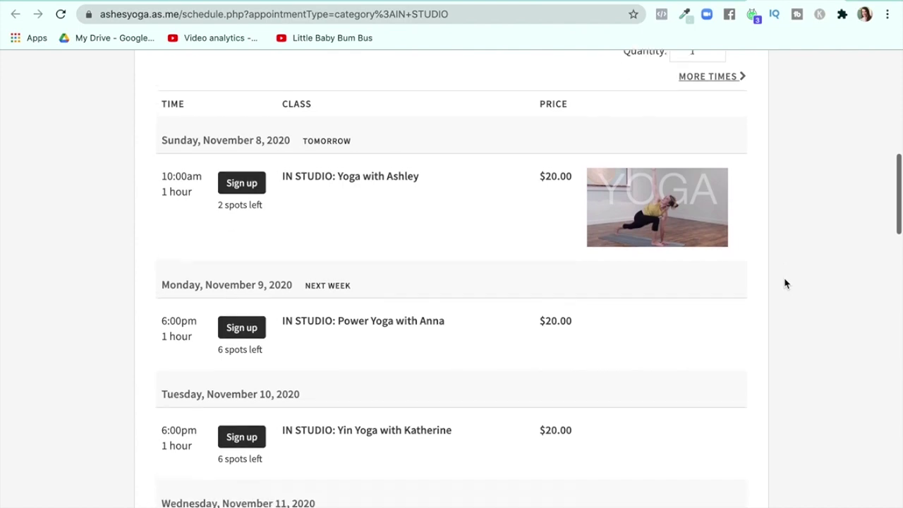
left_click(240, 177)
scroll(444, 224, "down", 10)
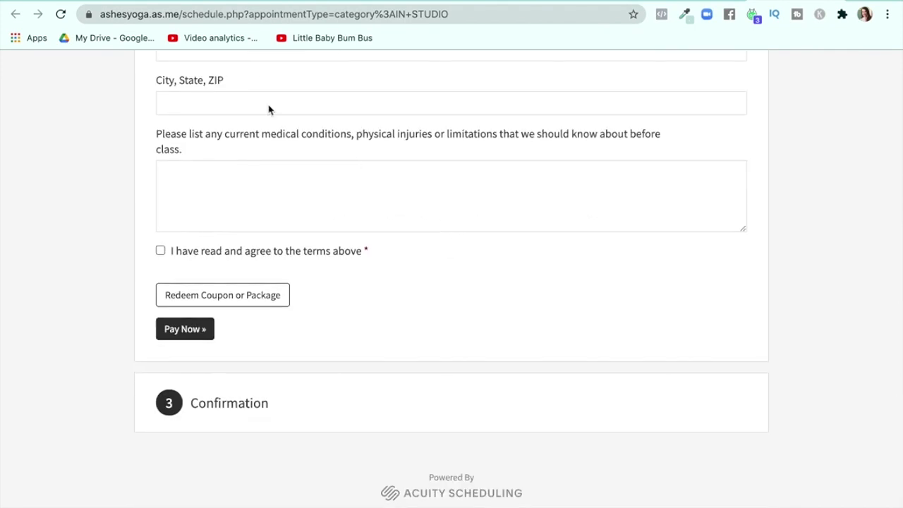
left_click(498, 2)
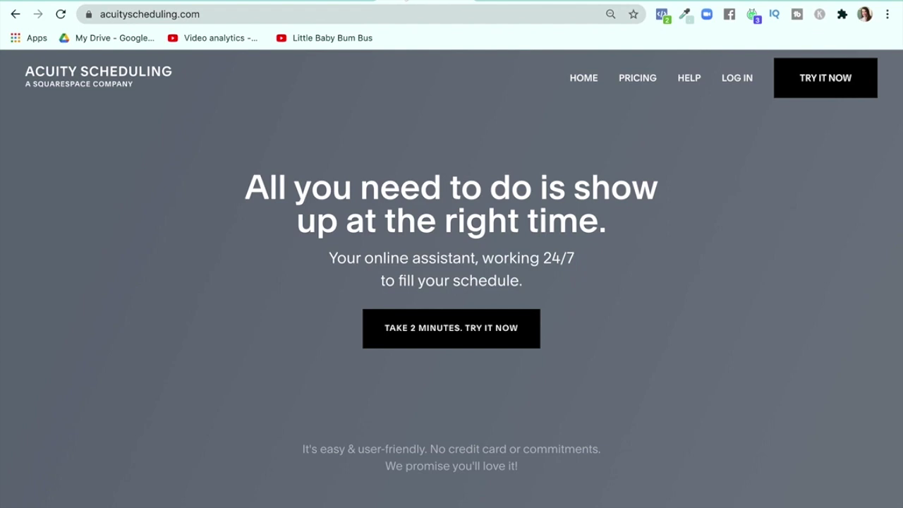
Switch to the logged-in Acuity tab showing the November 8, 2020 week's Appointment Calendar.
left_click(512, 2)
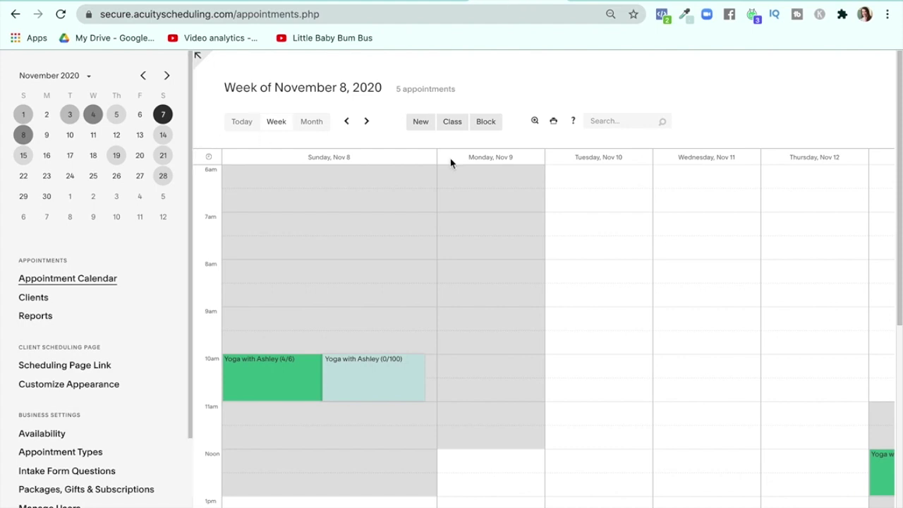
scroll(499, 178, "down", 1)
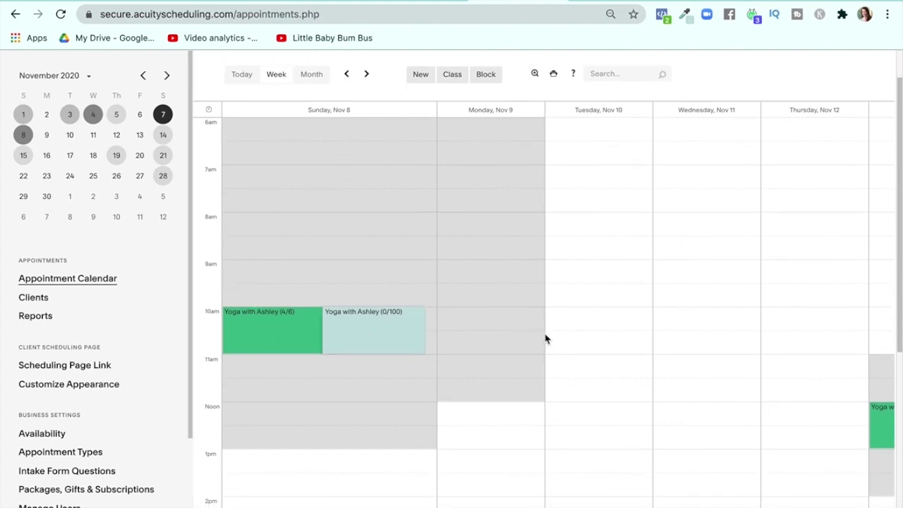
scroll(545, 338, "up", 1)
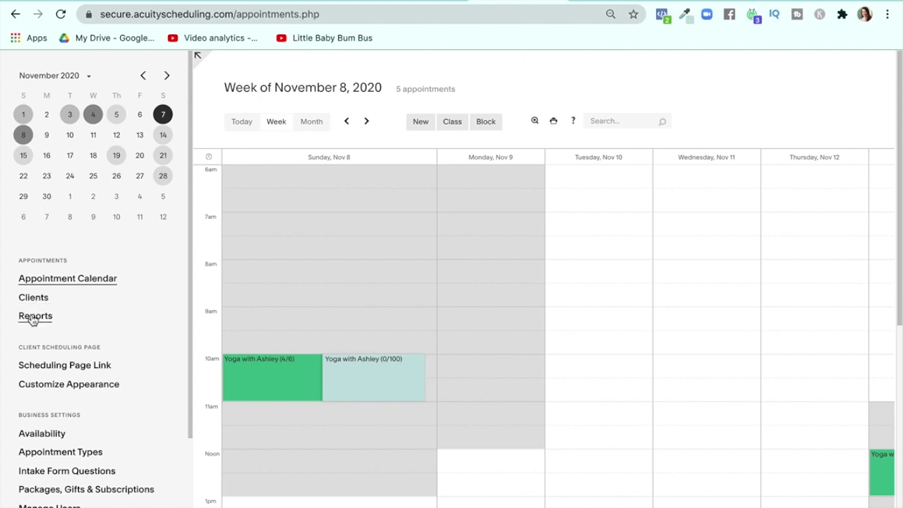
scroll(32, 319, "down", 1)
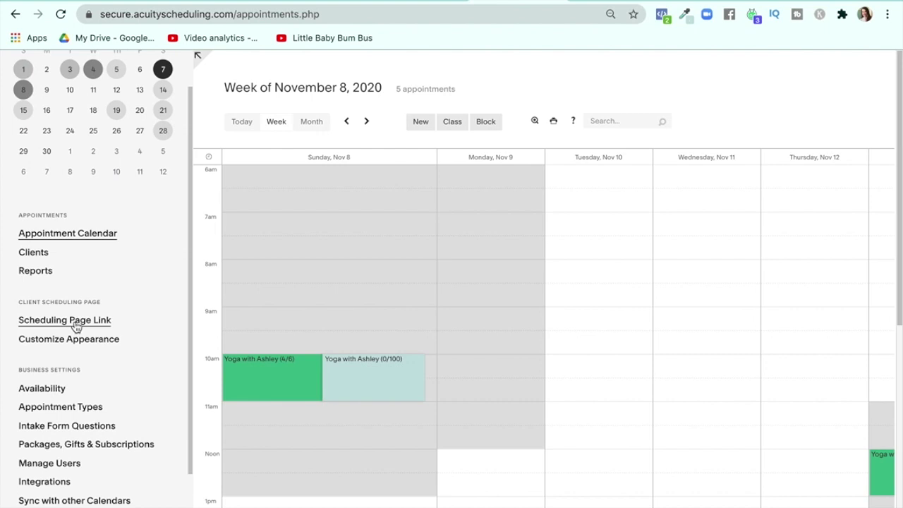
left_click(76, 322)
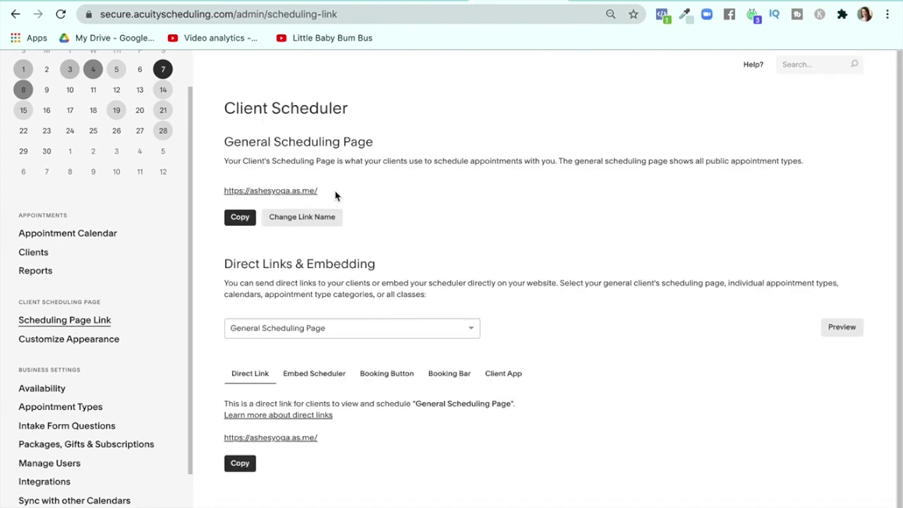
left_click_drag(319, 190, 222, 194)
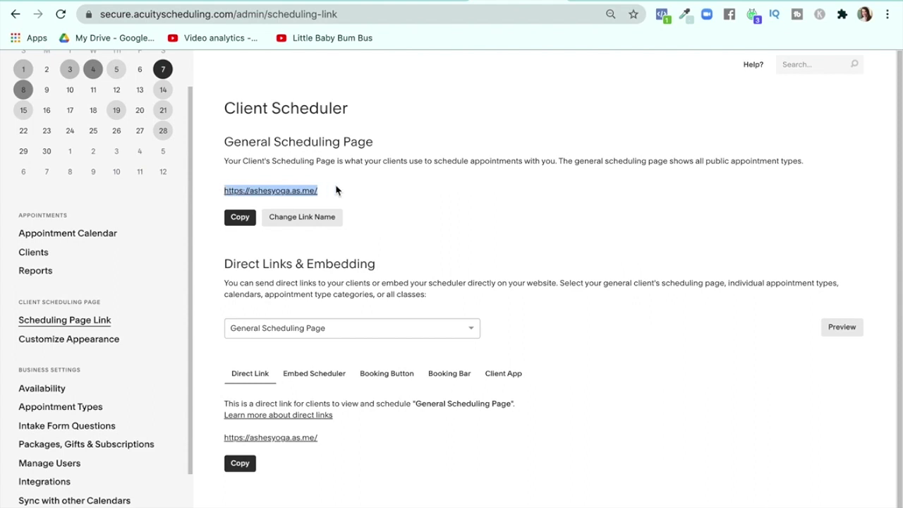
left_click(303, 219)
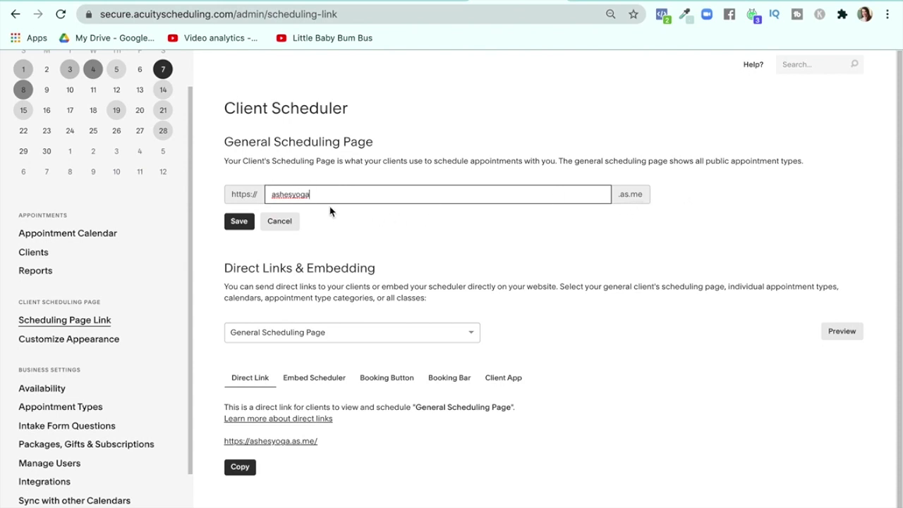
left_click(282, 226)
left_click(276, 191)
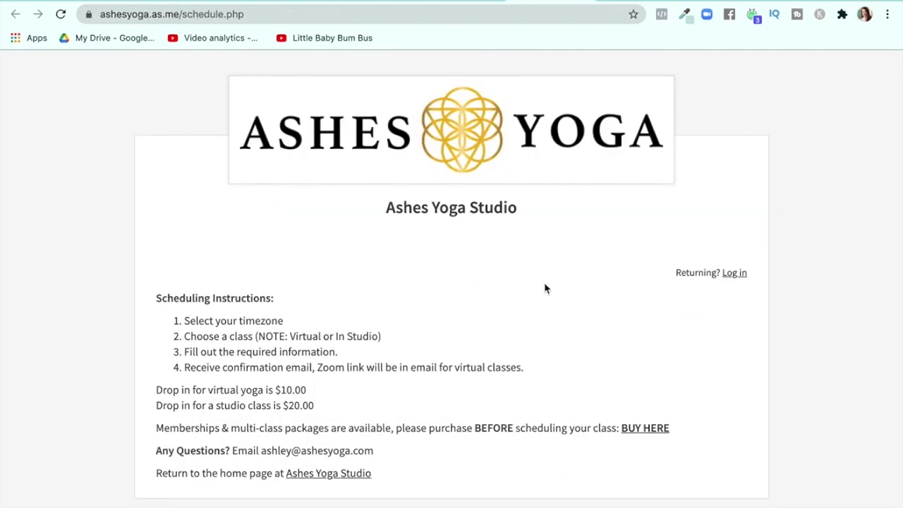
Scroll through ashesyoga.as.me's $20.00 in-studio classes, studio rentals, virtual classes and monthly memberships.
scroll(544, 288, "down", 5)
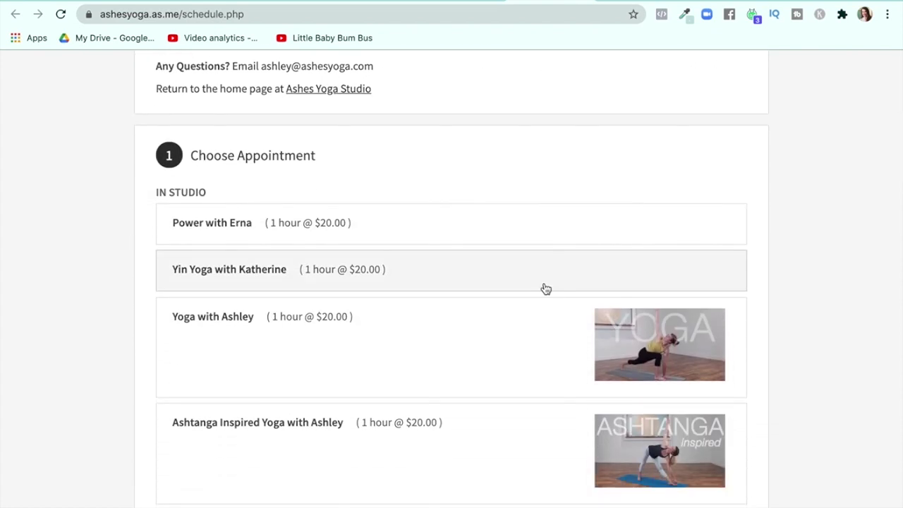
scroll(546, 289, "down", 2)
scroll(545, 289, "down", 1)
scroll(524, 285, "up", 3)
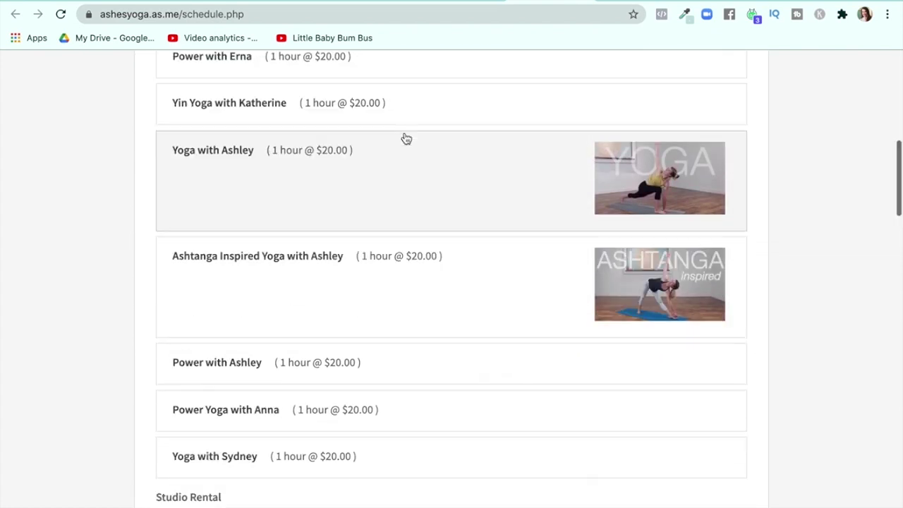
scroll(384, 206, "down", 6)
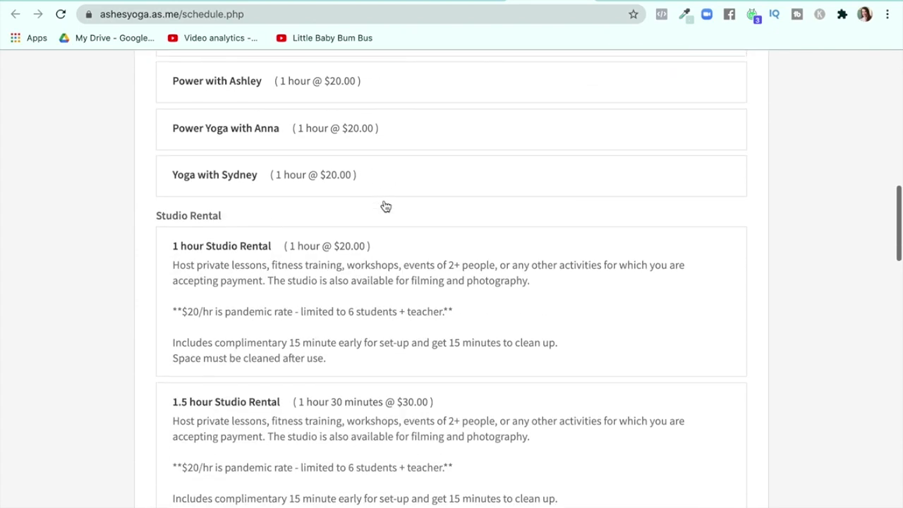
scroll(384, 205, "down", 14)
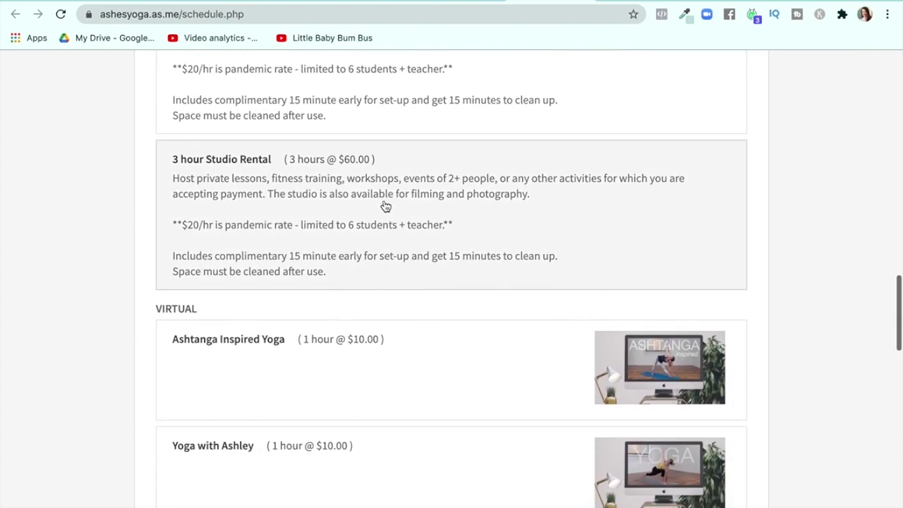
scroll(385, 205, "down", 8)
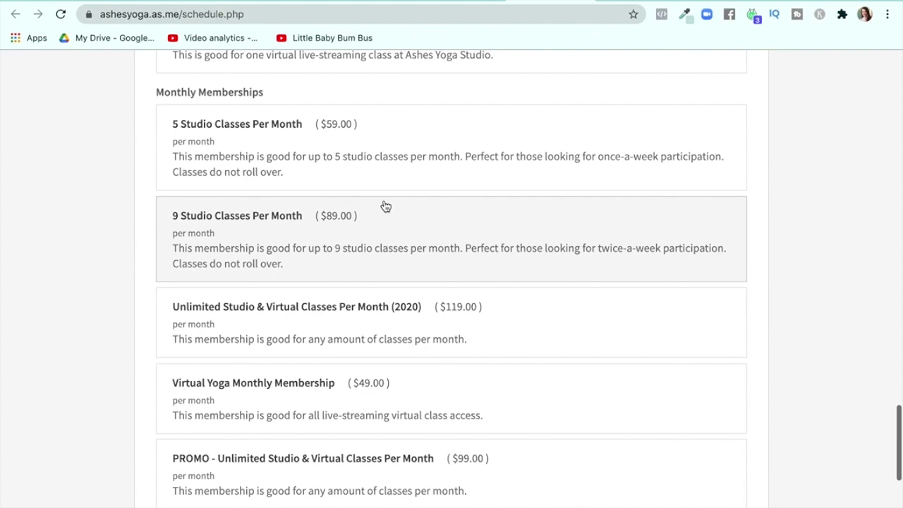
scroll(385, 206, "up", 20)
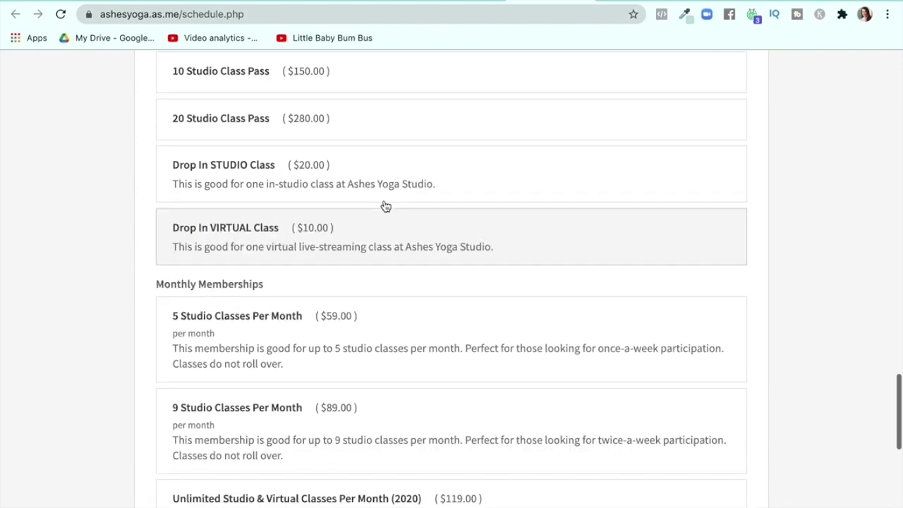
scroll(384, 206, "up", 2)
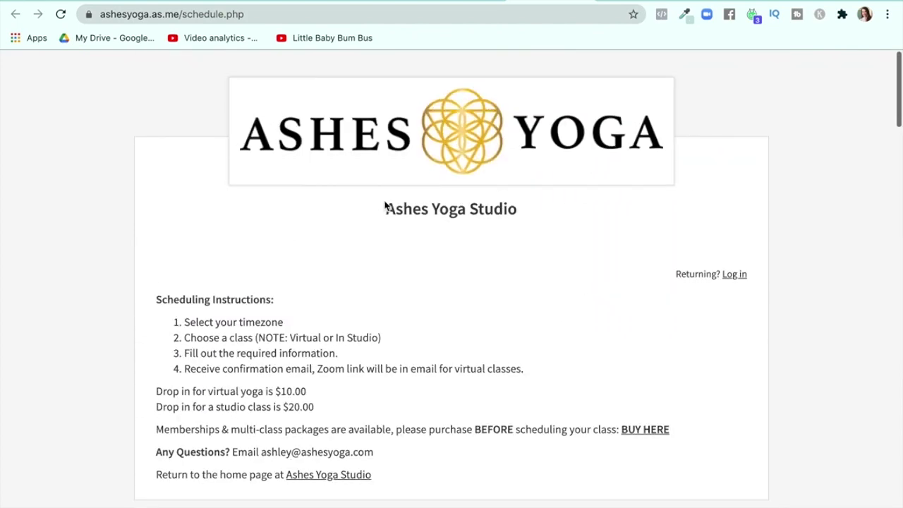
scroll(323, 370, "down", 15)
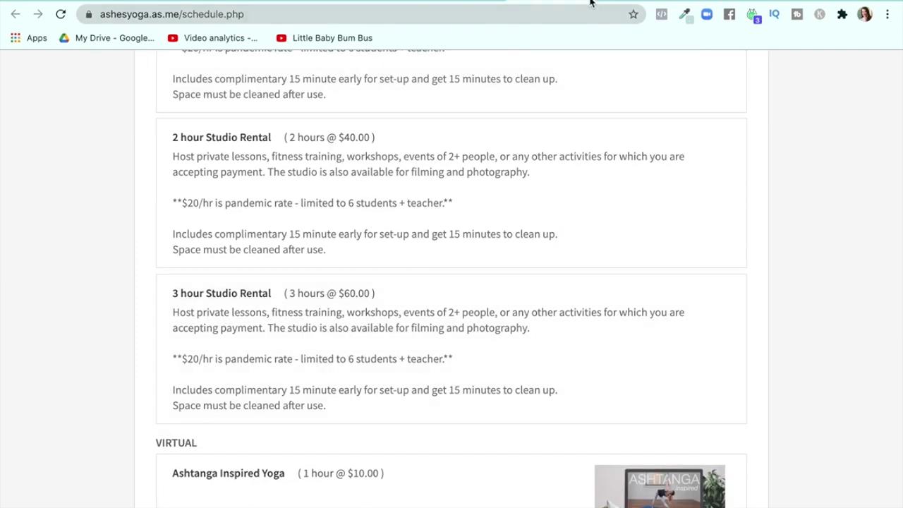
Generate the All Classes direct link and open it to check its page.
left_click(591, 2)
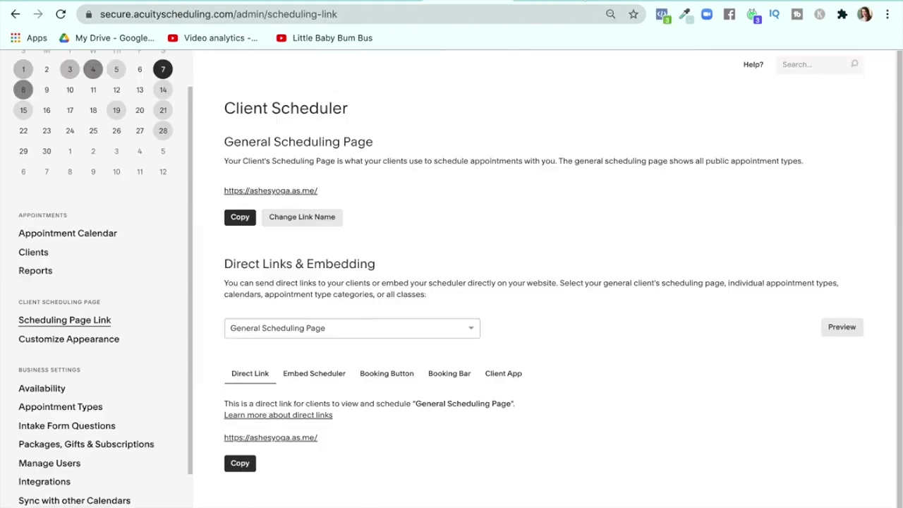
scroll(414, 244, "down", 1)
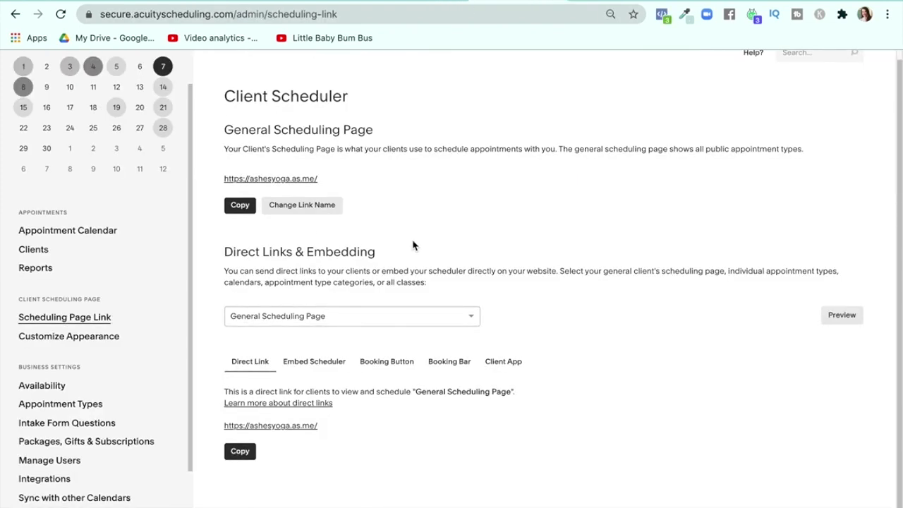
left_click(365, 317)
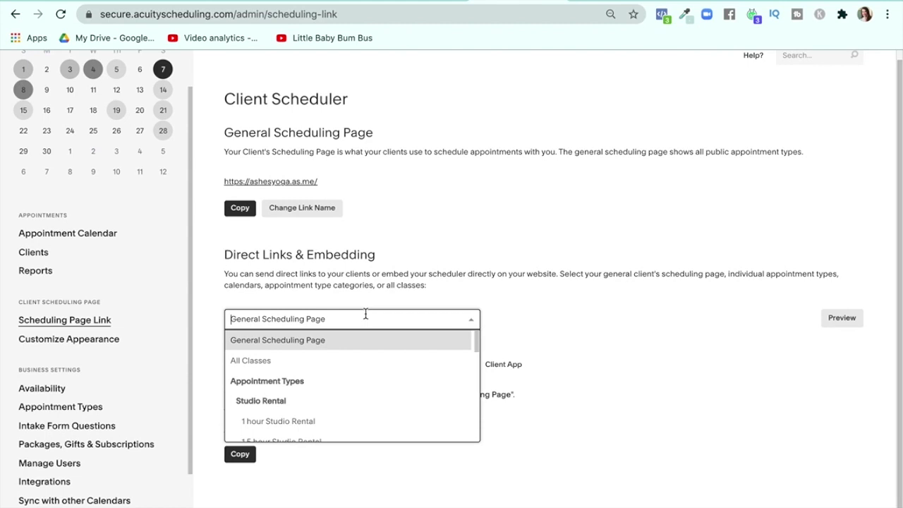
left_click(257, 363)
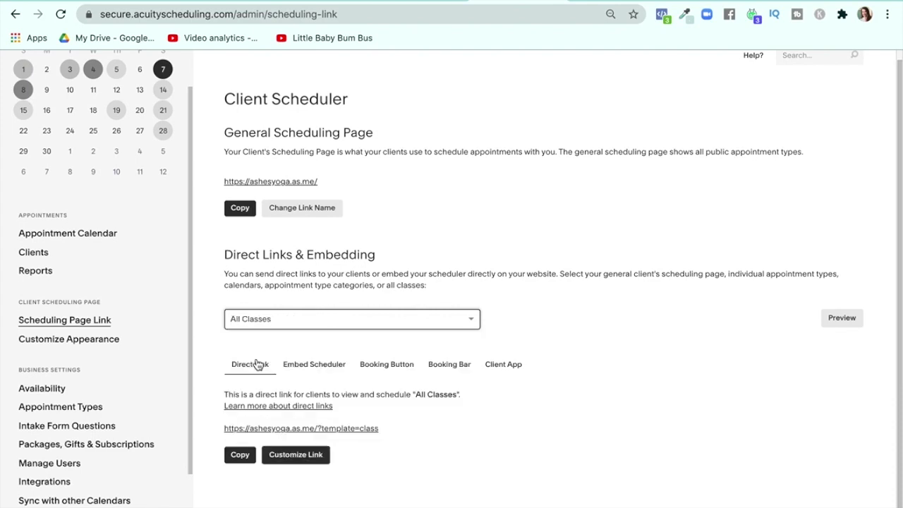
left_click(310, 430)
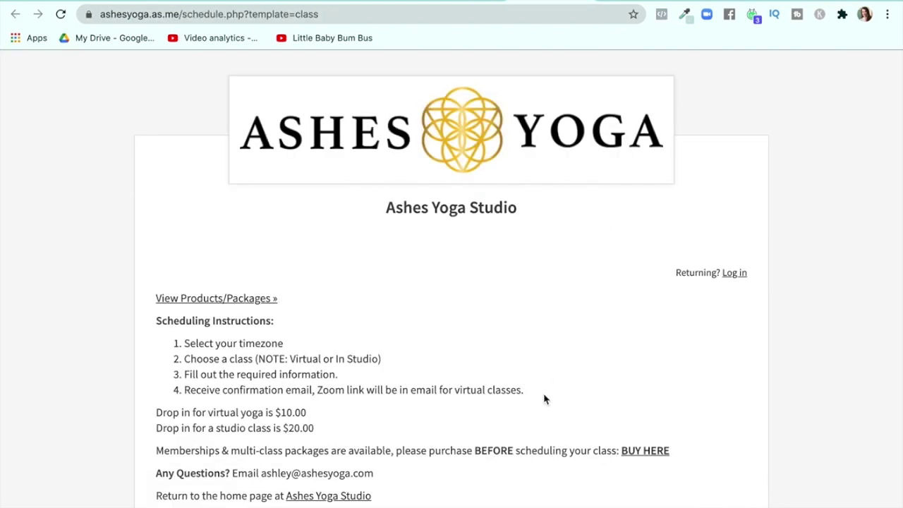
scroll(544, 395, "down", 7)
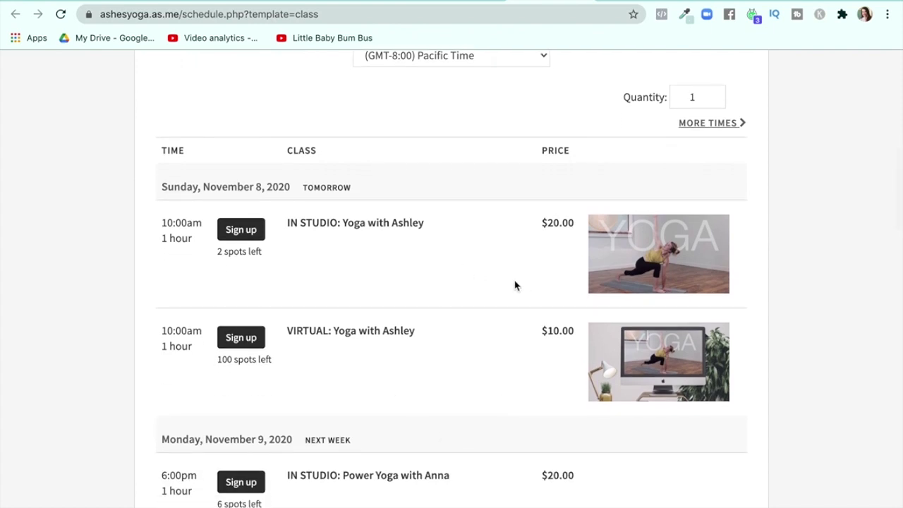
scroll(513, 284, "down", 1)
Switch the direct link to 2 hour Studio Rental and test its booking page.
left_click(480, 2)
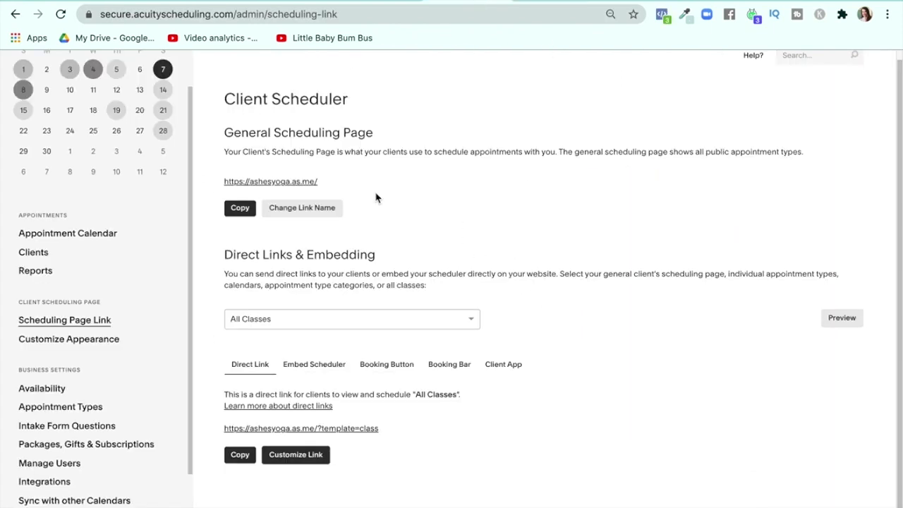
left_click(338, 318)
scroll(341, 388, "down", 3)
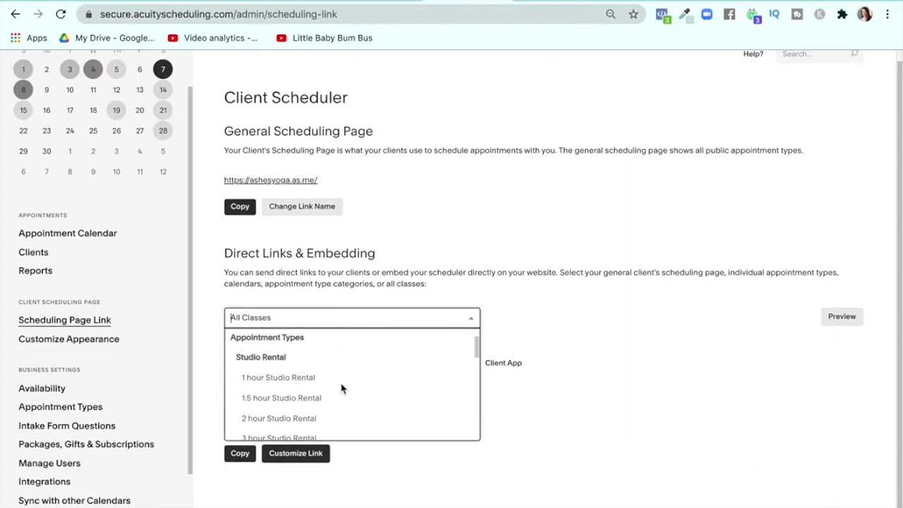
left_click(343, 388)
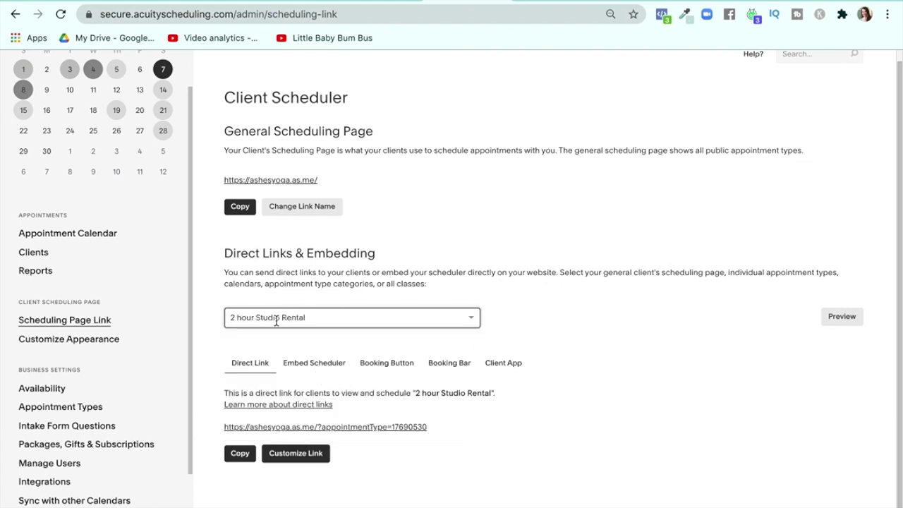
left_click(302, 428)
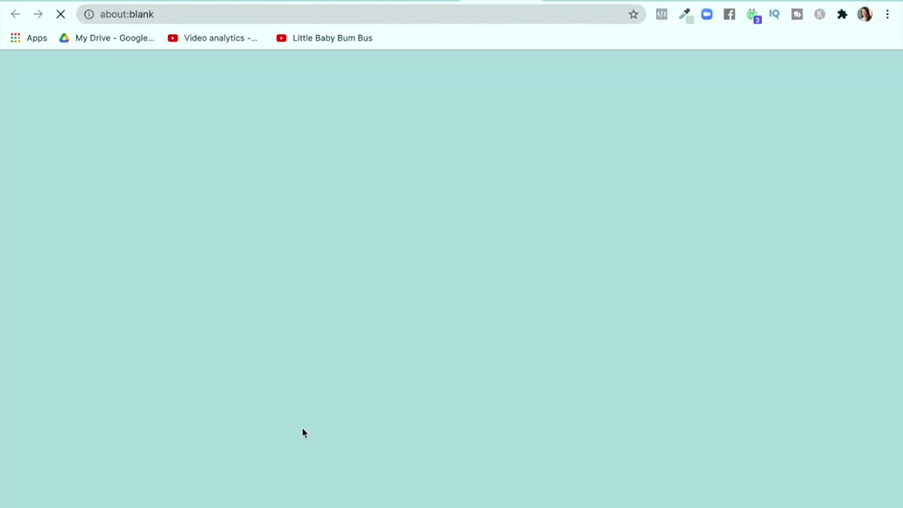
scroll(486, 326, "down", 2)
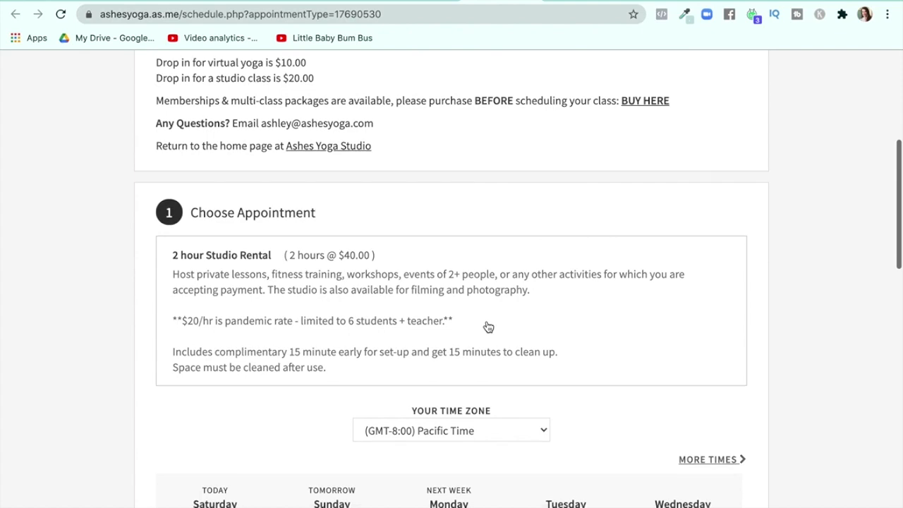
scroll(499, 289, "down", 2)
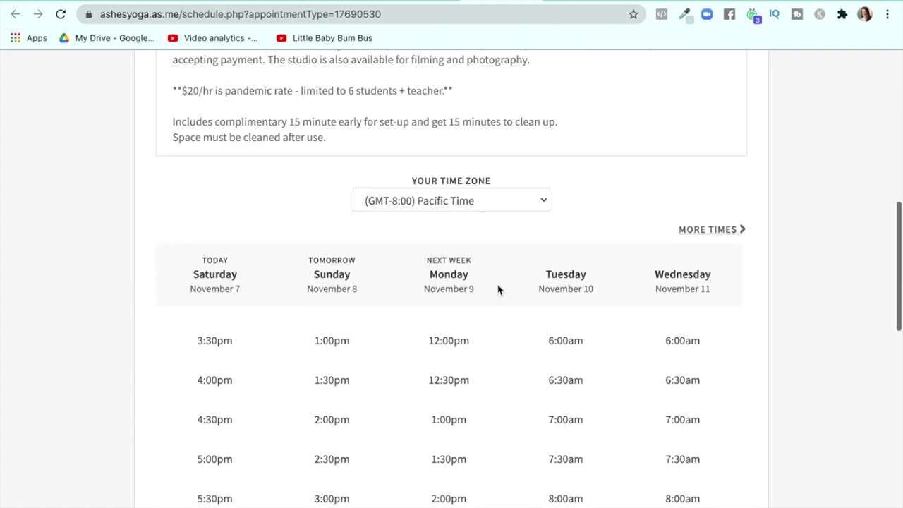
scroll(363, 409, "down", 3)
scroll(585, 417, "up", 10)
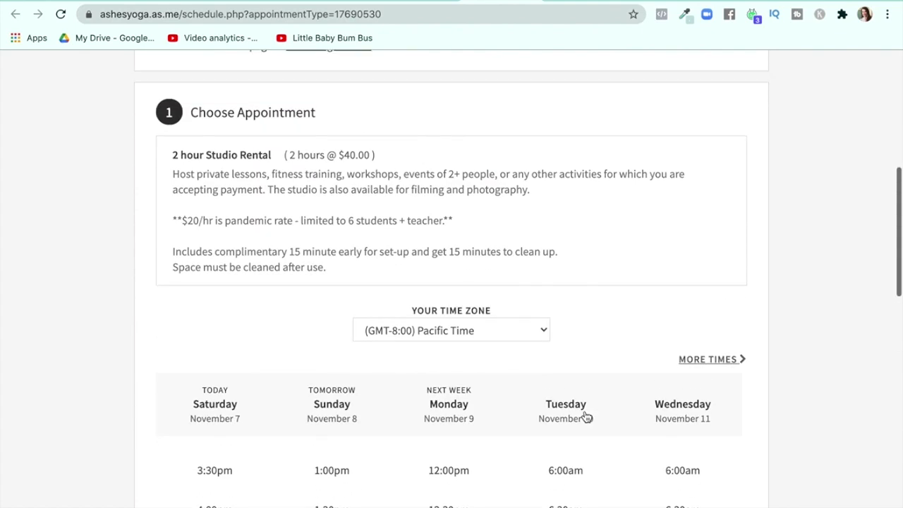
key("ctrl+w")
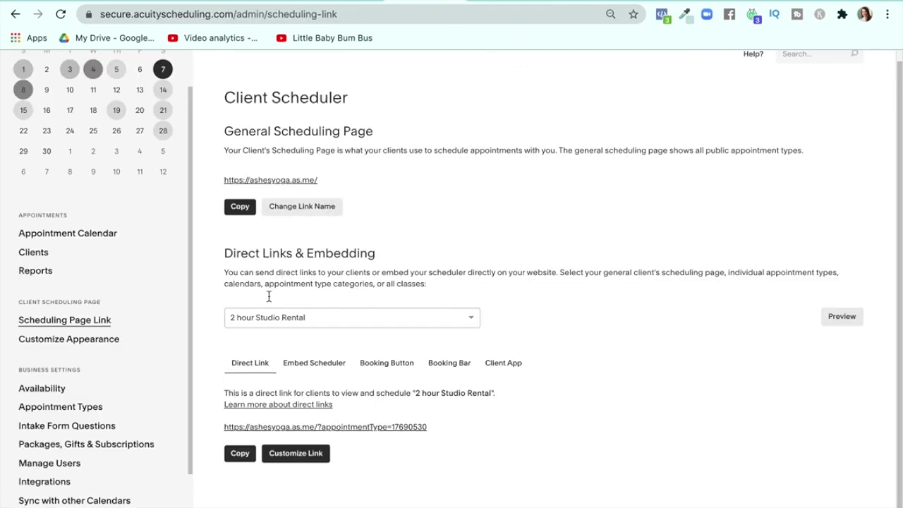
Confirm 2 hour Studio Rental stays selected in the direct link list.
left_click(281, 323)
scroll(289, 393, "down", 5)
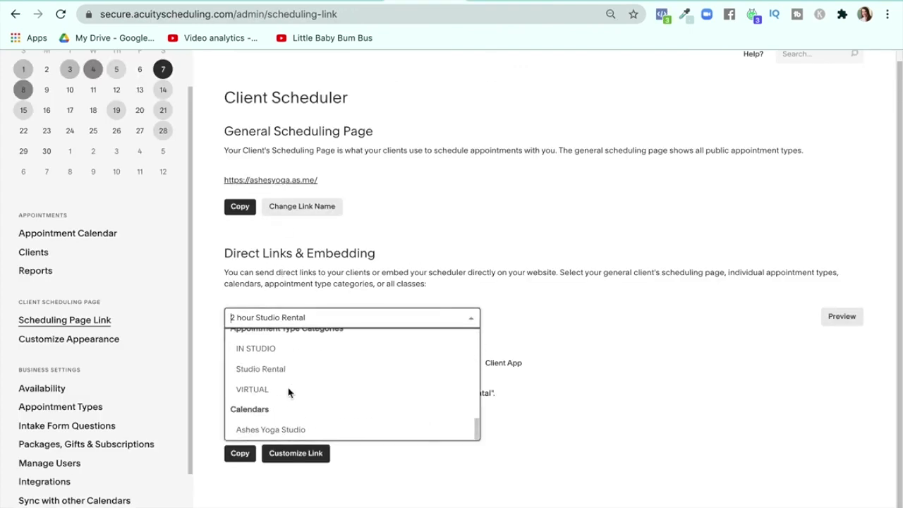
scroll(269, 371, "up", 1)
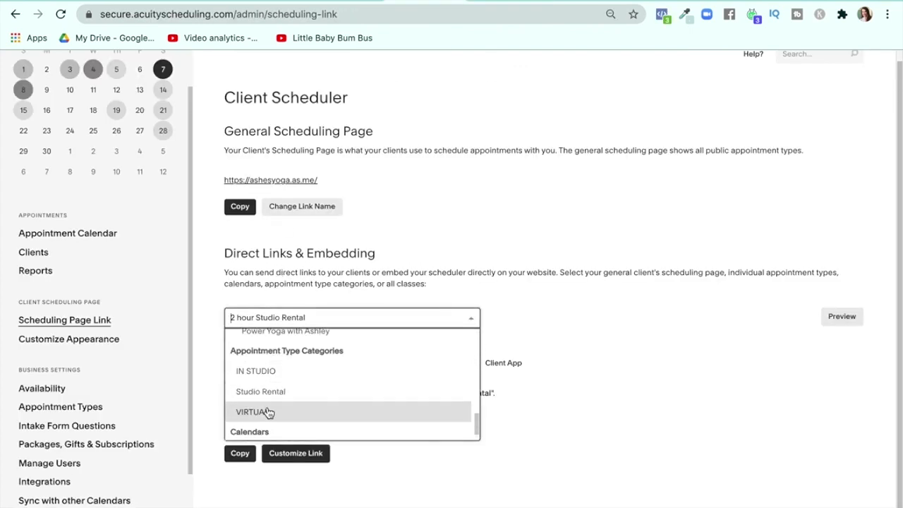
scroll(322, 387, "down", 1)
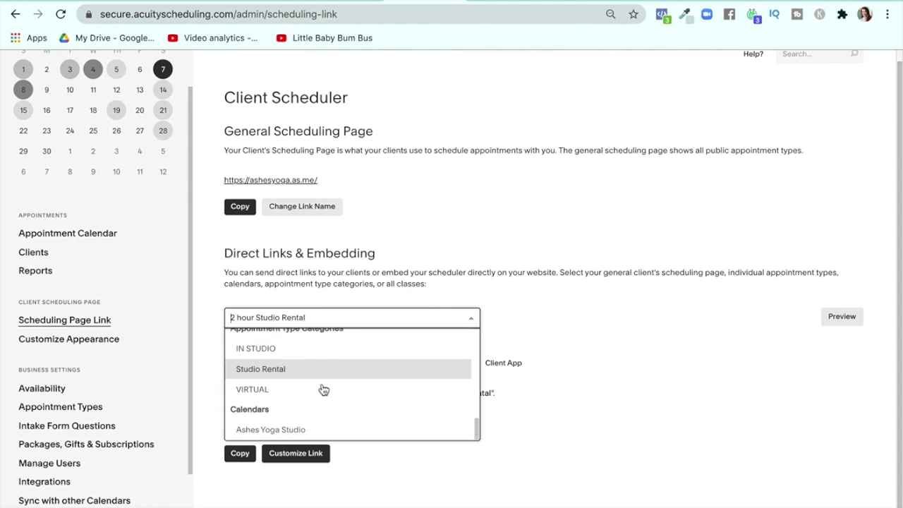
left_click(549, 360)
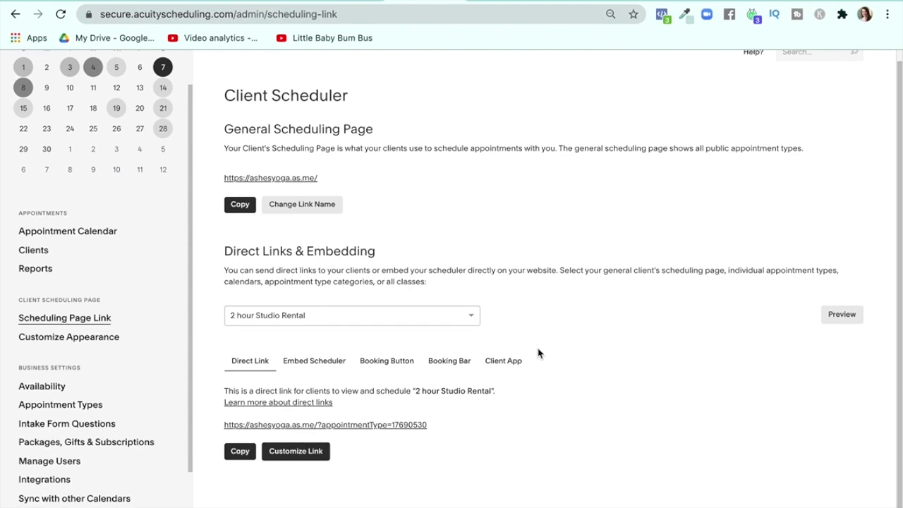
Bring up the Scheduling Instructions text in Customize Appearance.
left_click(62, 339)
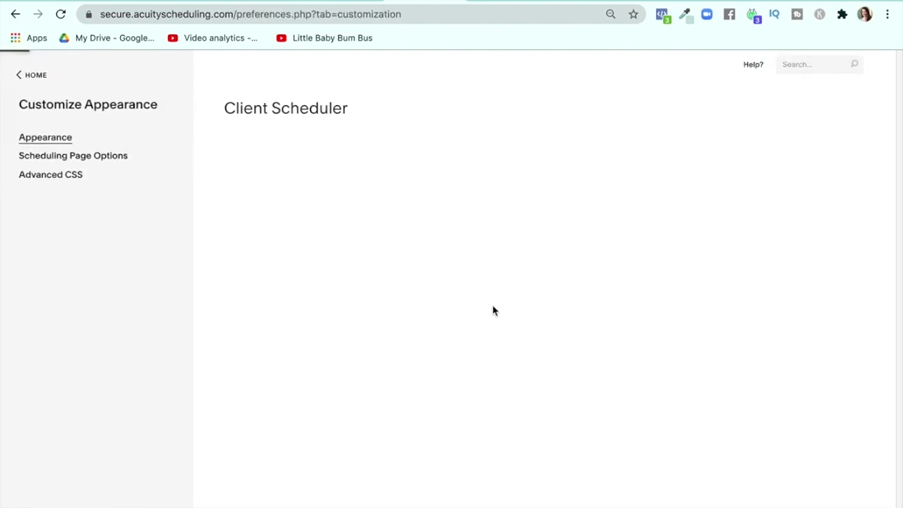
scroll(498, 190, "down", 3)
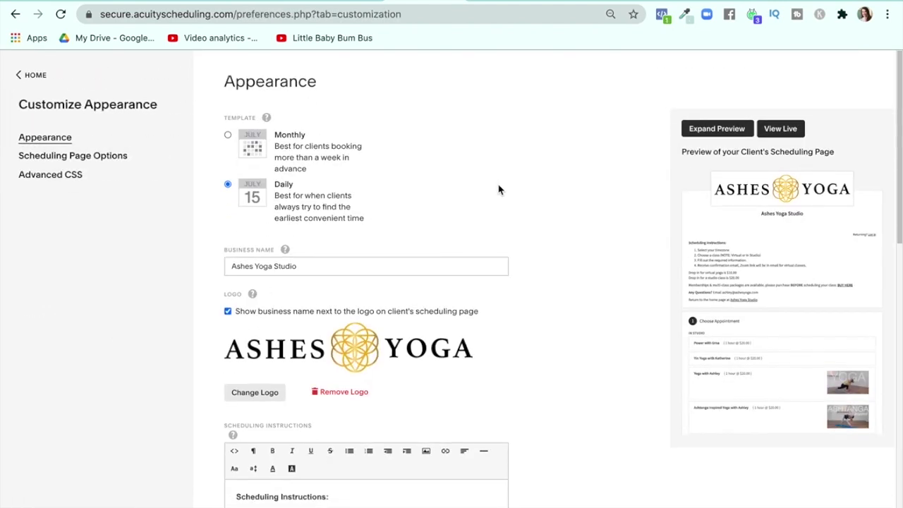
scroll(538, 323, "down", 5)
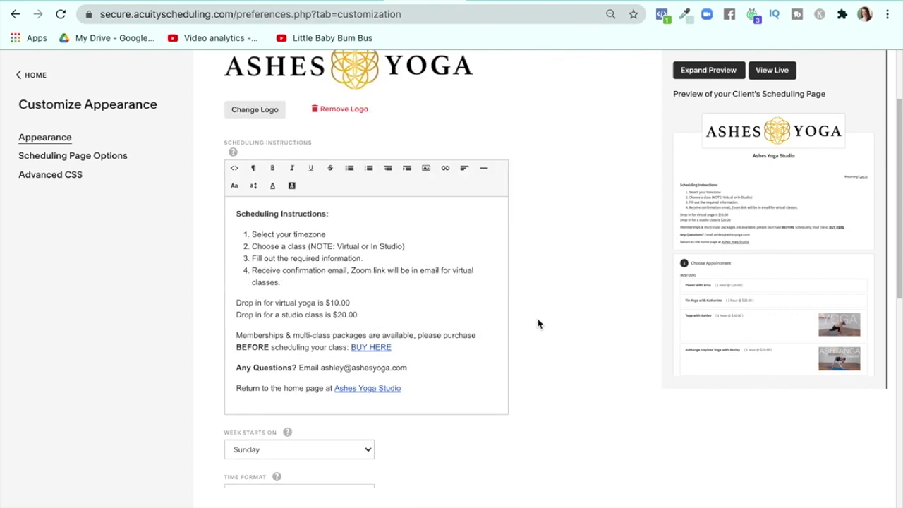
left_click_drag(235, 209, 423, 391)
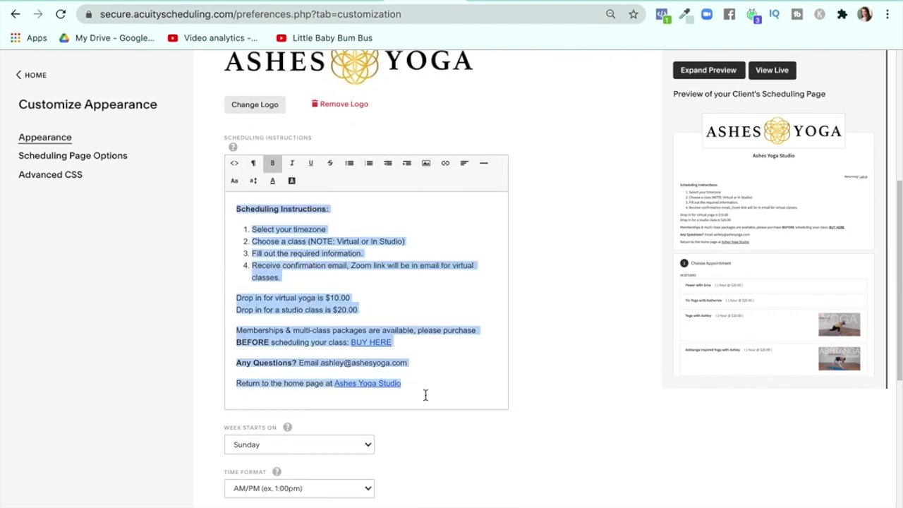
left_click(424, 388)
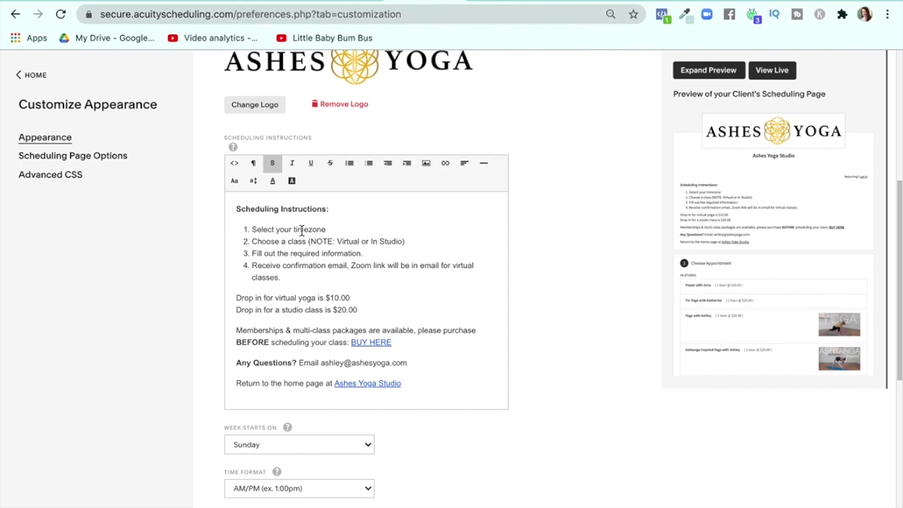
Inspect the instruction steps, from Select your timezone to the memberships and packages sentence.
left_click_drag(308, 225, 240, 221)
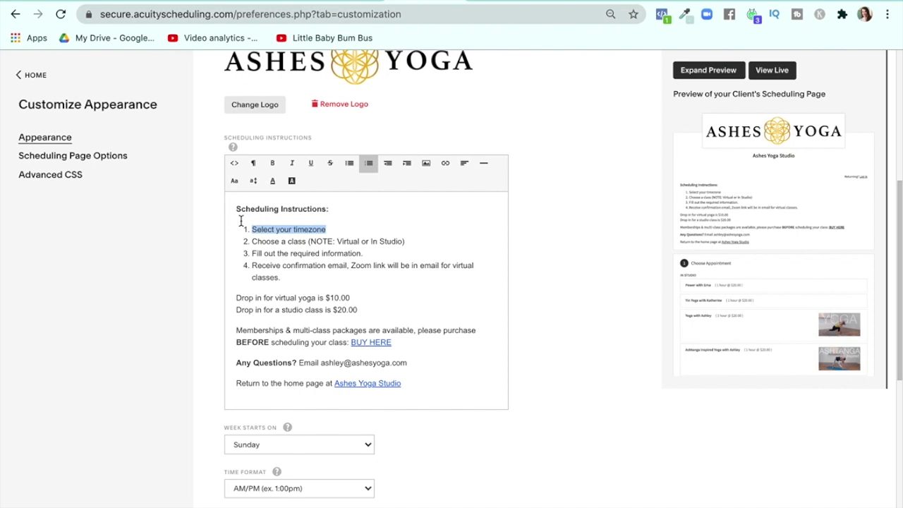
left_click_drag(331, 230, 247, 233)
key("Down")
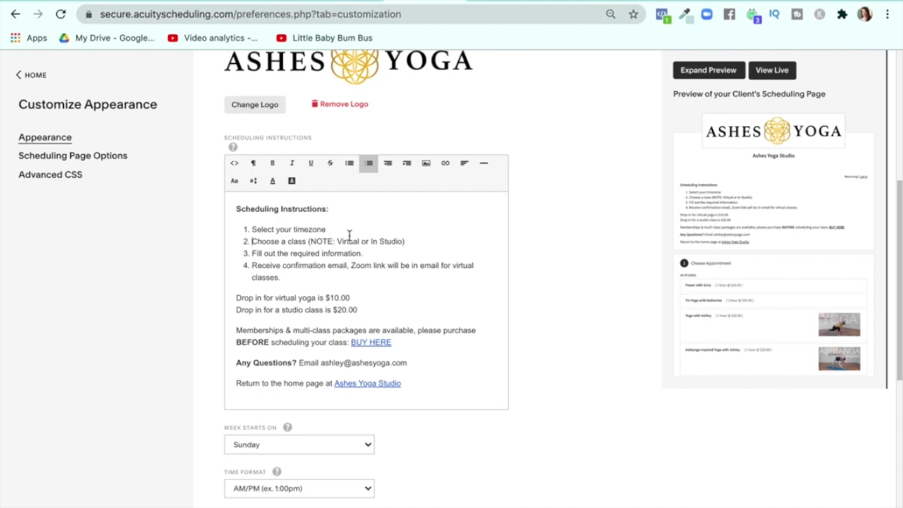
left_click(330, 229)
scroll(414, 278, "down", 1)
scroll(415, 278, "down", 1)
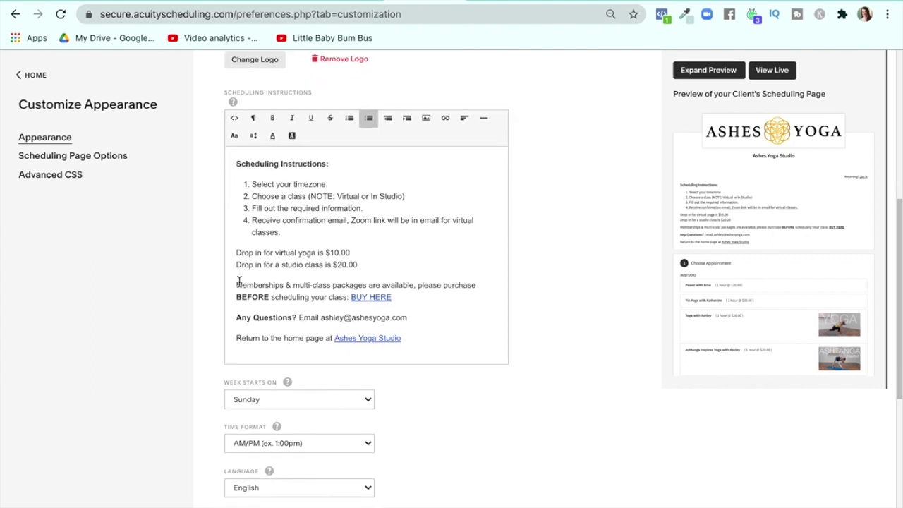
left_click_drag(235, 285, 347, 299)
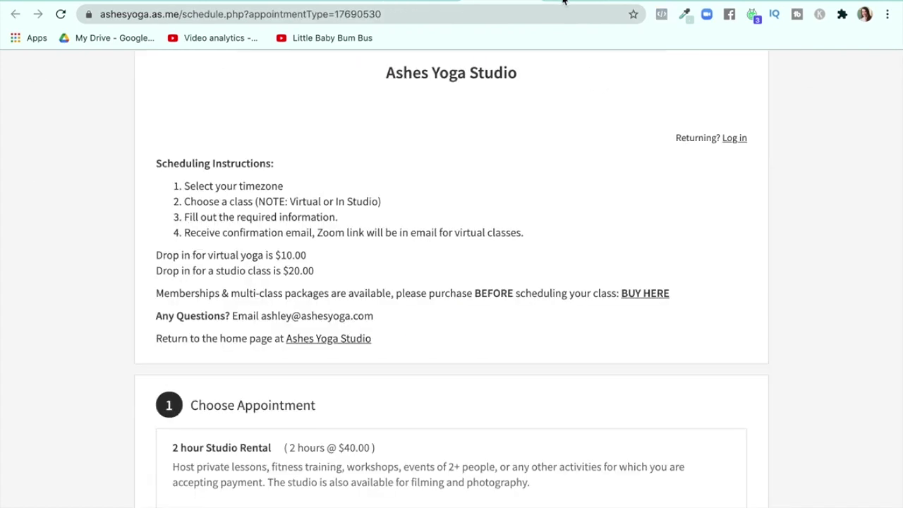
Open the 10:00am virtual yoga class sign-up form on the client booking page.
left_click(498, 0)
scroll(425, 248, "down", 5)
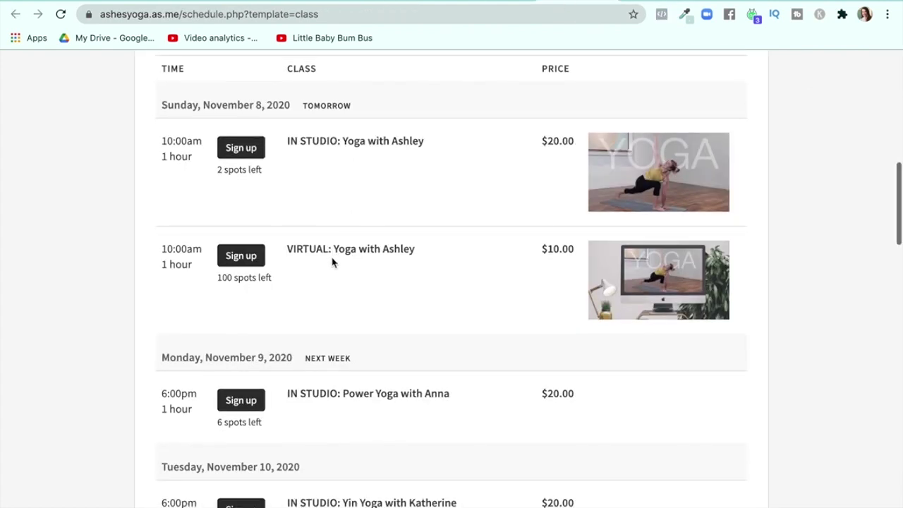
left_click(243, 256)
scroll(318, 283, "down", 7)
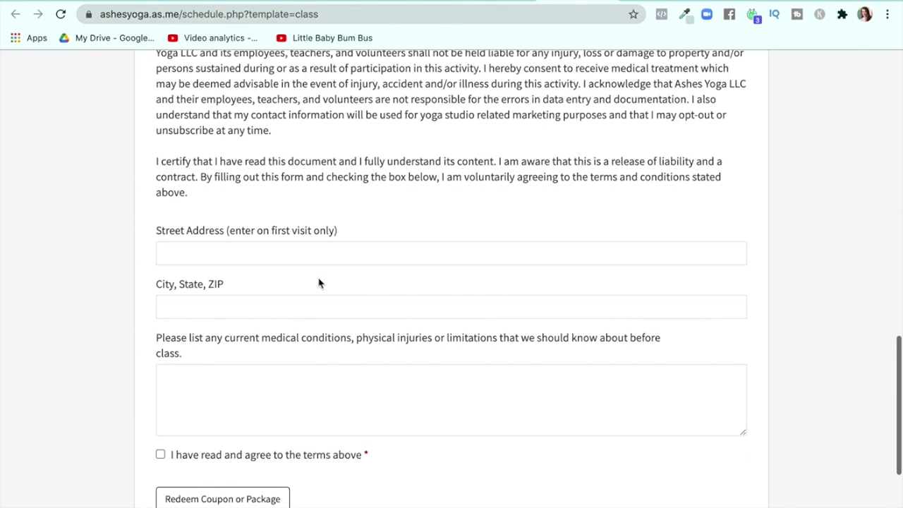
scroll(318, 282, "down", 3)
scroll(243, 306, "down", 1)
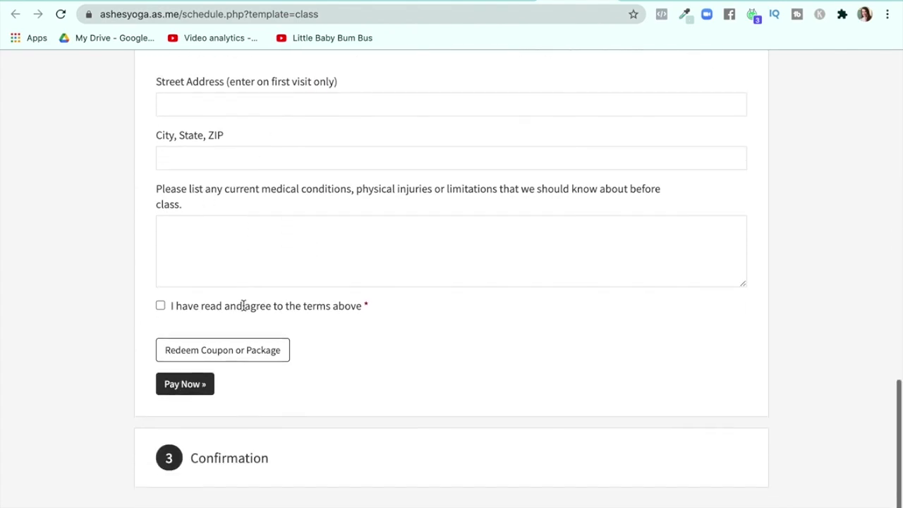
scroll(243, 305, "down", 1)
Accept the terms, reveal the Redeem Coupon or Package field, then close that booking tab.
left_click(161, 276)
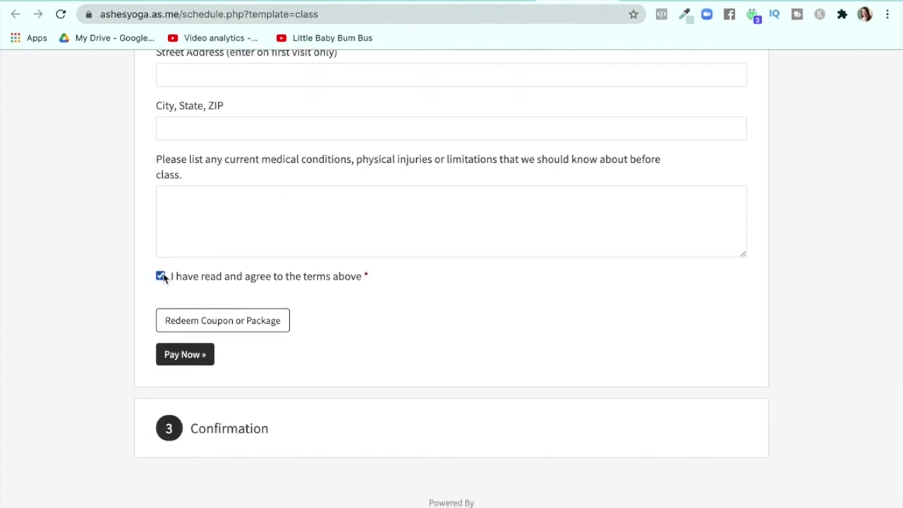
left_click(217, 324)
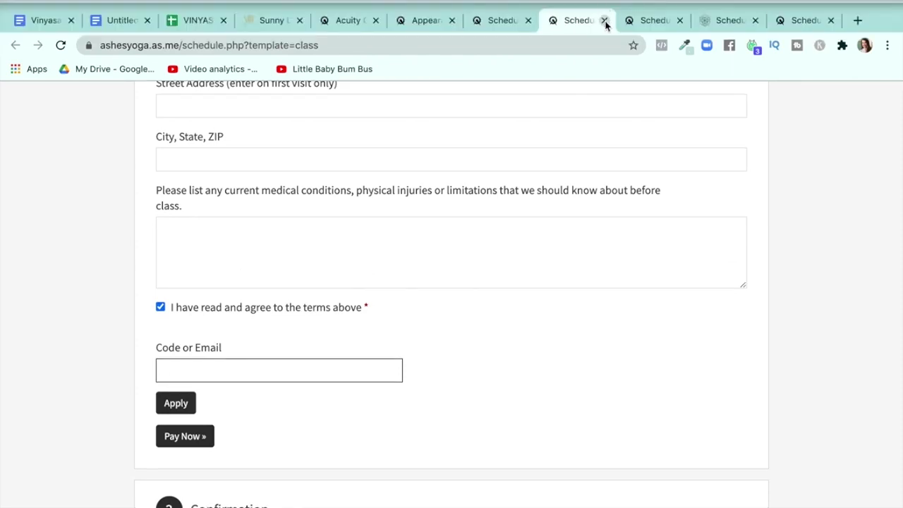
left_click(604, 22)
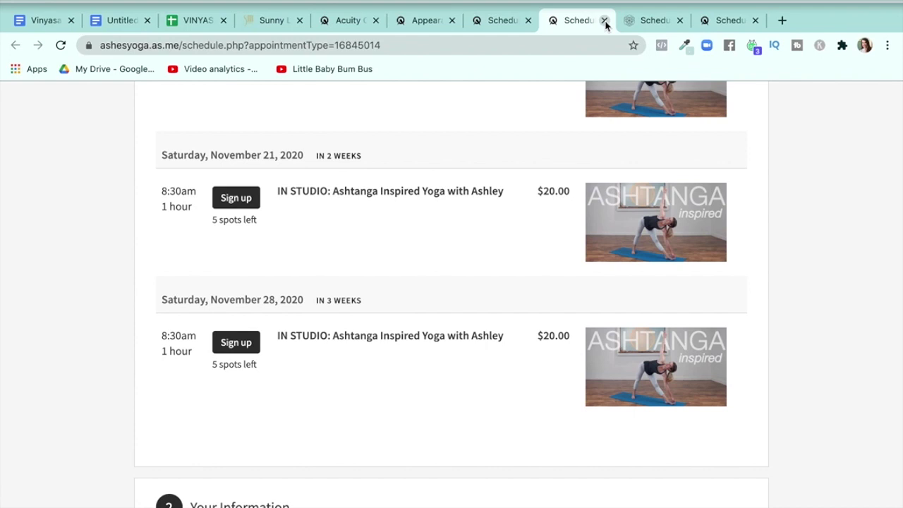
left_click(498, 21)
Go from the Appearance settings to Scheduling Page Options.
left_click(422, 24)
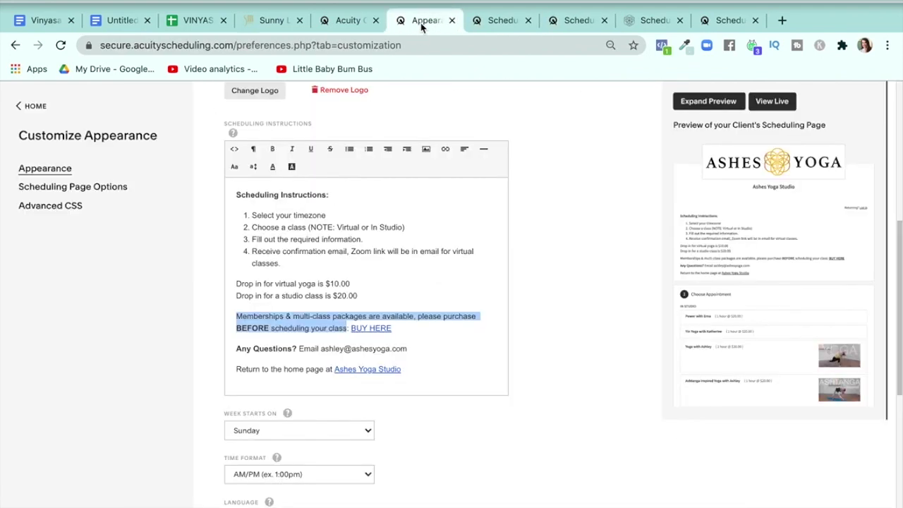
scroll(494, 258, "down", 1)
scroll(494, 259, "down", 4)
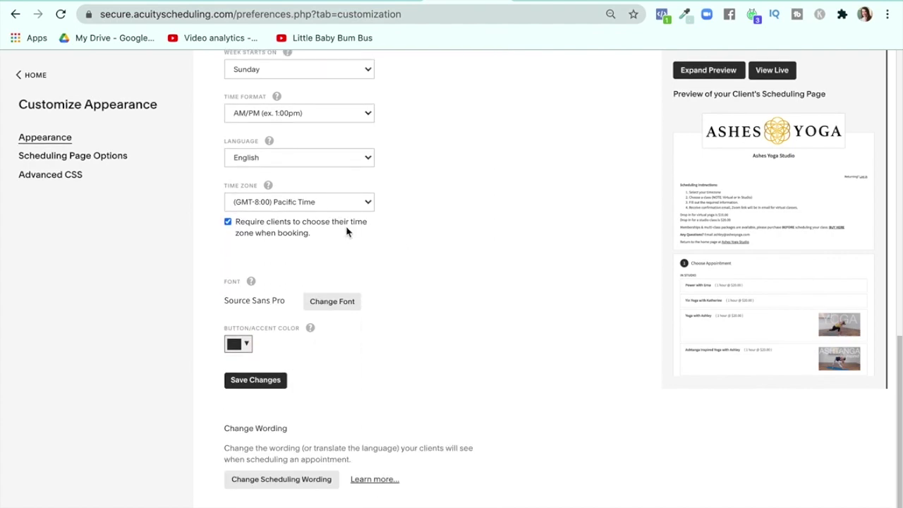
scroll(346, 232, "up", 6)
left_click(92, 158)
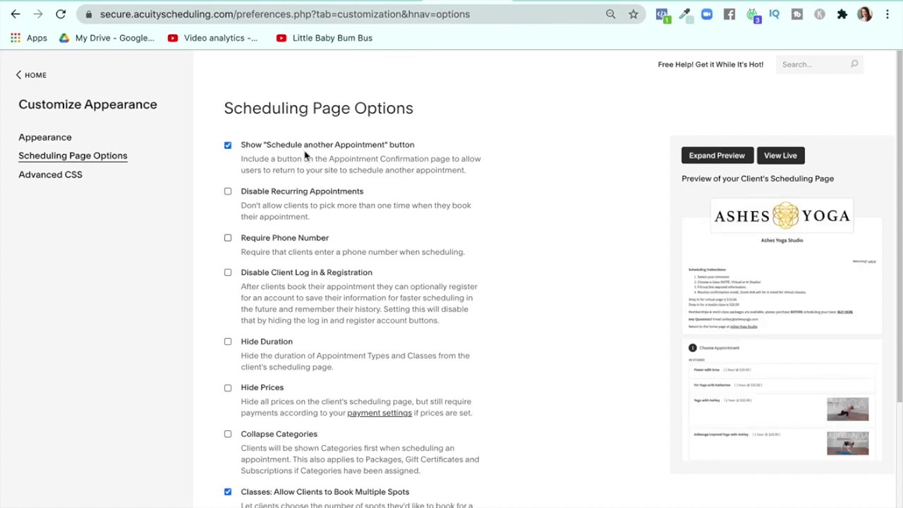
scroll(310, 426, "down", 2)
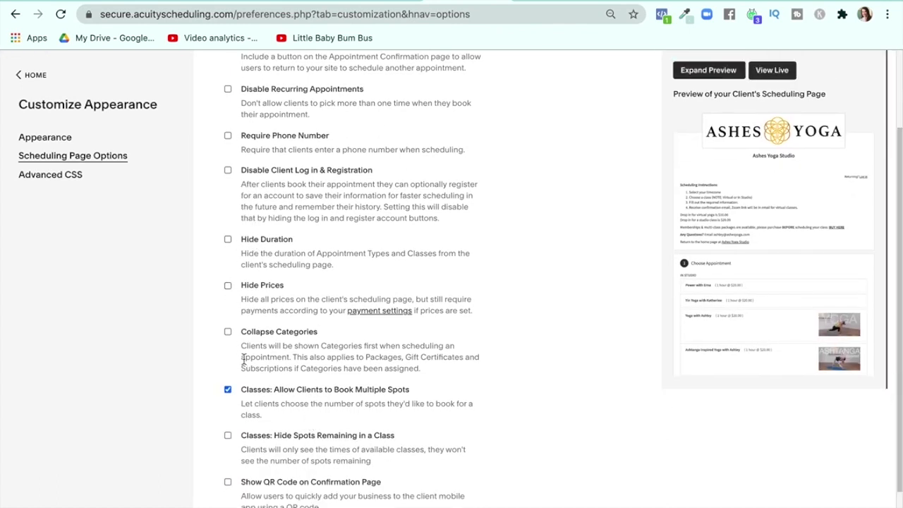
scroll(286, 431, "down", 1)
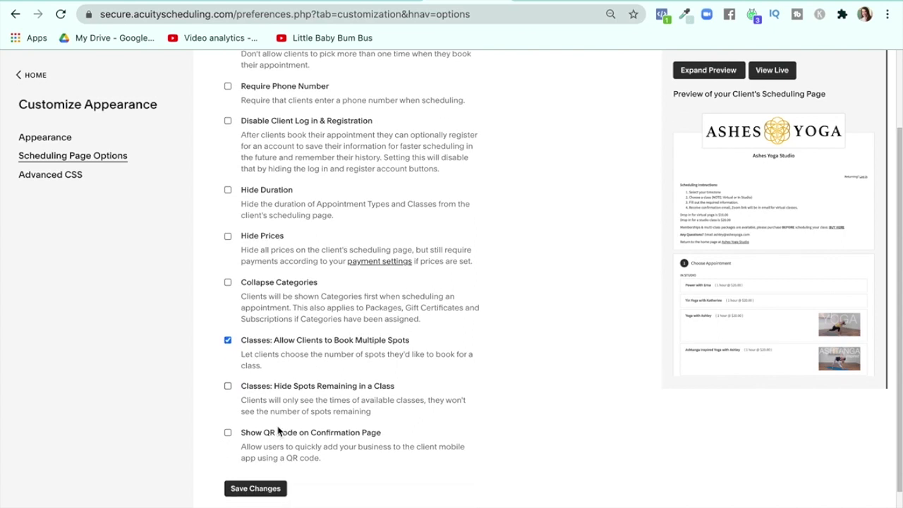
left_click_drag(280, 387, 372, 393)
left_click(429, 388)
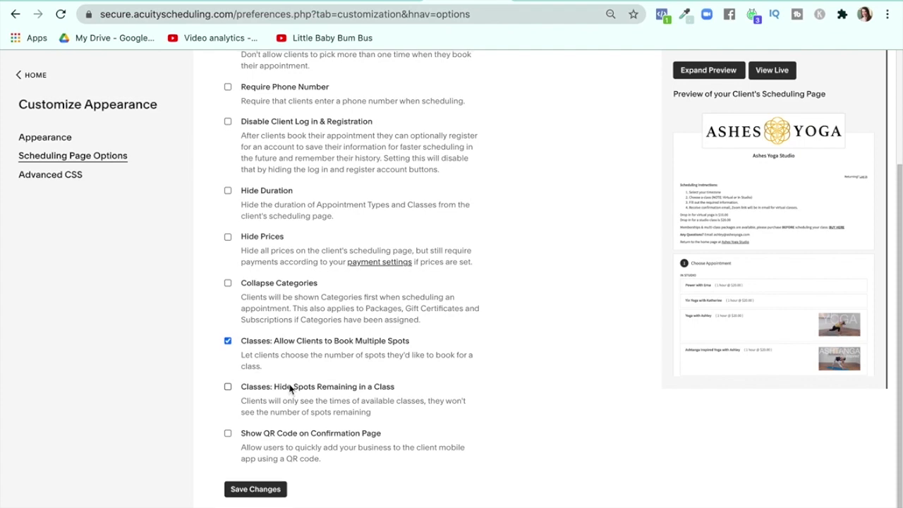
scroll(289, 388, "up", 5)
left_click(36, 76)
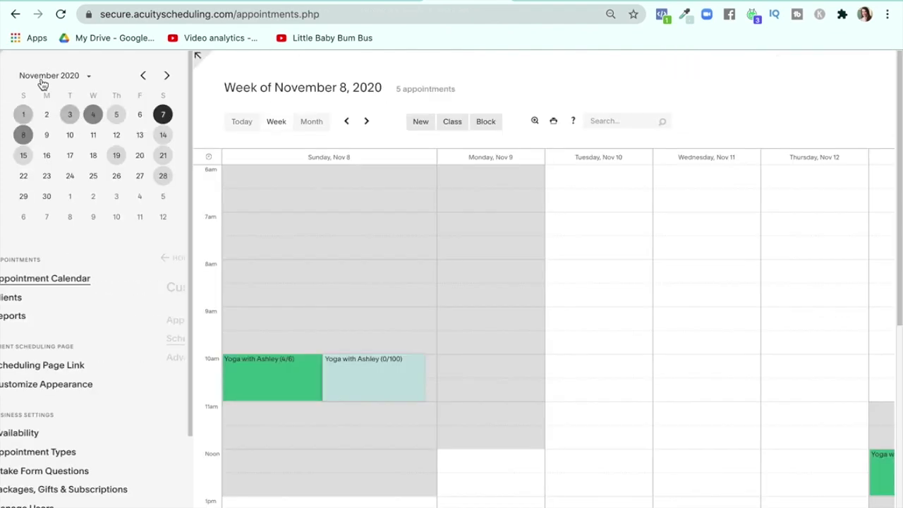
scroll(137, 371, "down", 1)
scroll(137, 370, "down", 1)
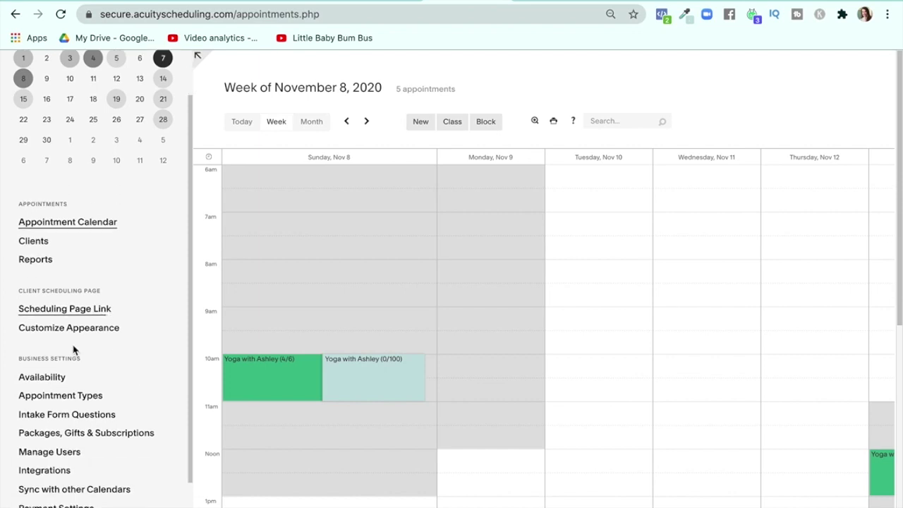
left_click(48, 380)
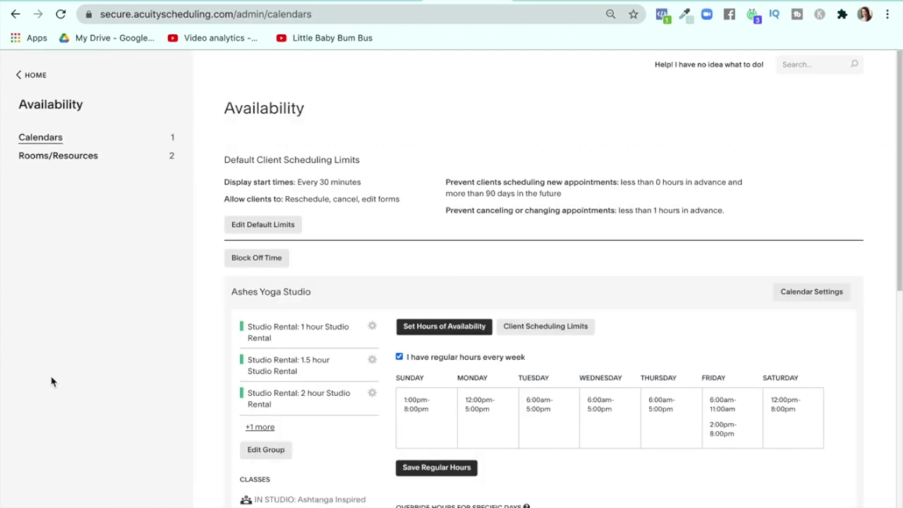
scroll(478, 249, "down", 1)
scroll(579, 442, "down", 3)
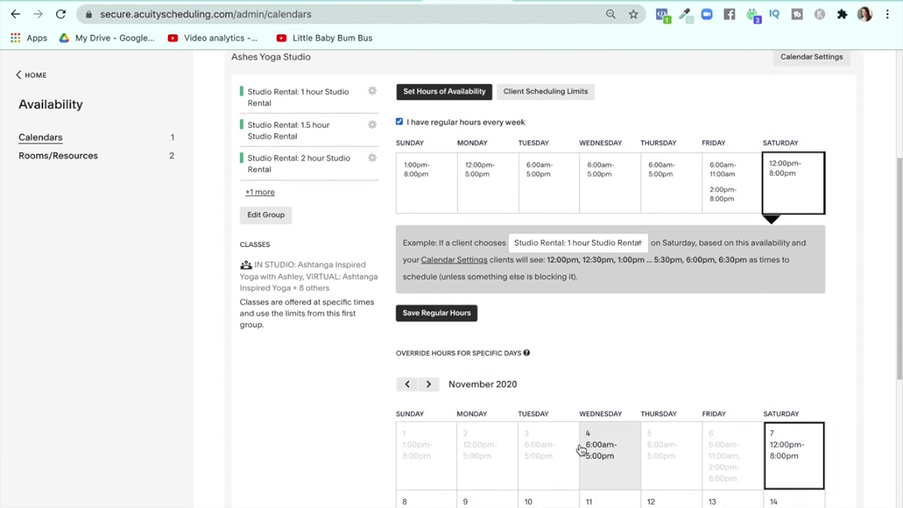
scroll(580, 450, "down", 1)
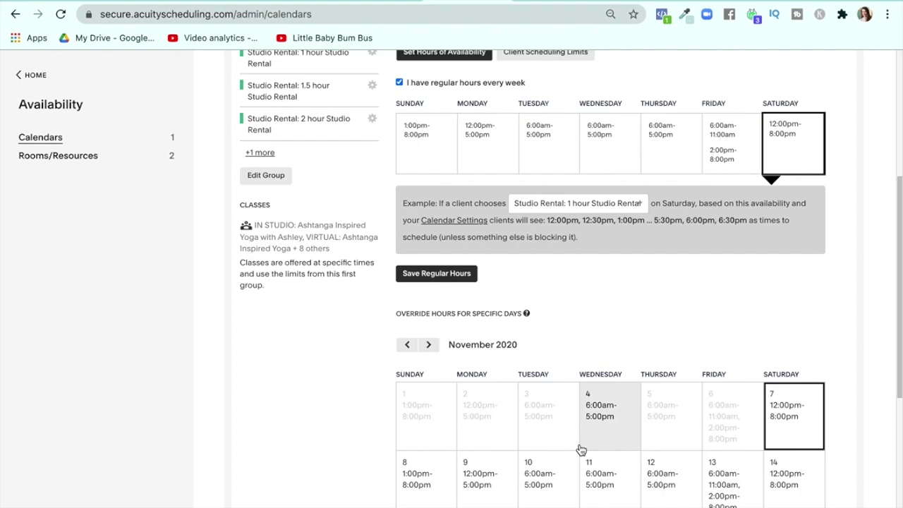
scroll(580, 450, "up", 3)
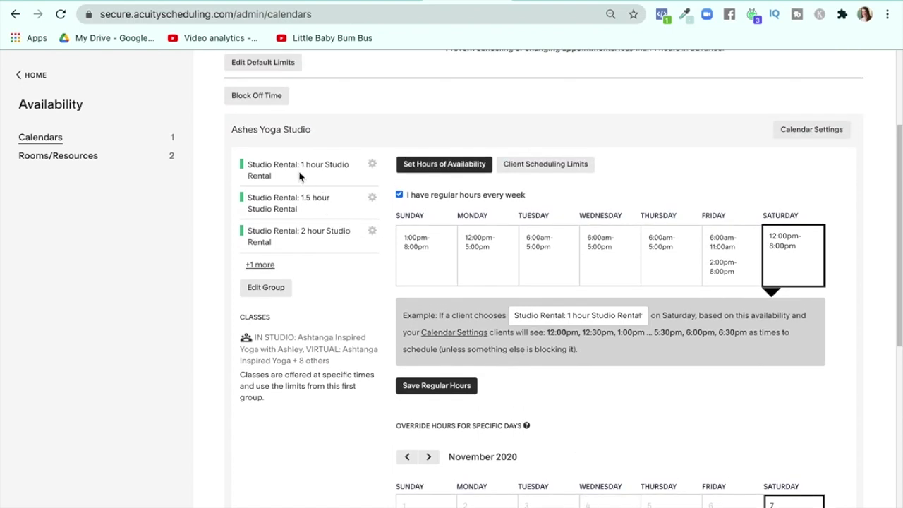
scroll(579, 235, "down", 5)
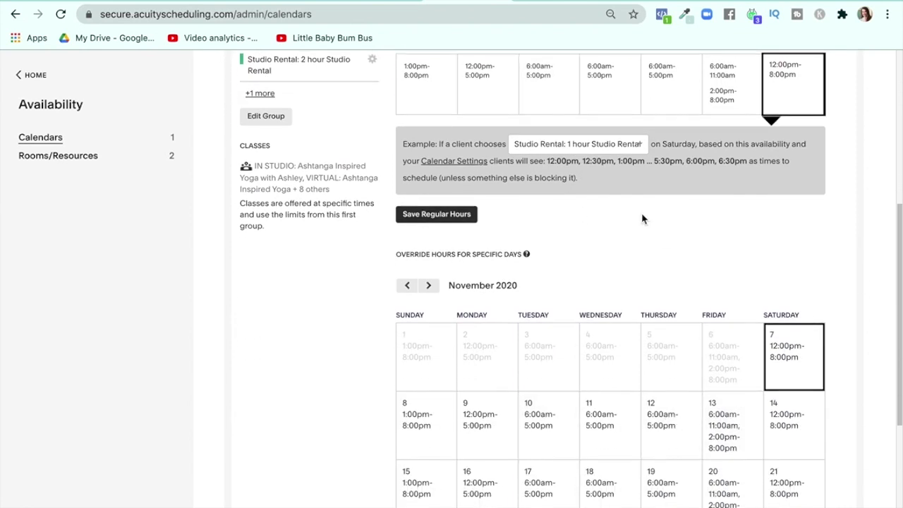
scroll(643, 218, "up", 3)
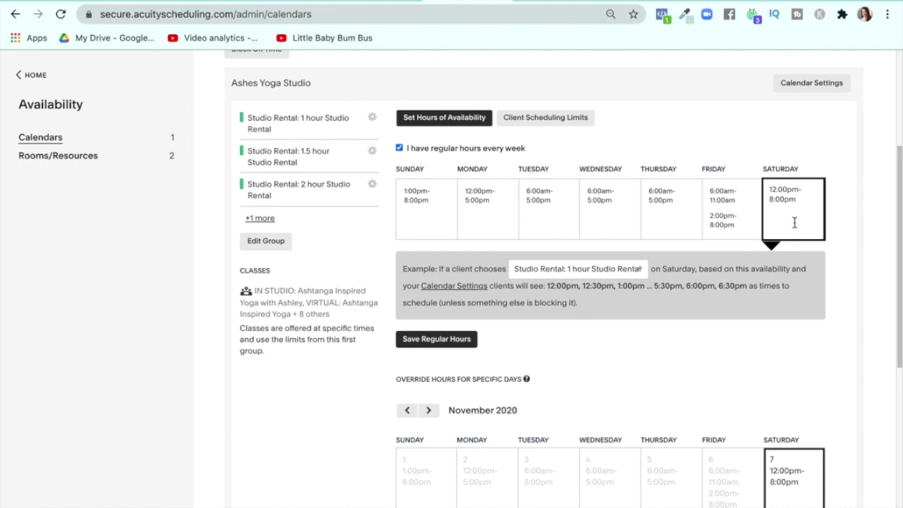
left_click(22, 75)
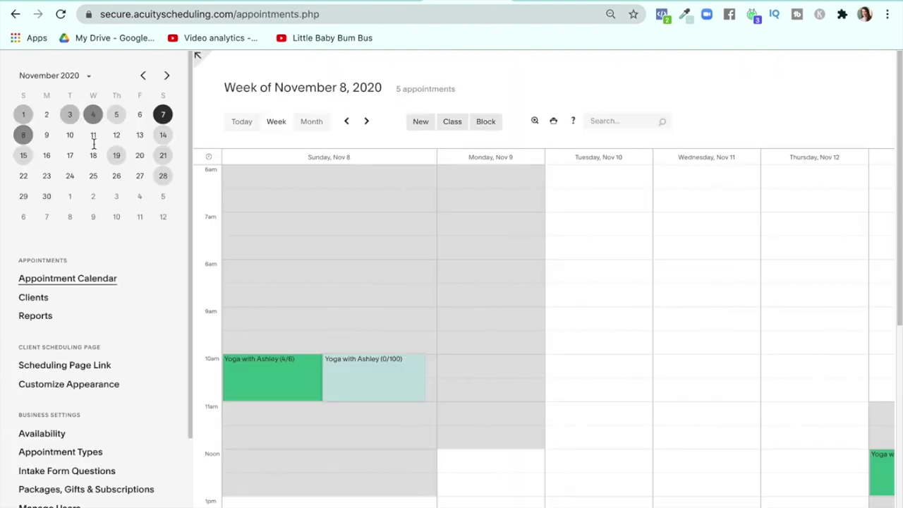
Open the IN STUDIO Ashtanga Inspired Yoga with Ashley appointment type (60 minutes, $20.00) for editing.
scroll(106, 409, "down", 2)
left_click(80, 386)
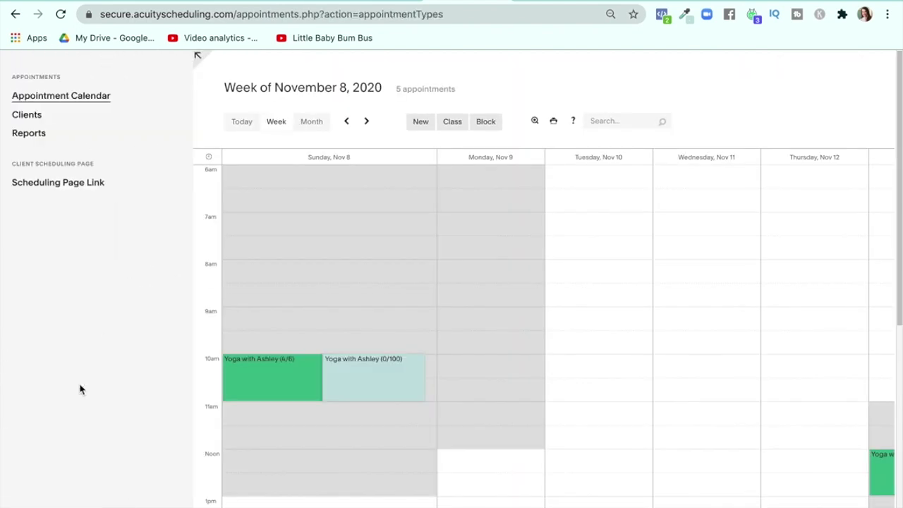
scroll(339, 365, "down", 1)
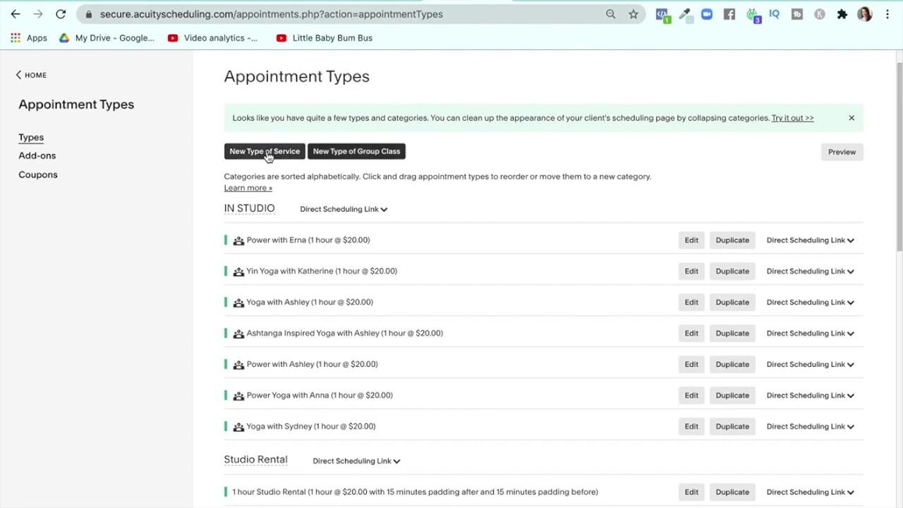
scroll(423, 191, "down", 2)
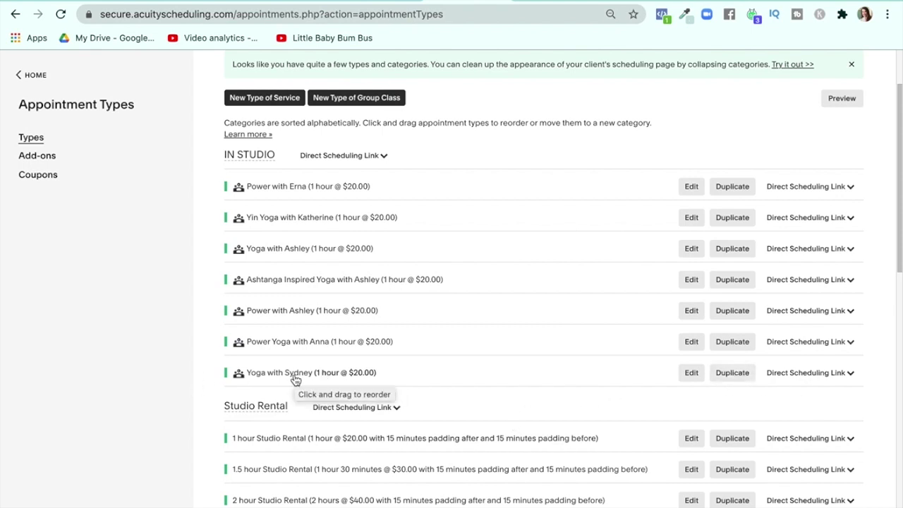
left_click(292, 282)
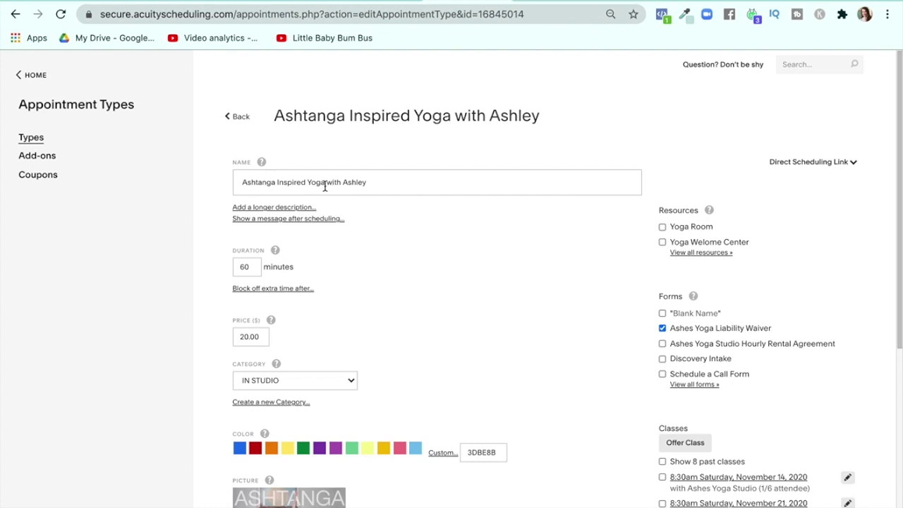
left_click_drag(242, 182, 375, 182)
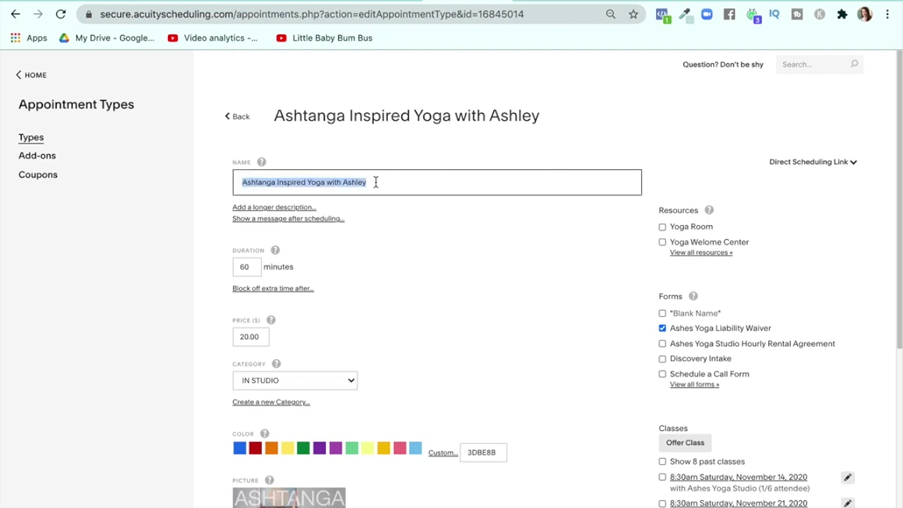
scroll(367, 189, "down", 1)
scroll(267, 282, "down", 2)
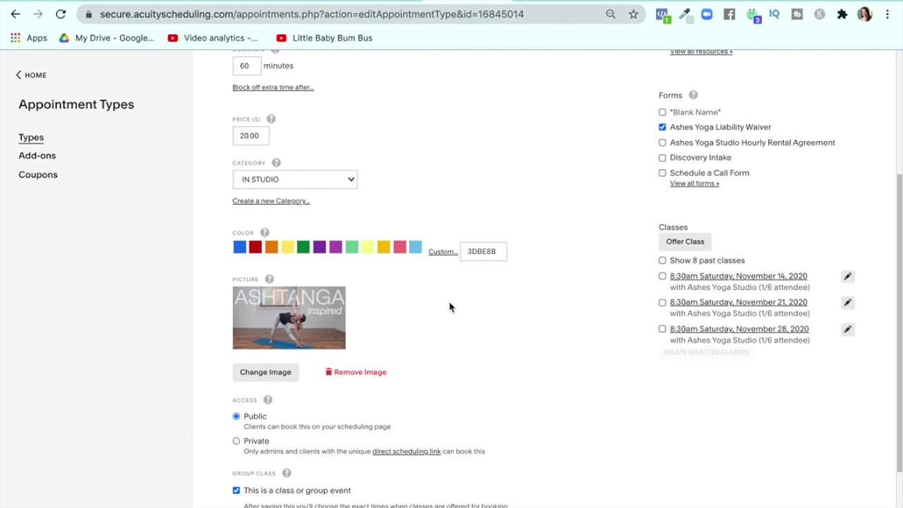
scroll(449, 307, "down", 2)
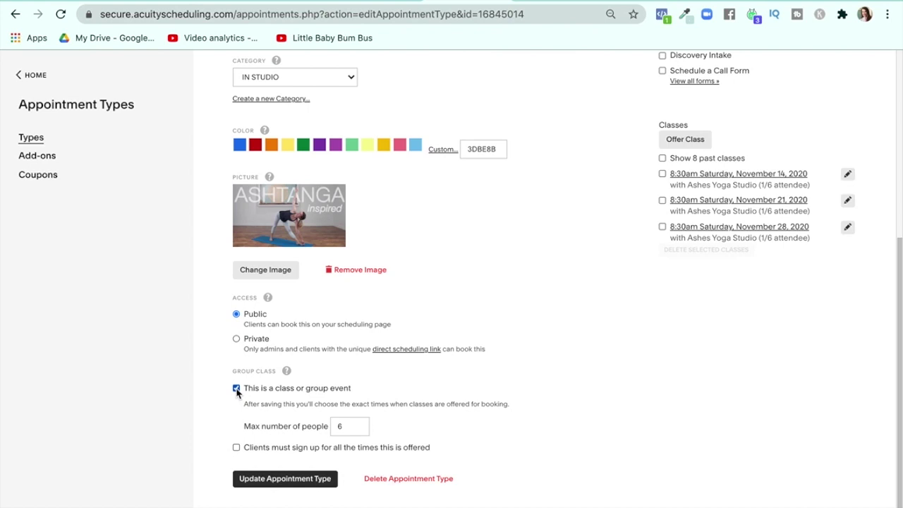
left_click(348, 426)
scroll(424, 427, "up", 4)
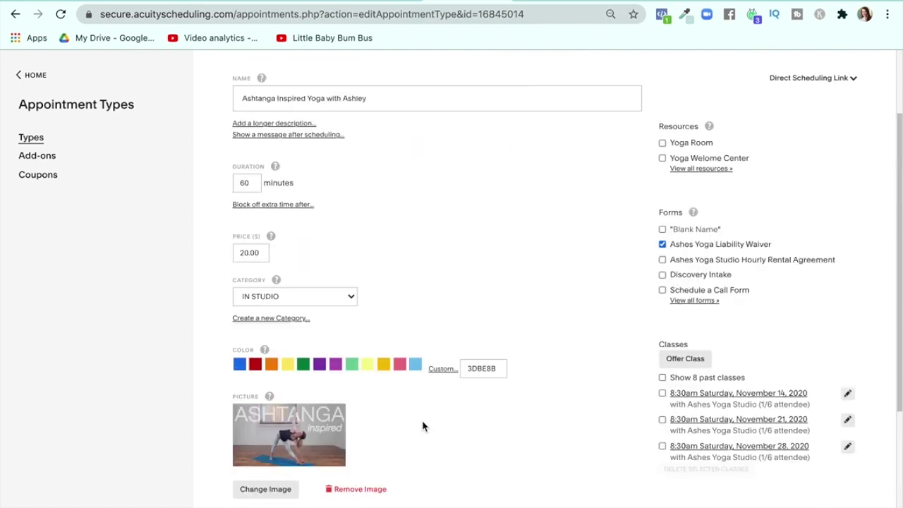
scroll(605, 387, "down", 1)
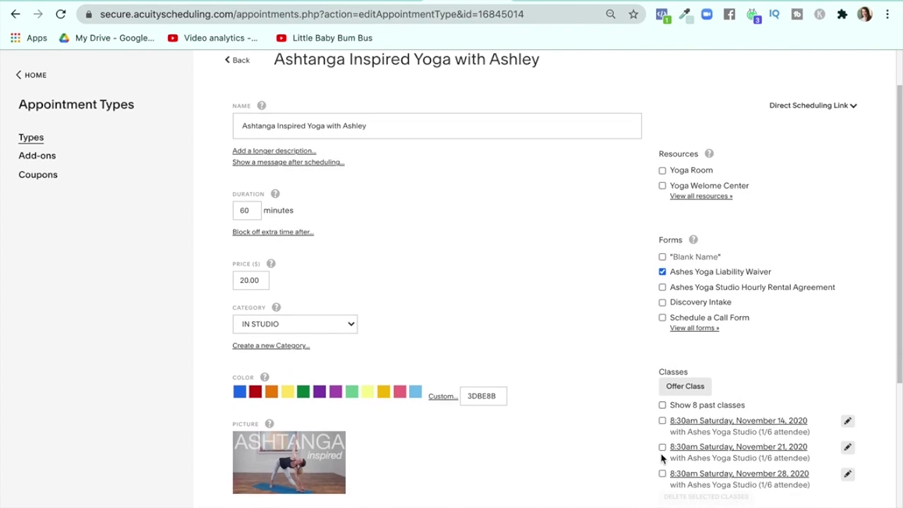
left_click(698, 386)
left_click(647, 248)
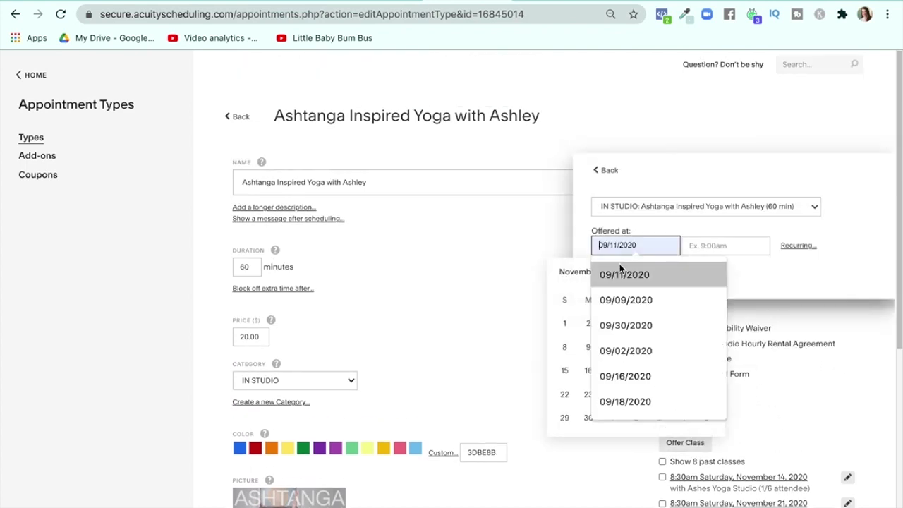
key("Tab")
left_click(612, 327)
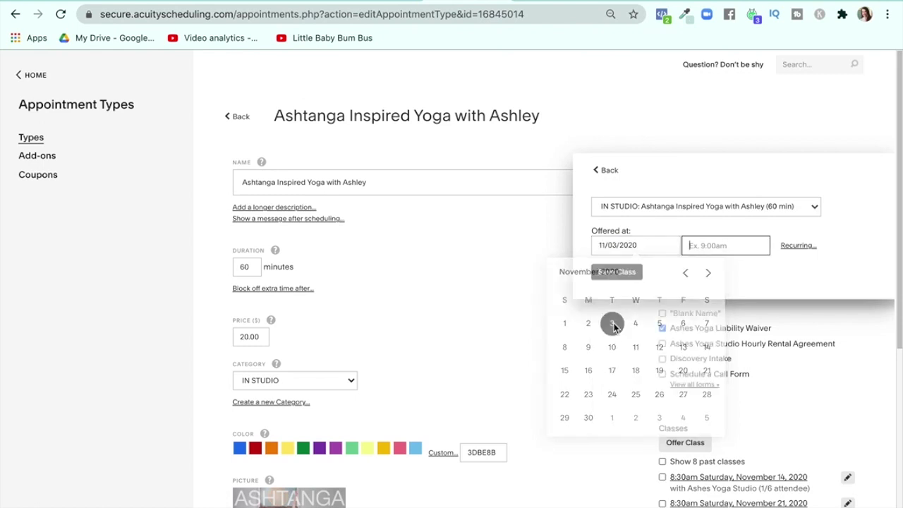
left_click(713, 244)
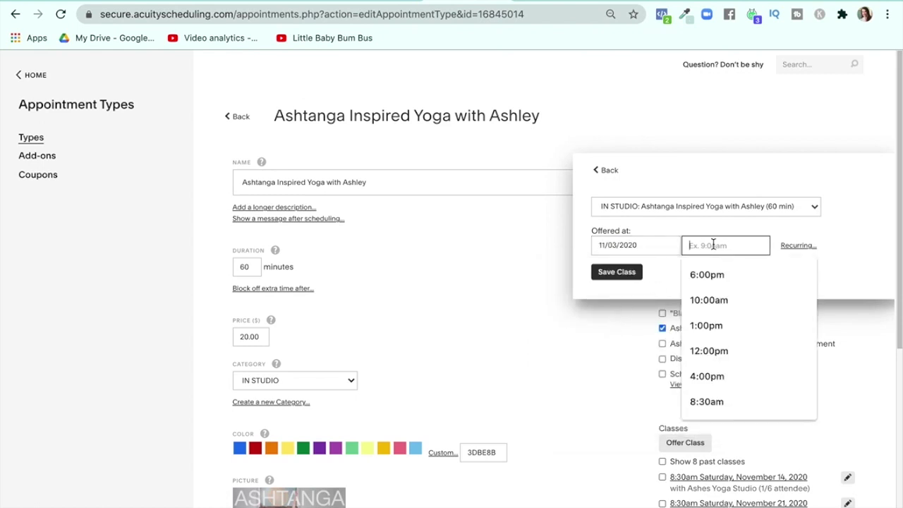
type("5:")
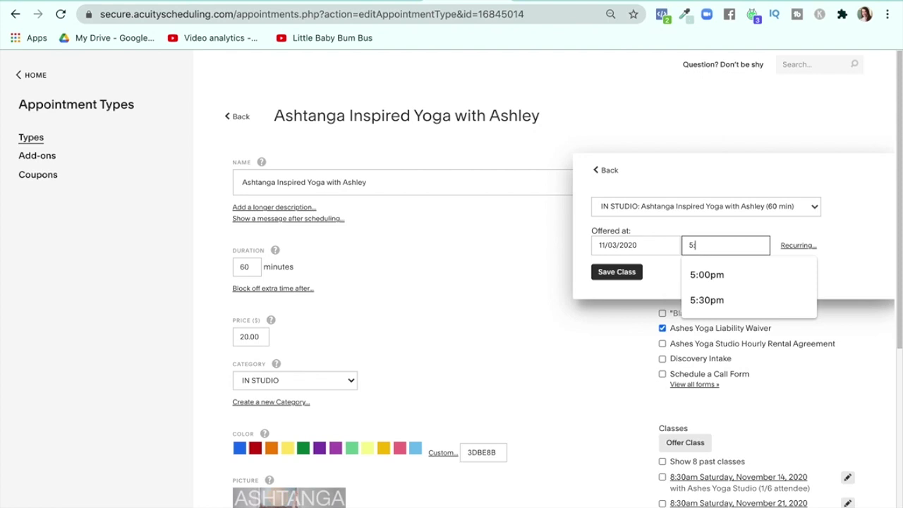
type("00")
key("Return")
key("Tab")
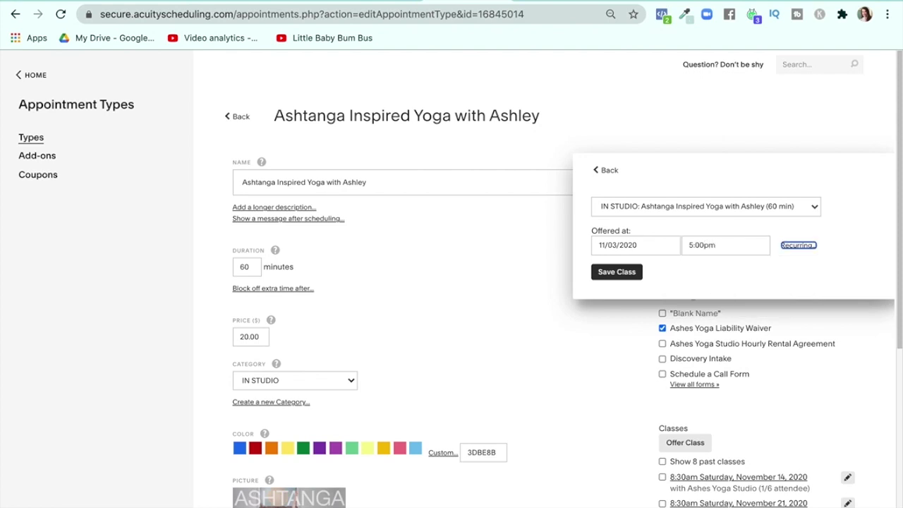
left_click(798, 247)
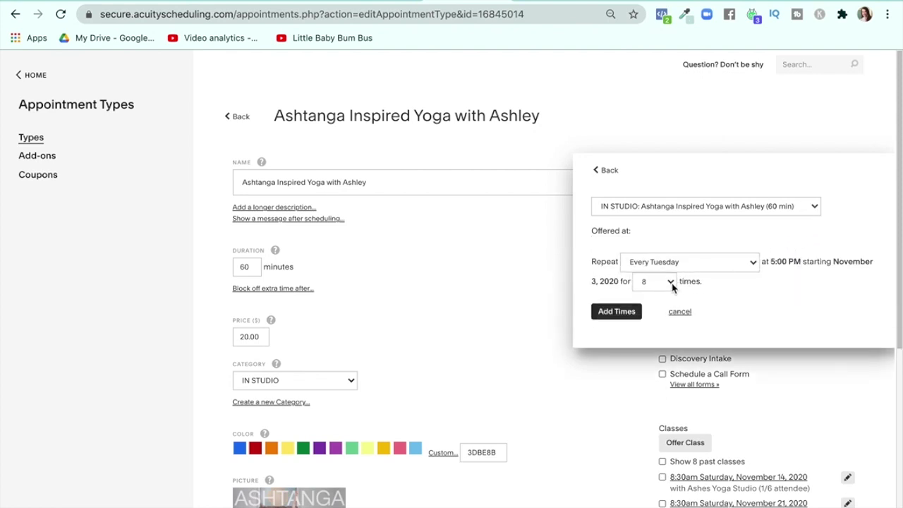
left_click(671, 283)
left_click(660, 248)
left_click(672, 265)
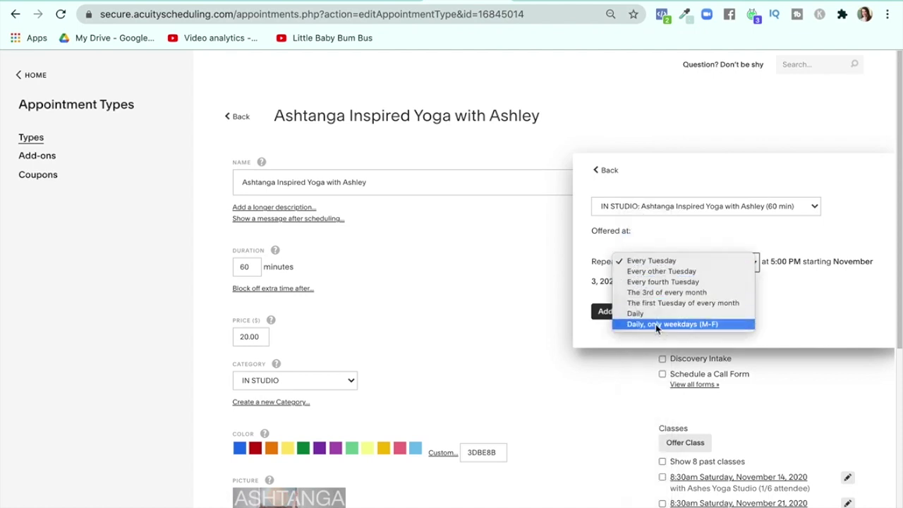
left_click(807, 292)
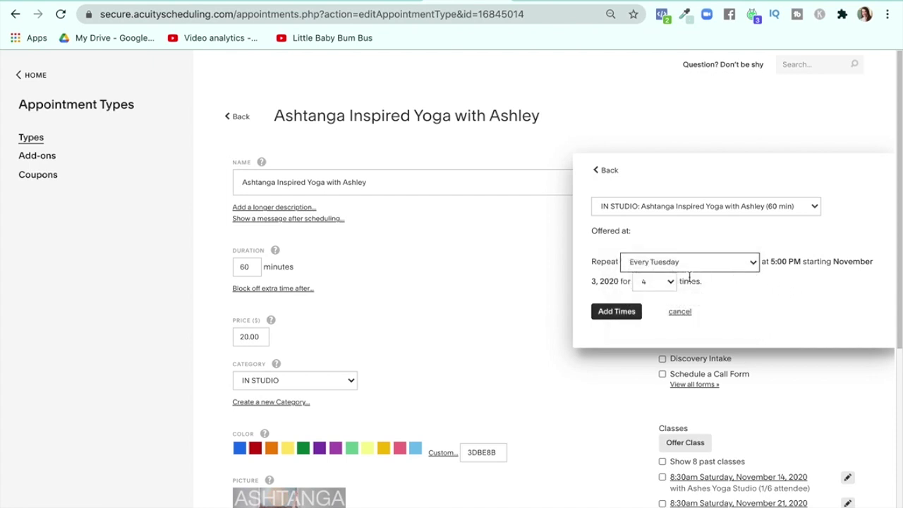
left_click(628, 319)
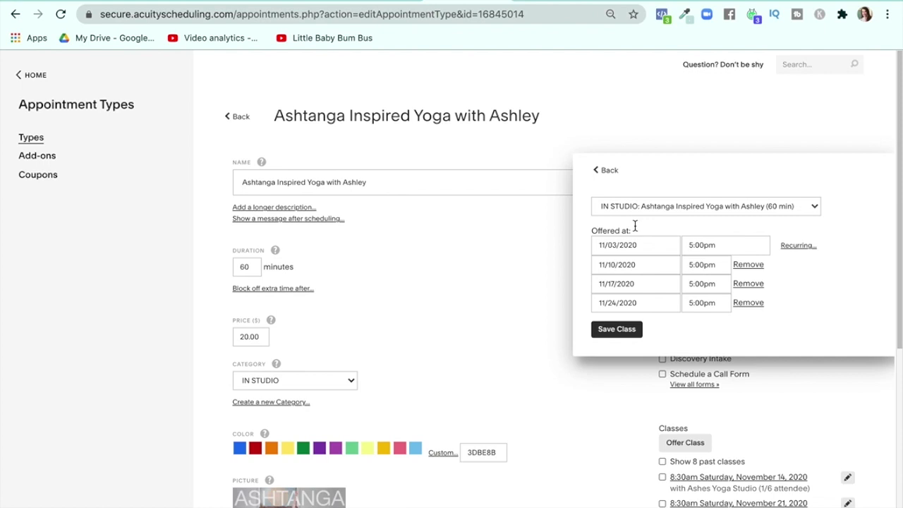
left_click(606, 171)
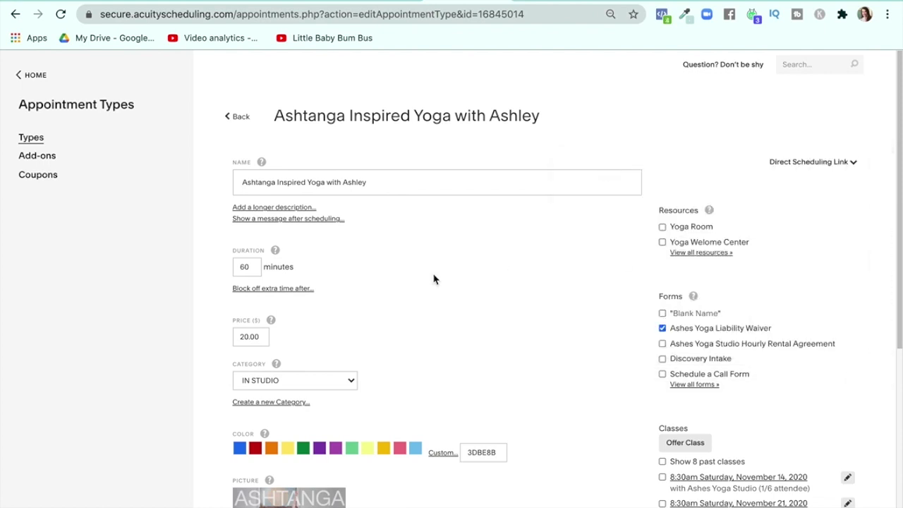
left_click(15, 14)
scroll(399, 263, "down", 3)
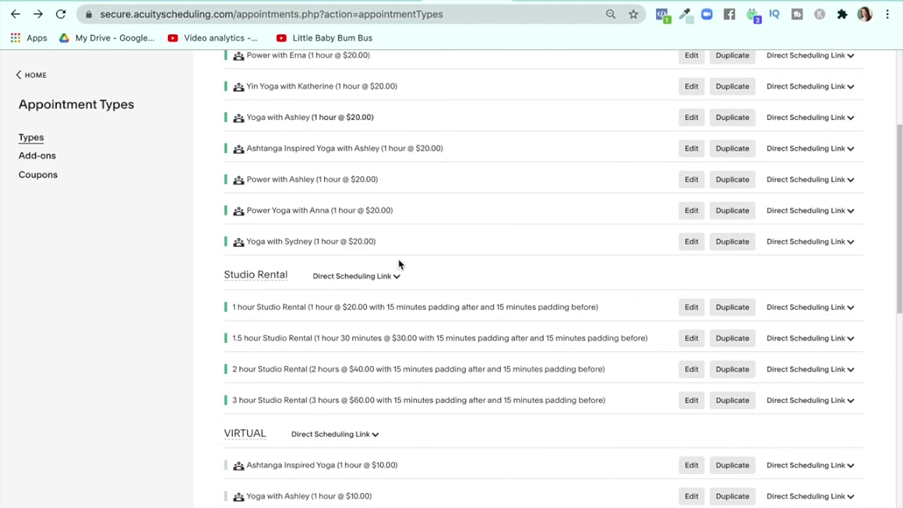
scroll(339, 317, "down", 2)
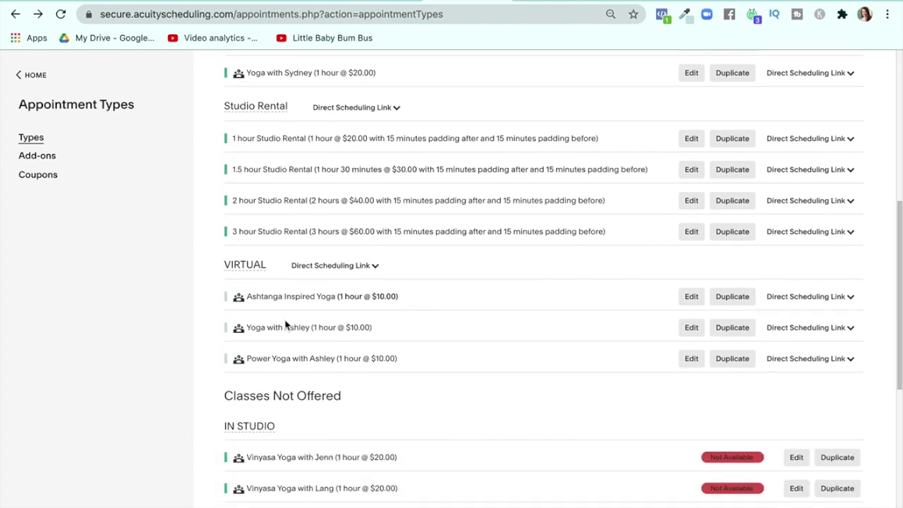
scroll(284, 264, "down", 2)
scroll(331, 363, "down", 3)
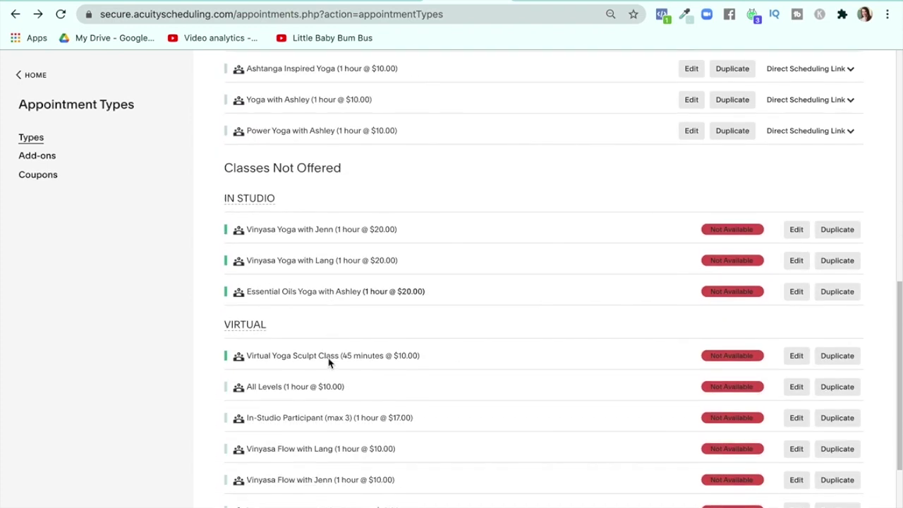
scroll(329, 363, "down", 1)
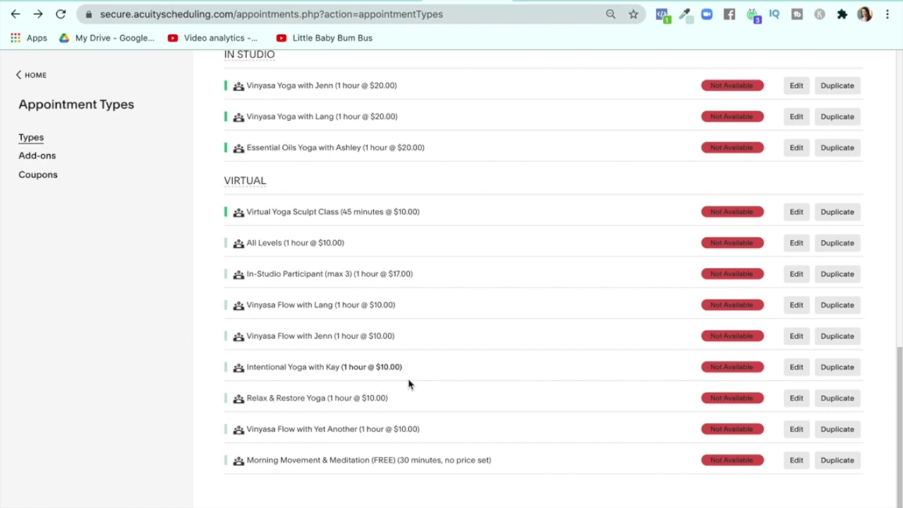
scroll(408, 385, "up", 1)
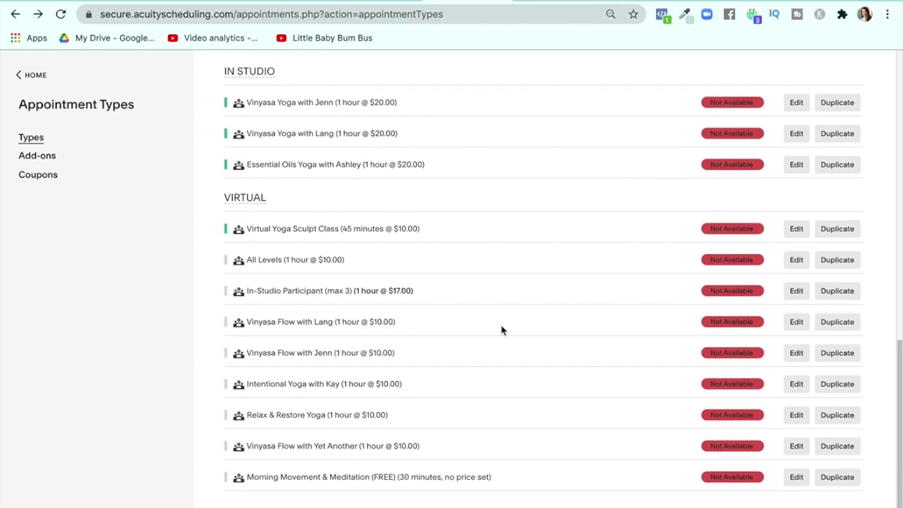
scroll(424, 352, "up", 2)
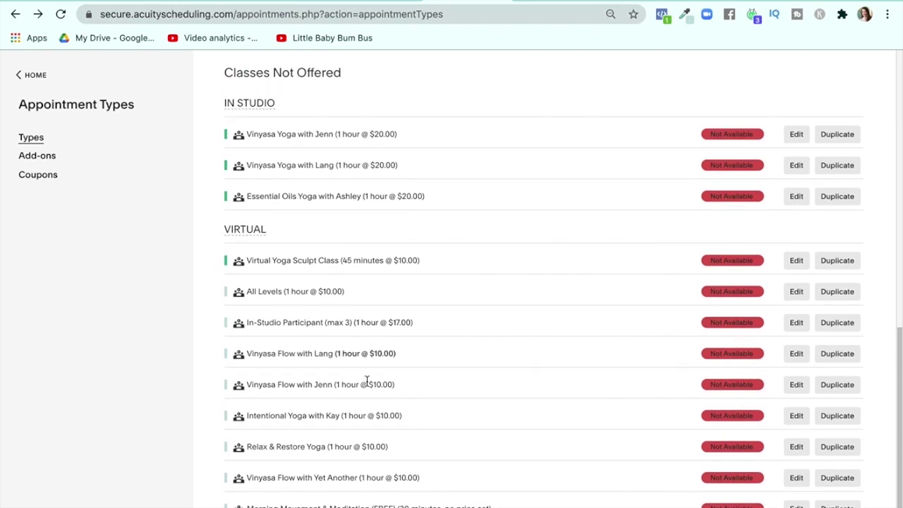
scroll(399, 317, "up", 6)
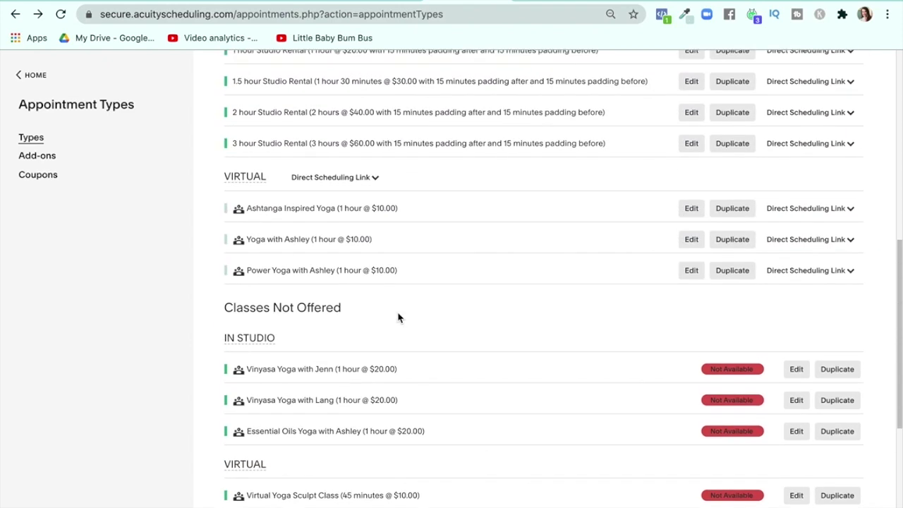
scroll(398, 314, "up", 5)
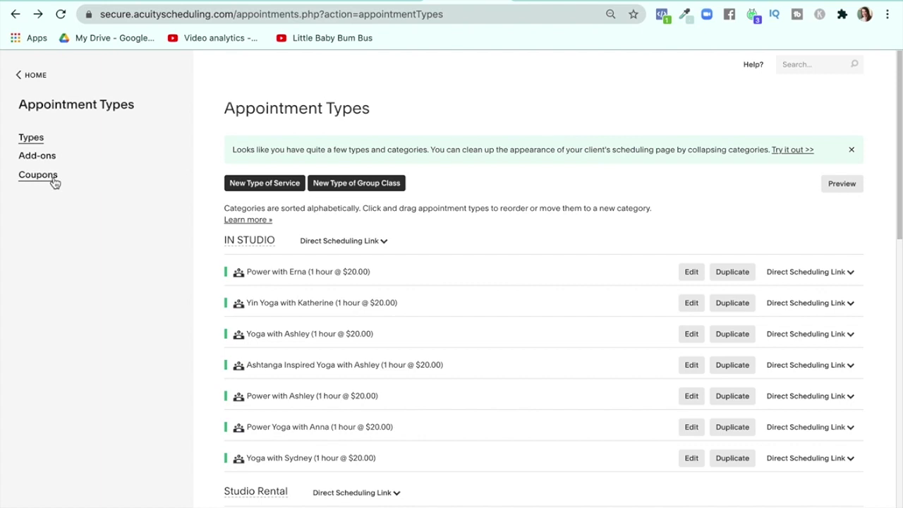
Go from the home calendar to the Intake Form Questions page.
left_click(32, 75)
scroll(120, 375, "down", 2)
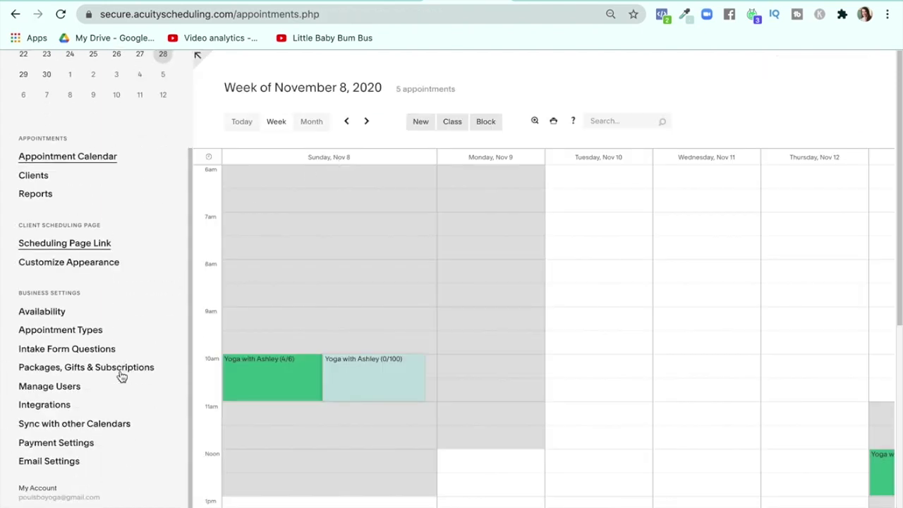
left_click(84, 351)
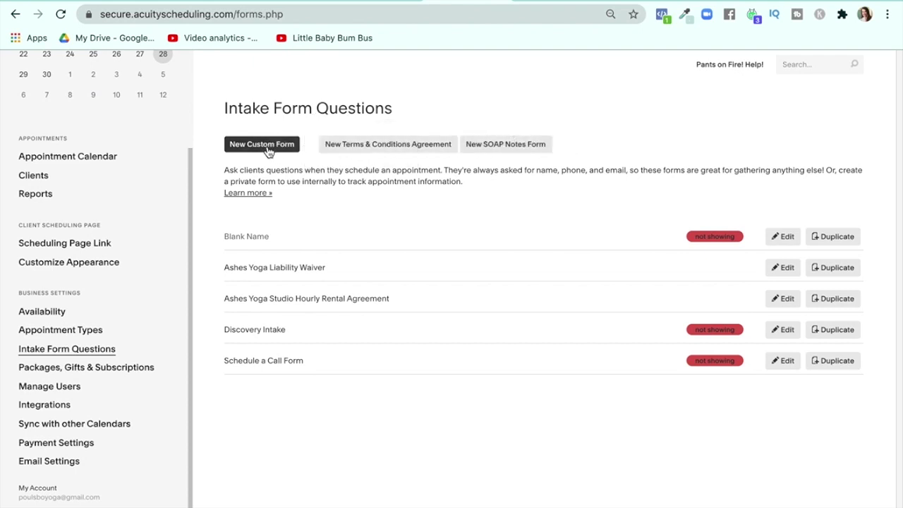
Start a new Terms & Conditions Agreement, then discard it without saving.
left_click(366, 147)
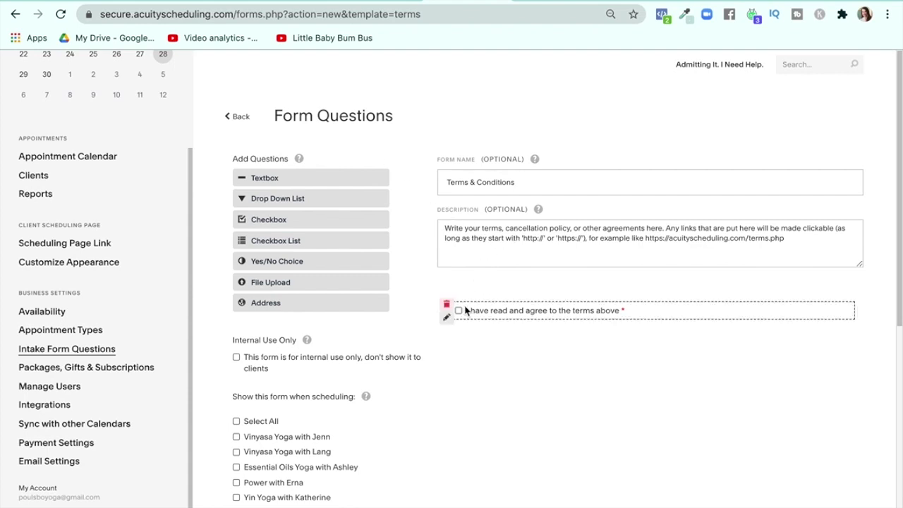
left_click(240, 116)
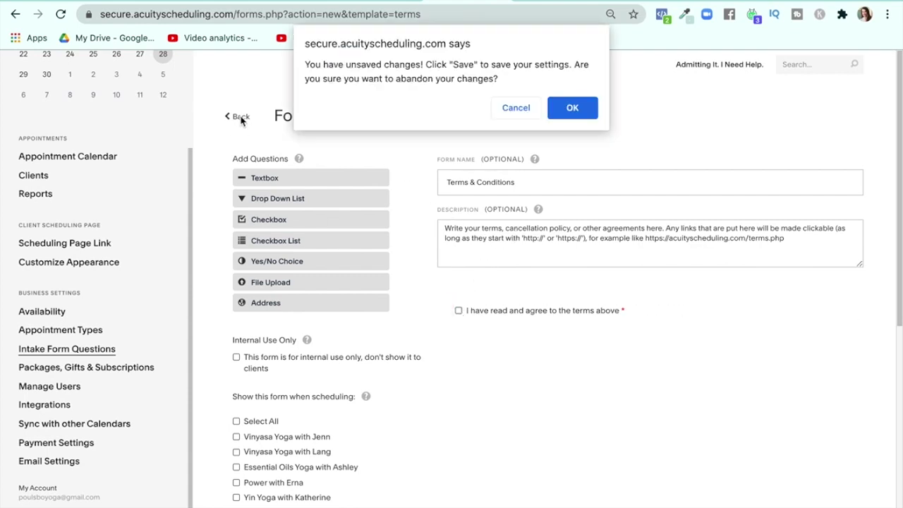
left_click(574, 108)
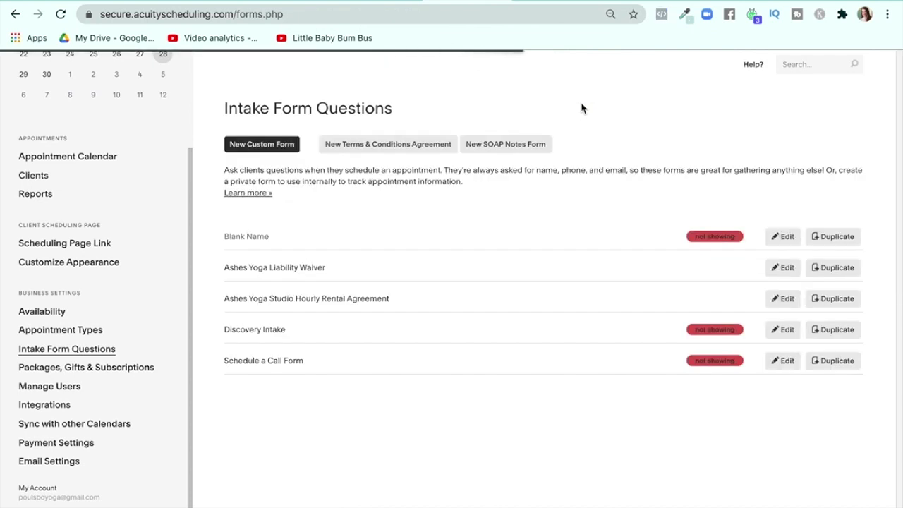
Edit the Ashes Yoga Liability Waiver and expand its description to read the waiver text.
left_click(782, 268)
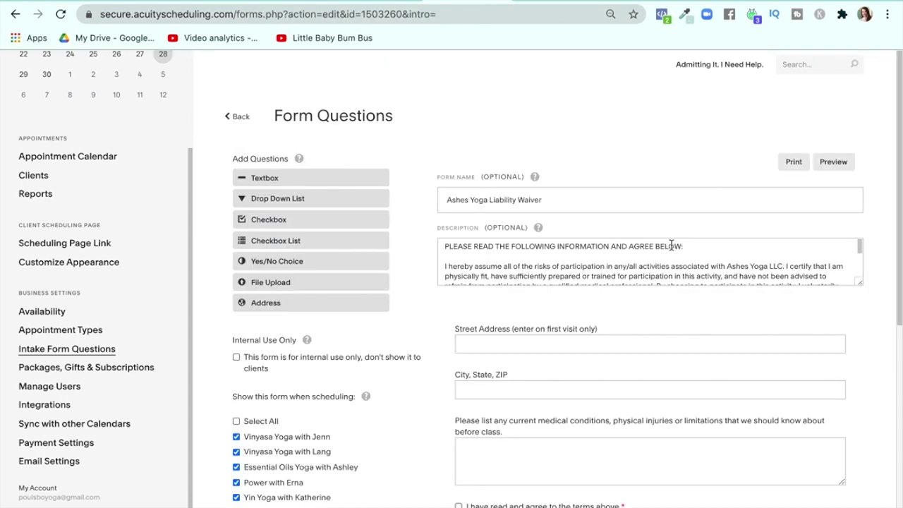
left_click(854, 282)
scroll(714, 279, "down", 2)
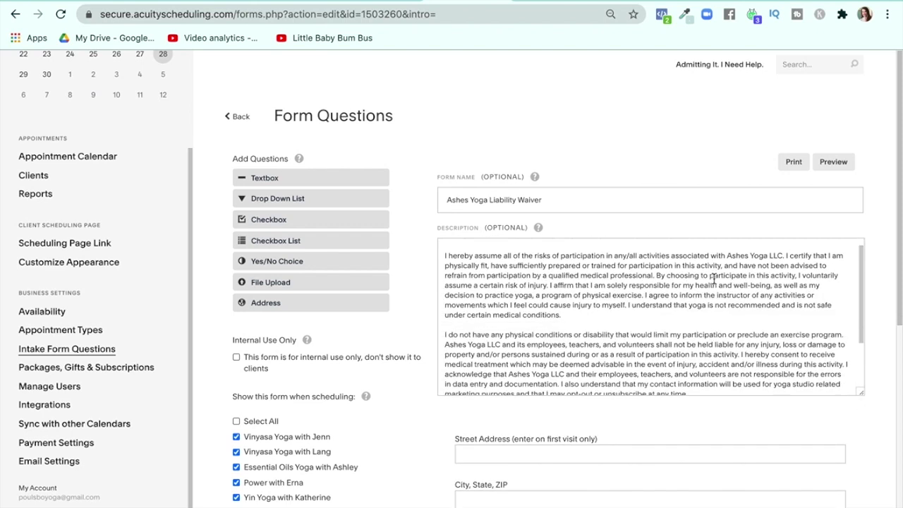
scroll(523, 326, "up", 2)
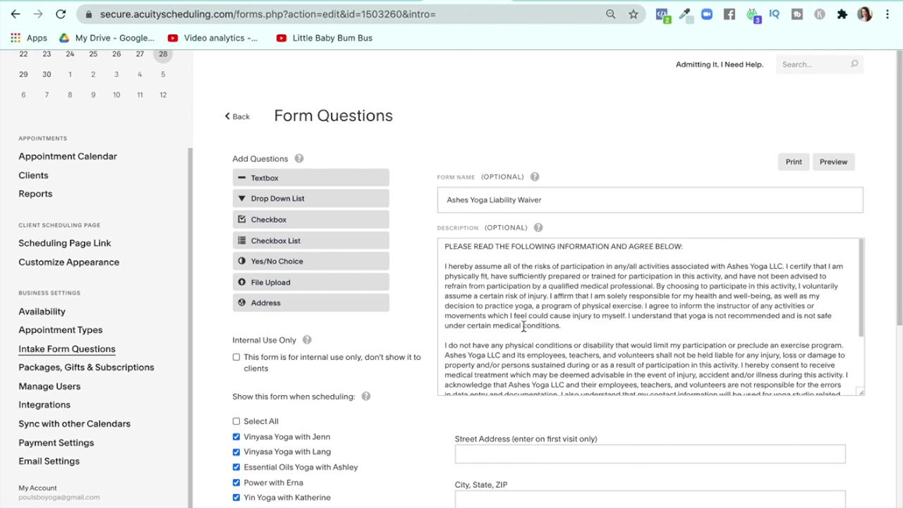
scroll(524, 327, "down", 7)
mouse_move(469, 247)
scroll(601, 243, "up", 1)
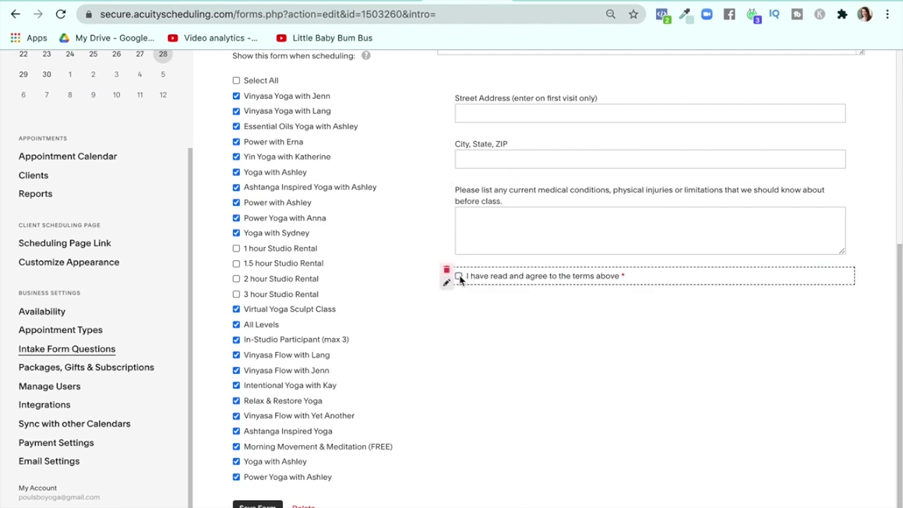
scroll(459, 279, "up", 5)
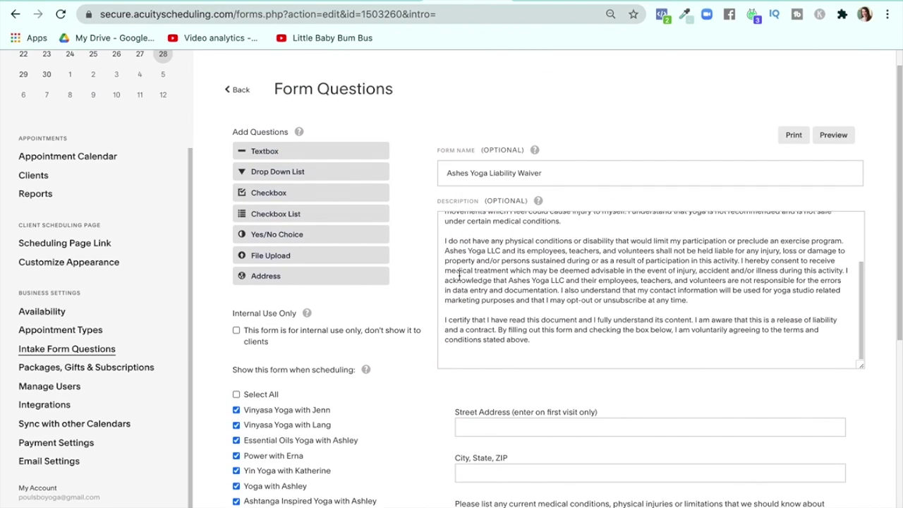
scroll(459, 275, "down", 4)
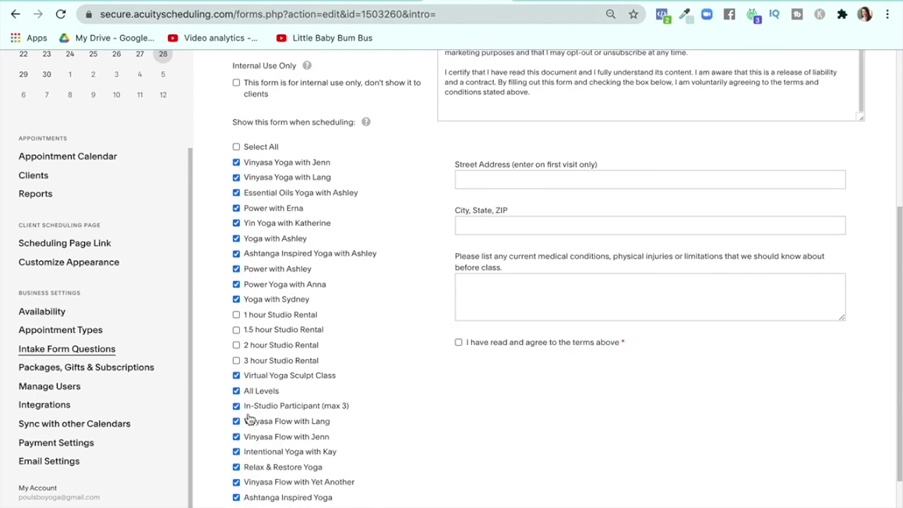
scroll(252, 480, "down", 1)
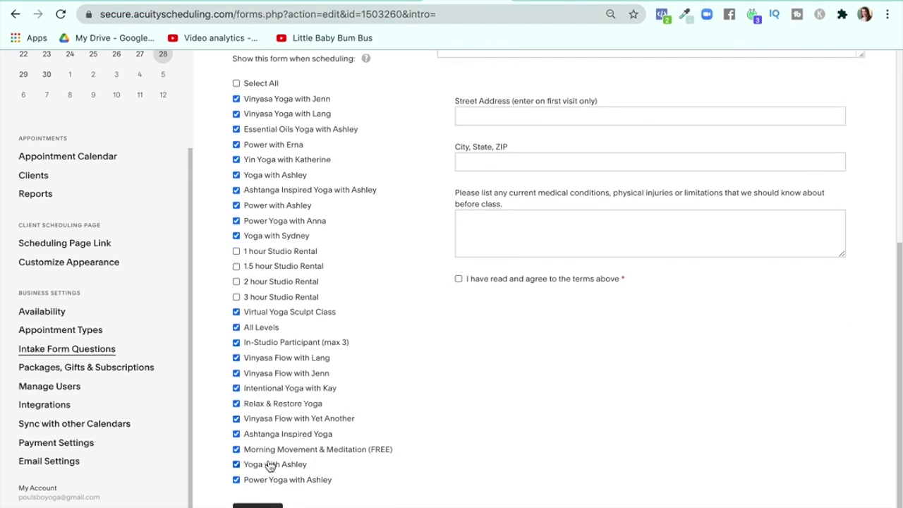
scroll(267, 399, "up", 1)
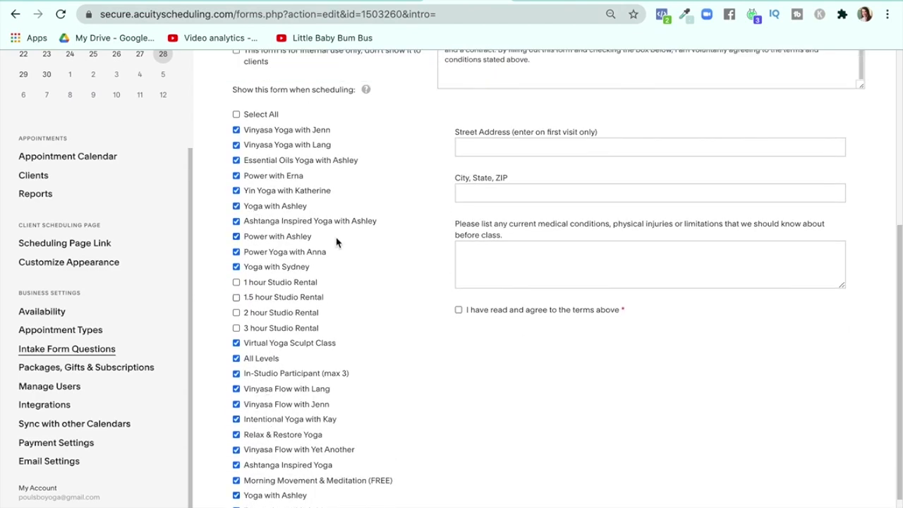
scroll(357, 216, "up", 2)
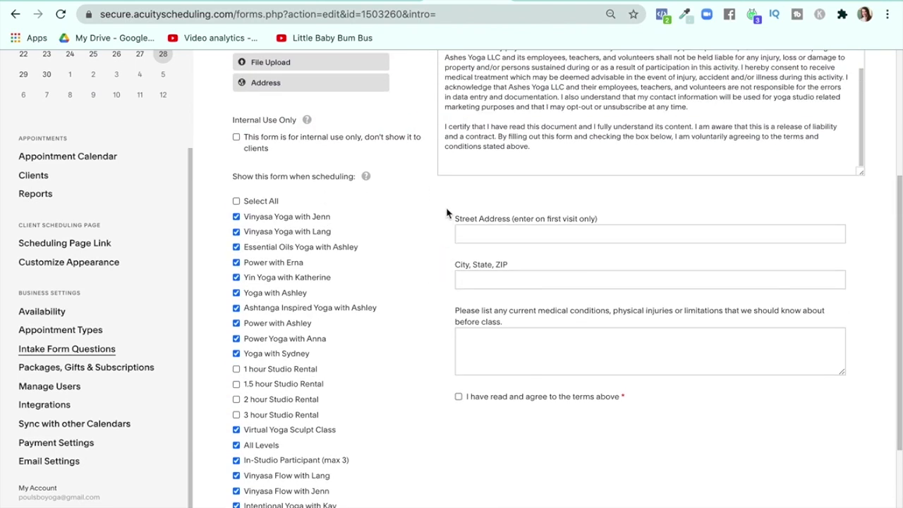
scroll(447, 213, "down", 2)
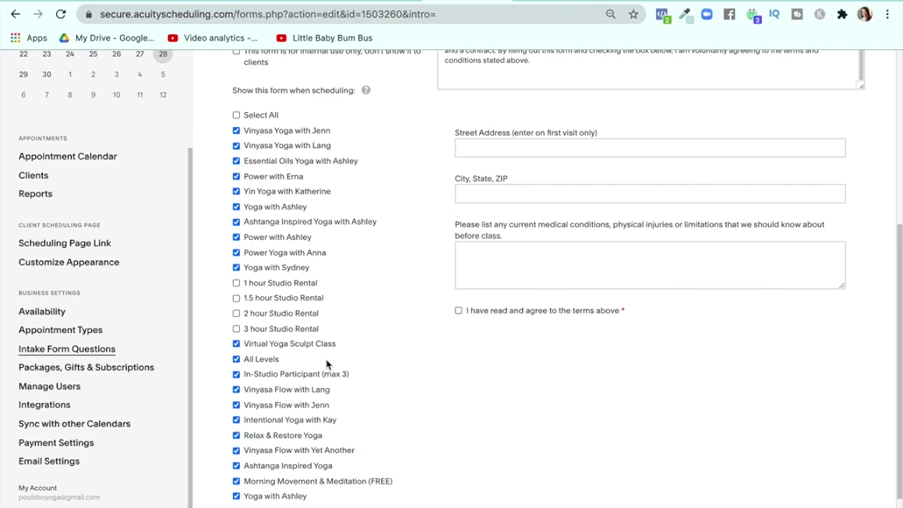
scroll(349, 438, "up", 5)
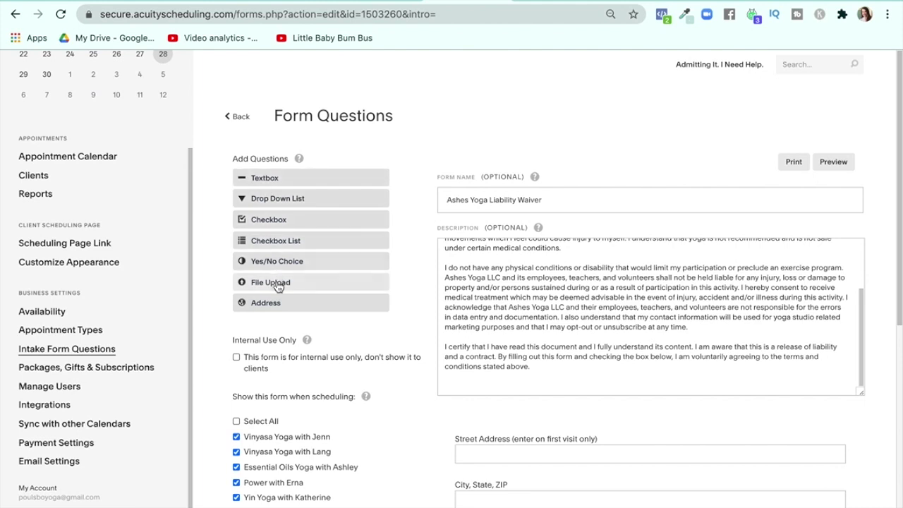
scroll(285, 272, "down", 2)
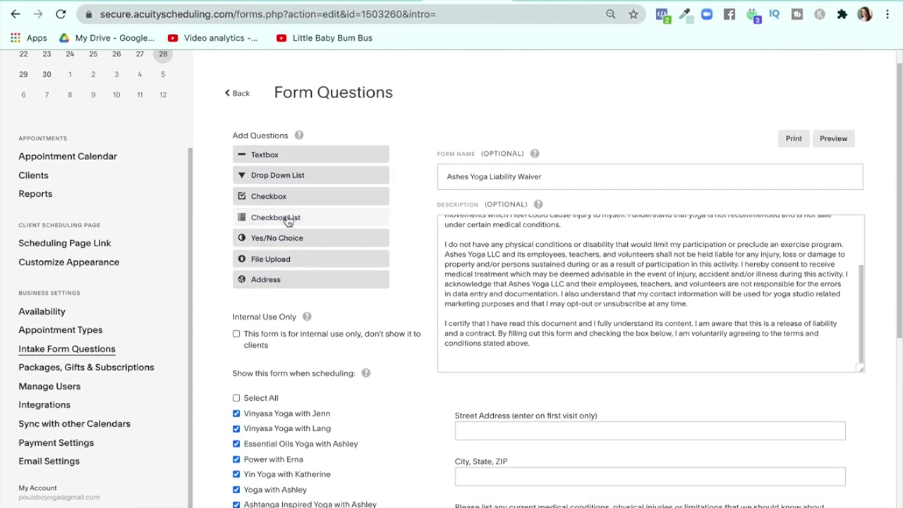
Add and cancel a Textbox question, then try leaving for Packages, Gifts & Subscriptions.
left_click(280, 153)
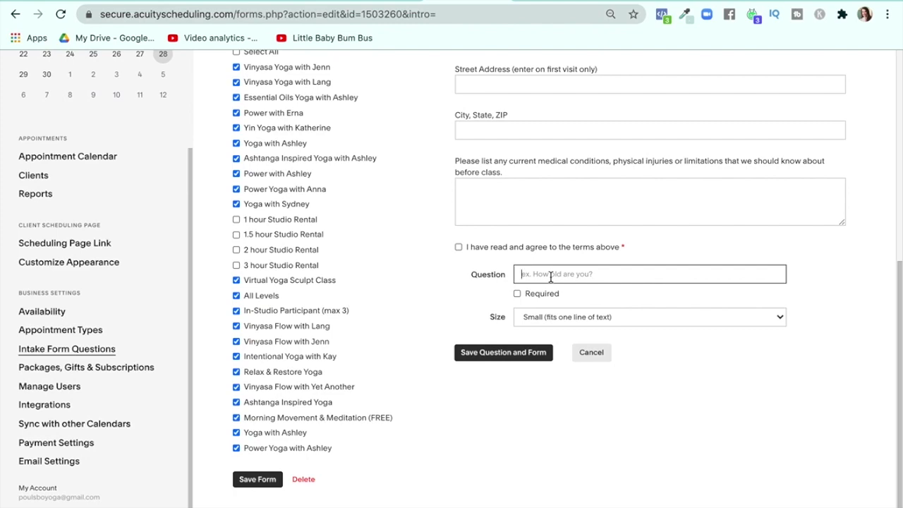
left_click(591, 352)
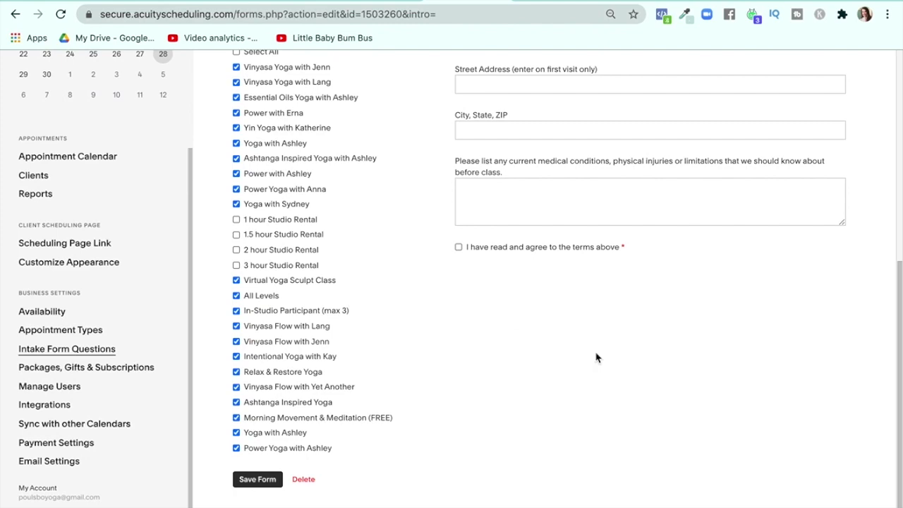
scroll(596, 355, "up", 3)
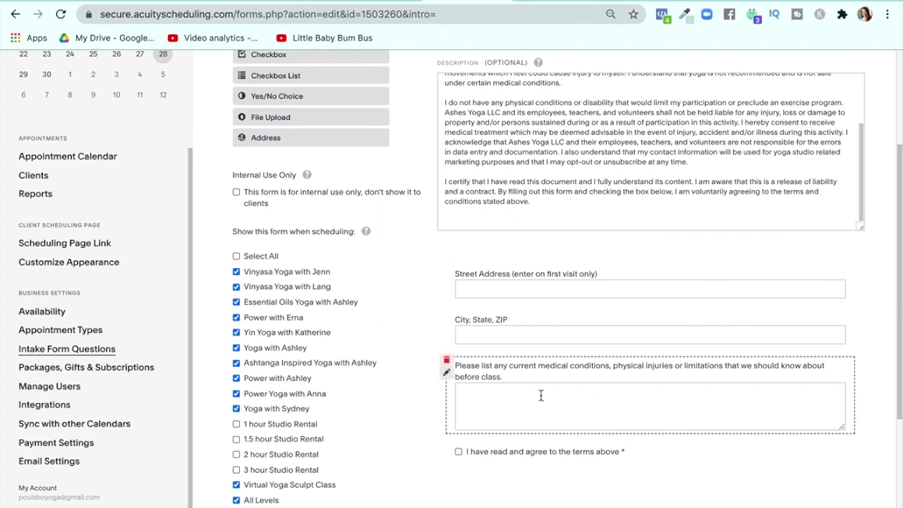
scroll(540, 394, "down", 1)
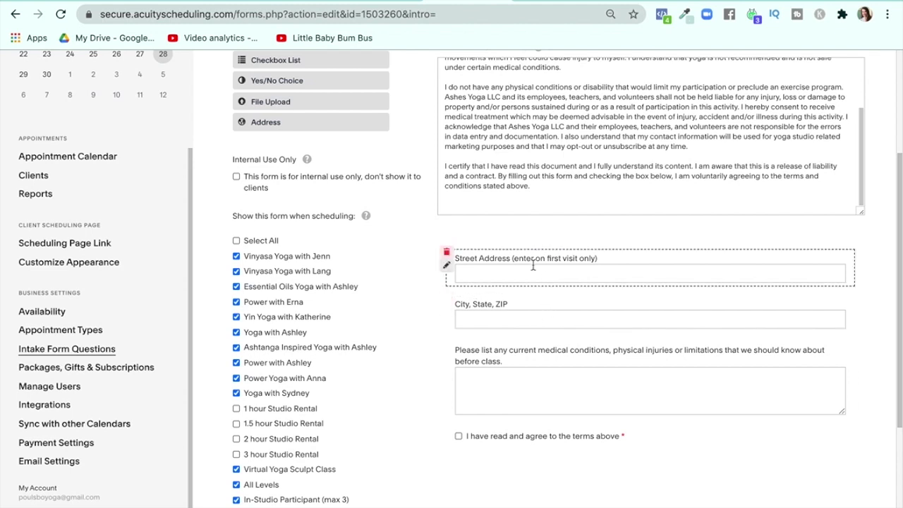
left_click(119, 373)
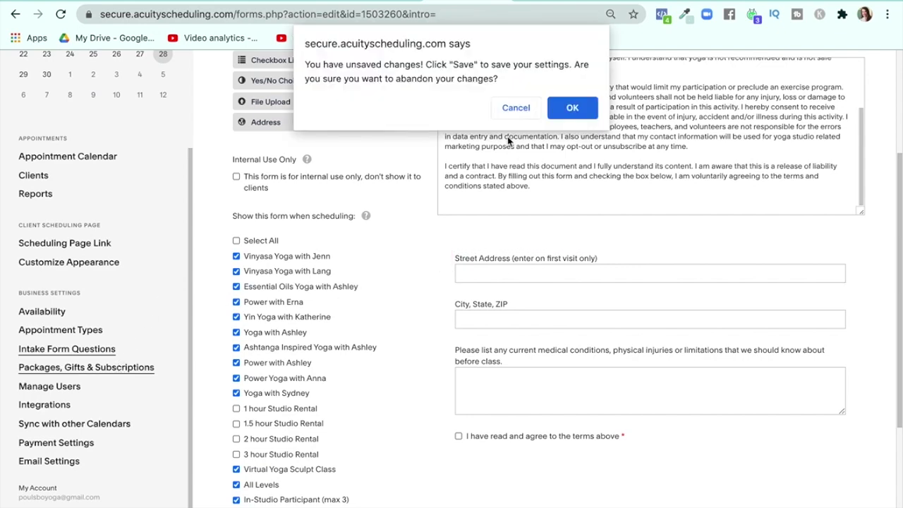
left_click(573, 108)
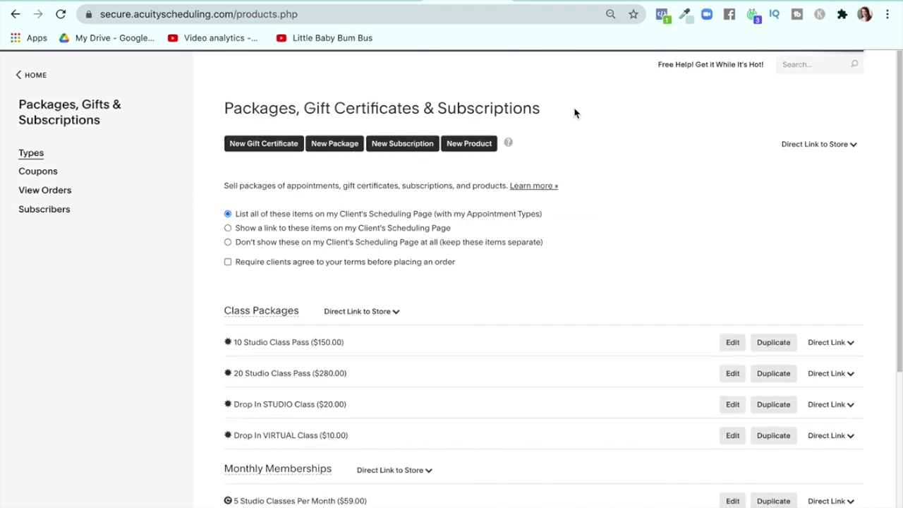
scroll(575, 113, "down", 1)
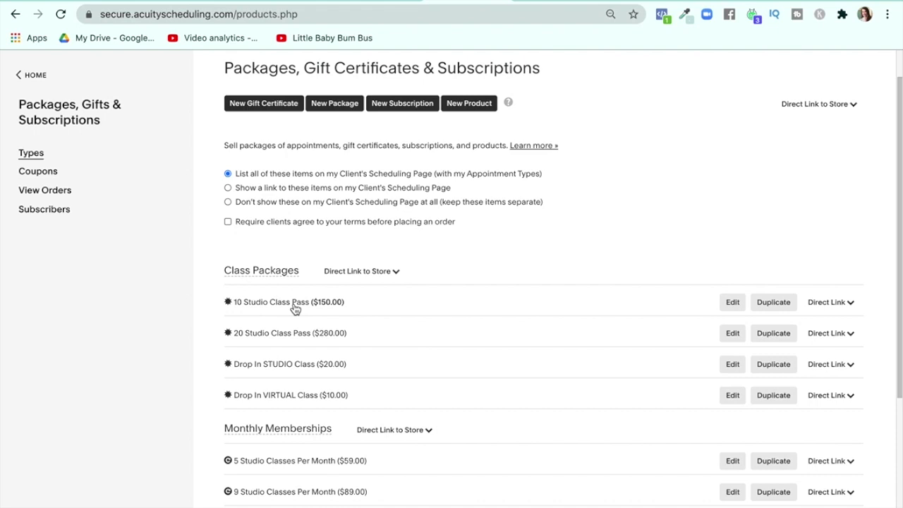
scroll(295, 309, "down", 4)
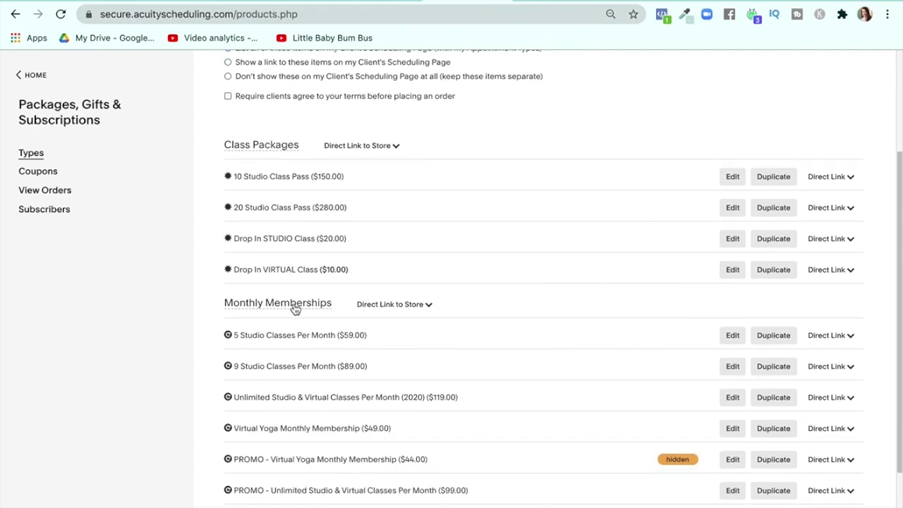
scroll(283, 233, "up", 2)
scroll(278, 196, "up", 1)
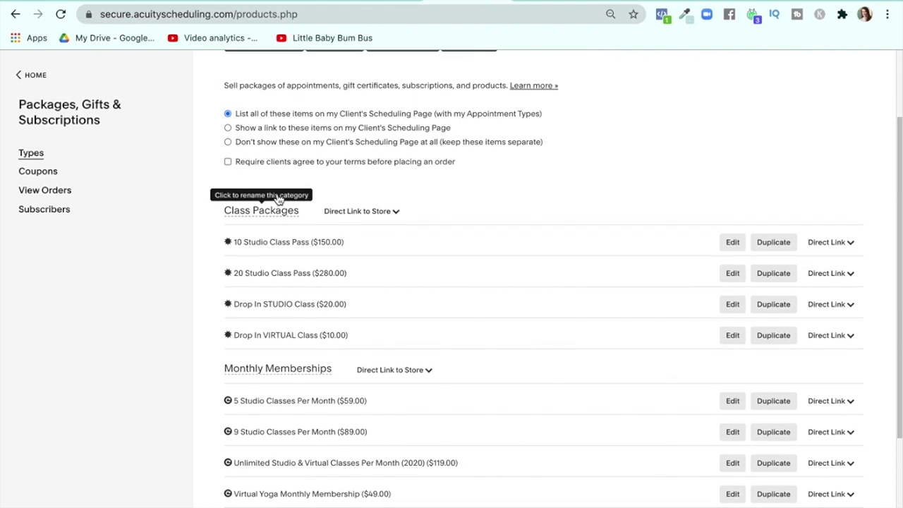
scroll(278, 197, "down", 2)
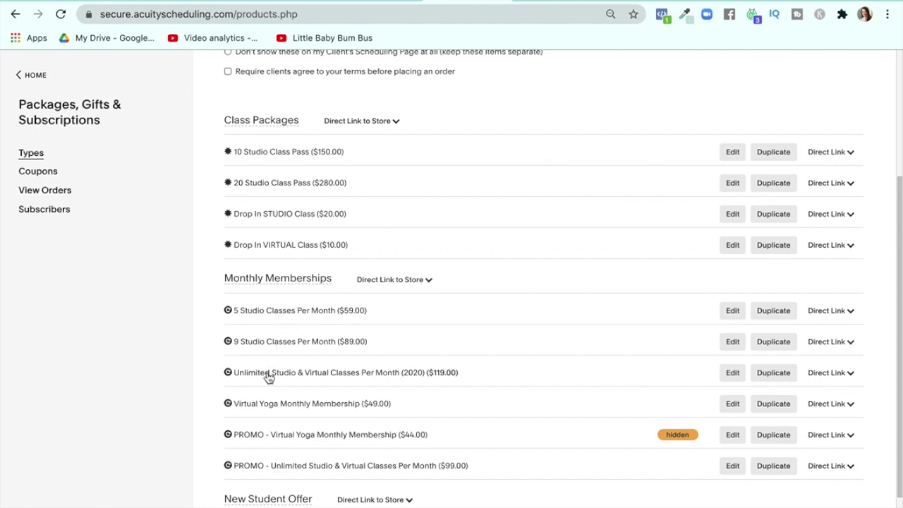
scroll(269, 376, "down", 1)
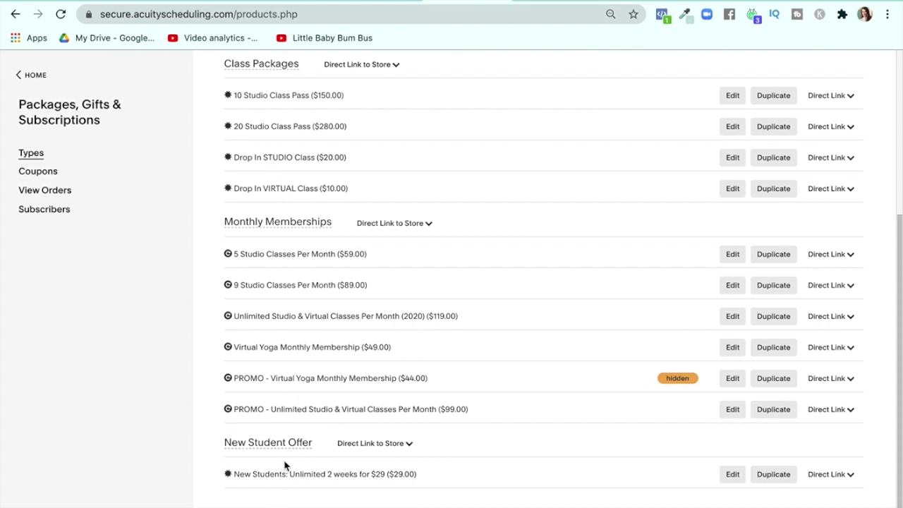
scroll(284, 464, "up", 5)
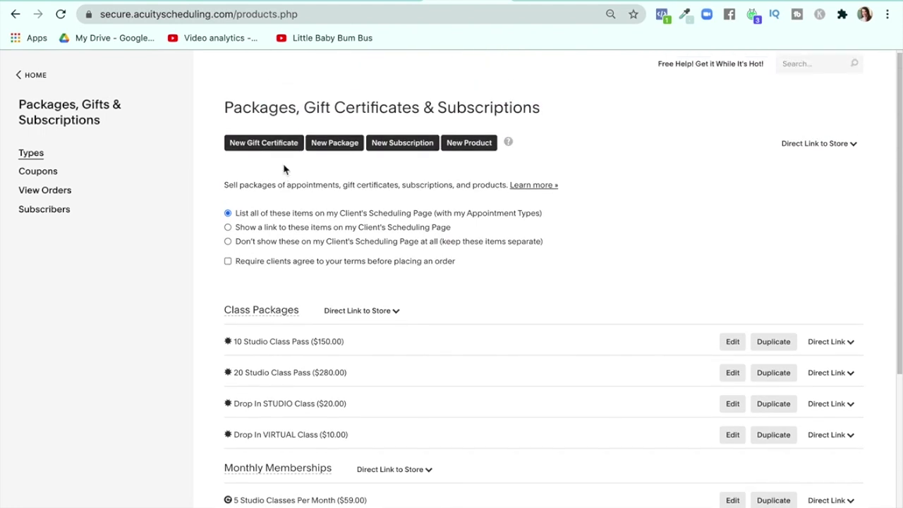
Create a new package titled '10 Virtual Class Pass' priced at 100, with no category.
left_click(344, 149)
scroll(319, 222, "down", 1)
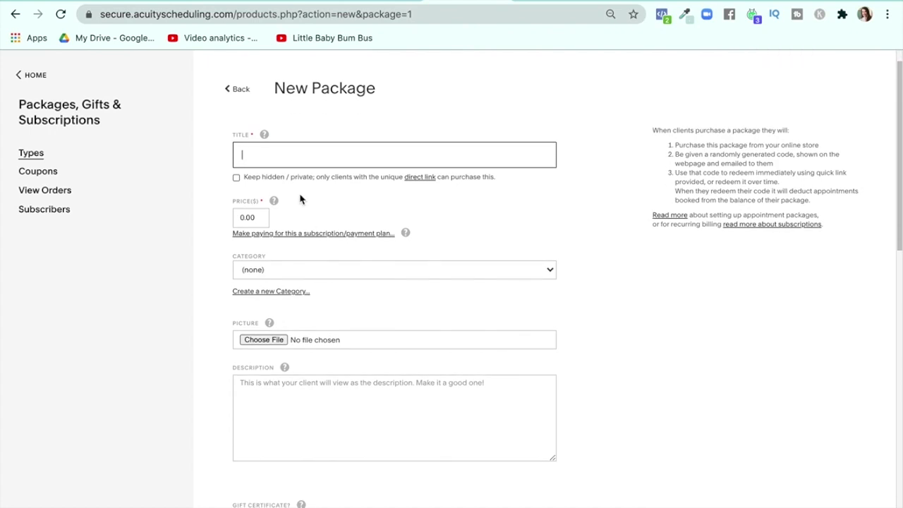
left_click(263, 153)
type("10 Virtual Class Pass")
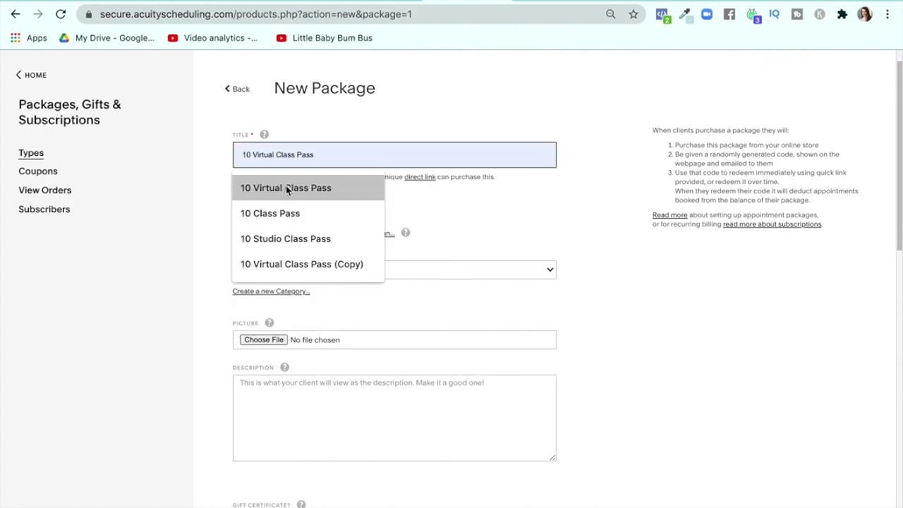
left_click(289, 191)
left_click(258, 219)
type("100")
key("Tab")
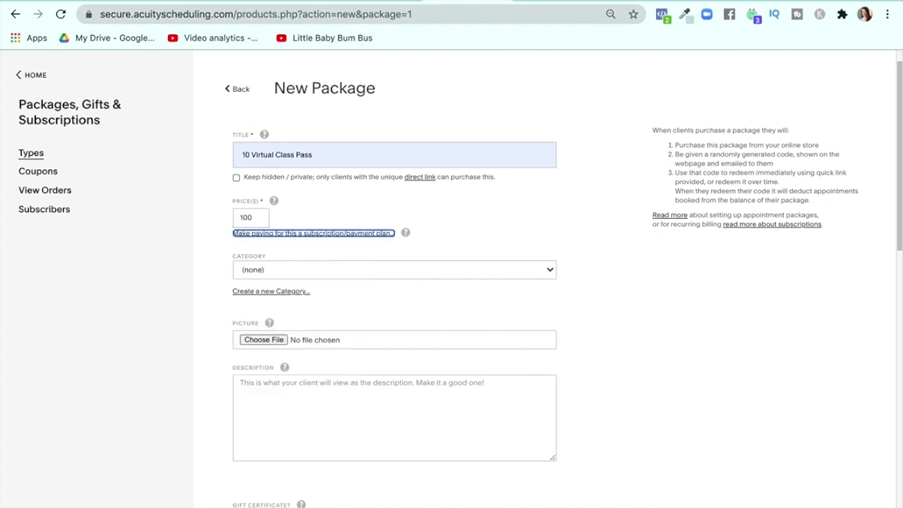
left_click(272, 269)
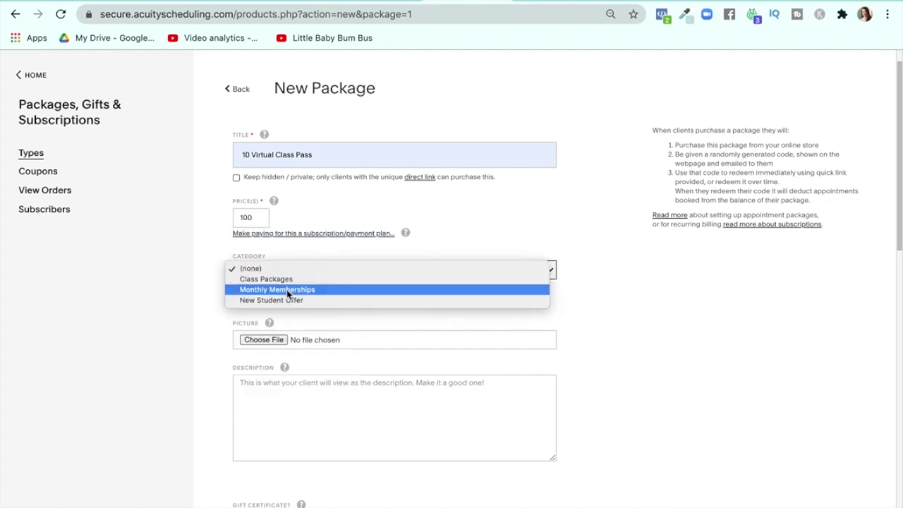
left_click(309, 244)
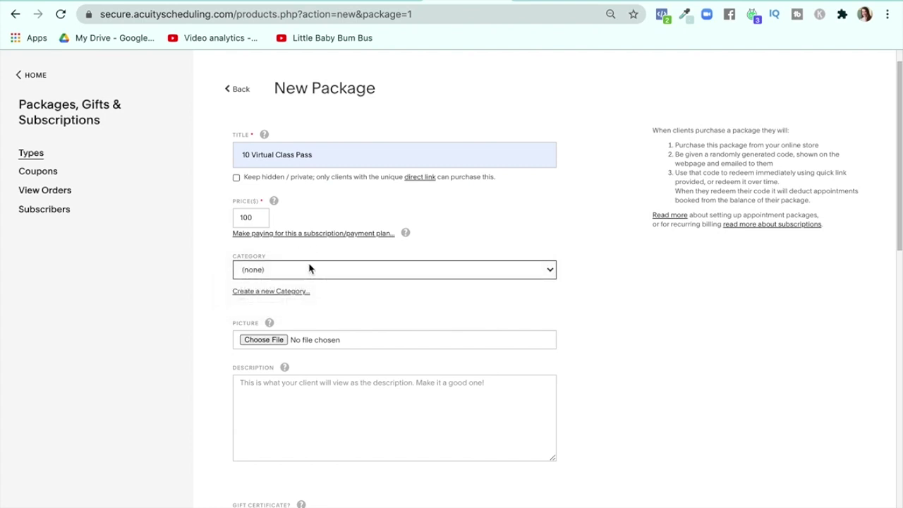
scroll(308, 269, "down", 1)
scroll(308, 277, "down", 6)
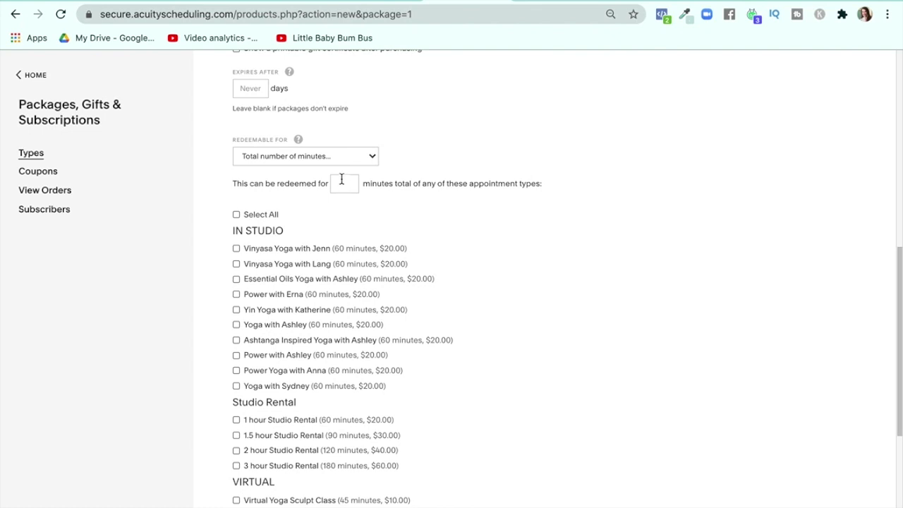
Make the package redeemable for a total of 600 minutes.
left_click(342, 158)
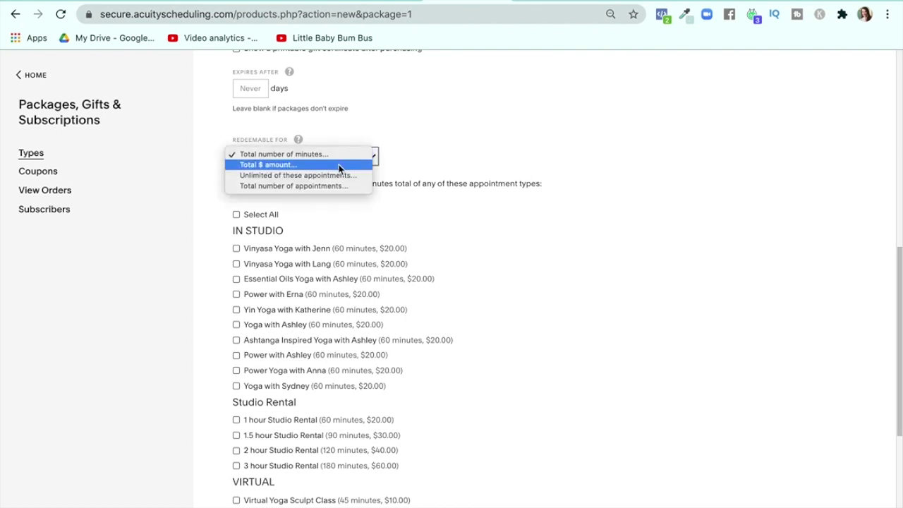
left_click(339, 166)
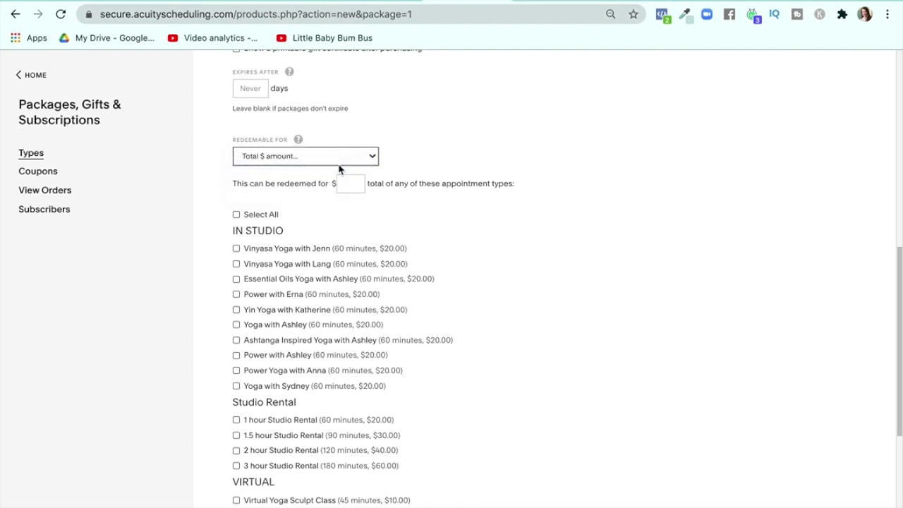
scroll(249, 375, "down", 3)
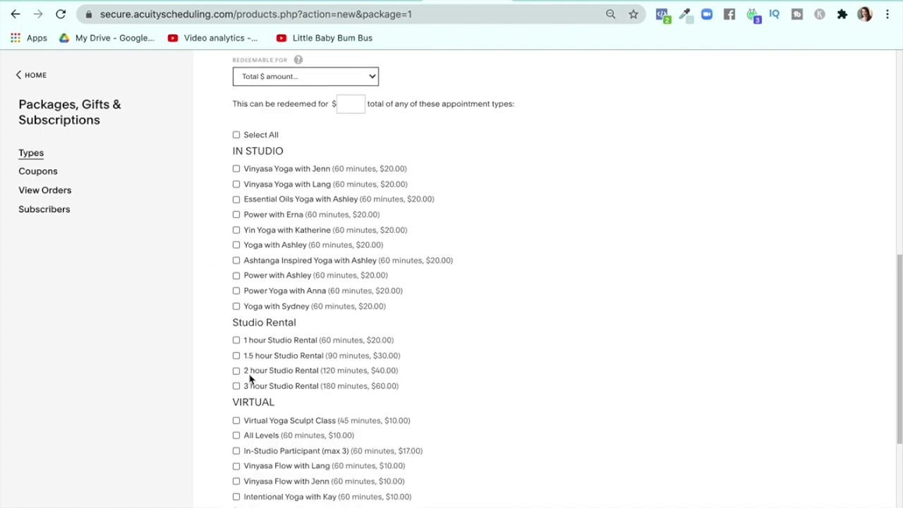
scroll(249, 372, "down", 1)
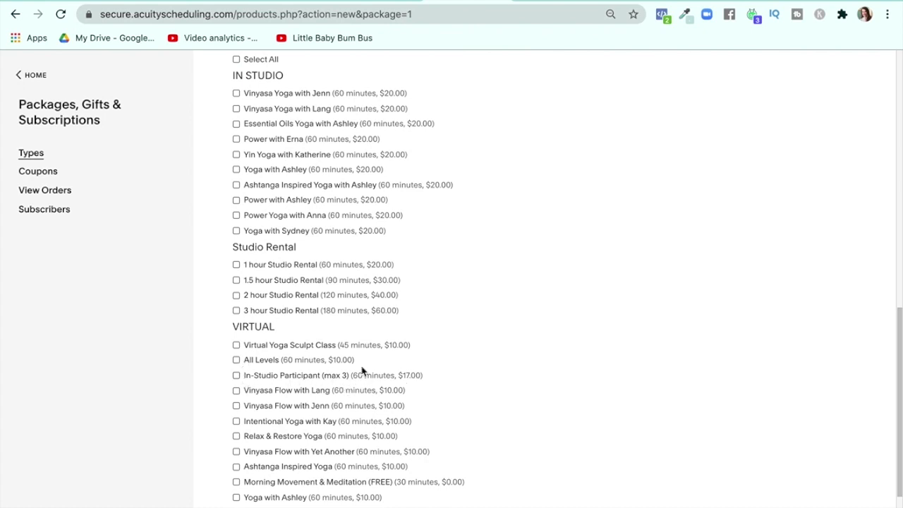
scroll(364, 372, "down", 1)
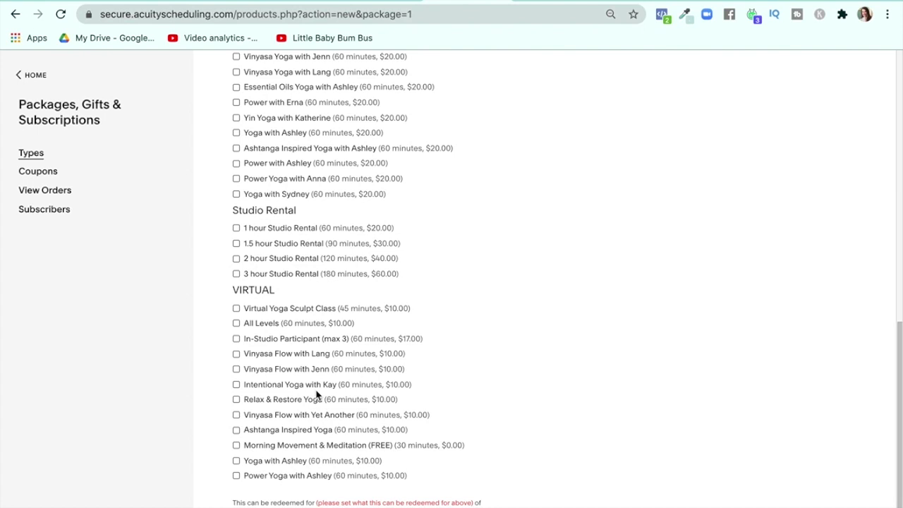
scroll(317, 395, "up", 5)
left_click(352, 188)
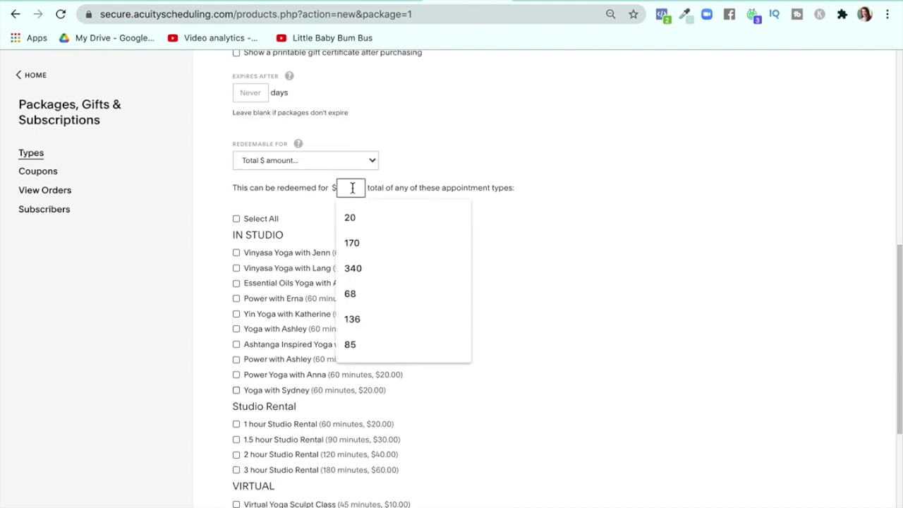
left_click(351, 159)
left_click(349, 149)
left_click(348, 187)
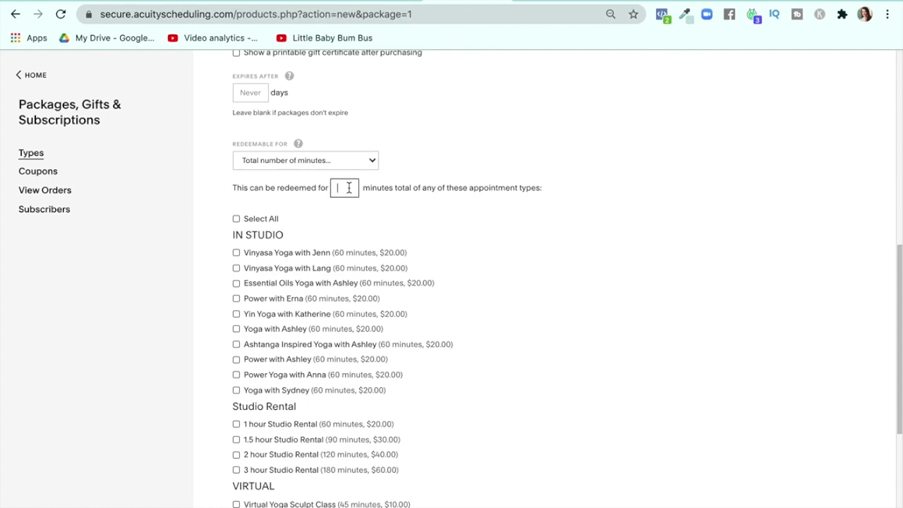
type("600")
key("Tab")
scroll(451, 282, "down", 3)
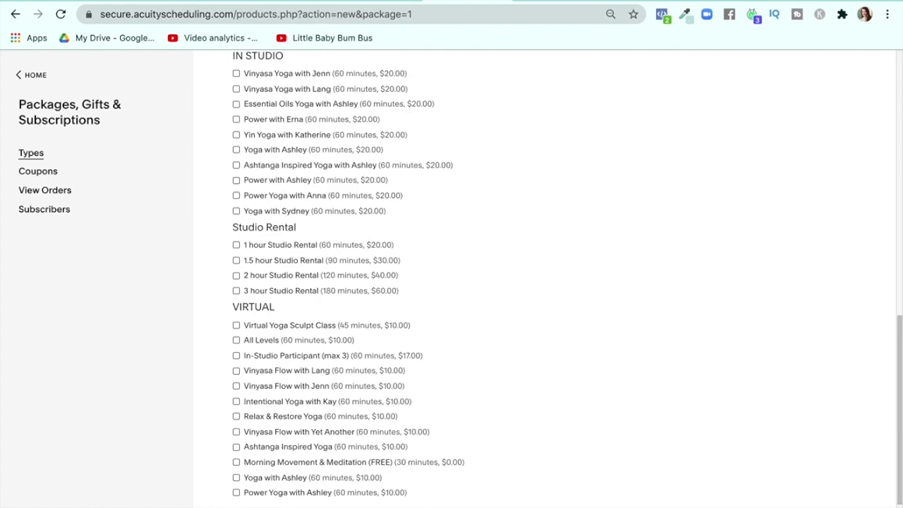
Include the eight virtual class types, from Virtual Yoga Sculpt to Relax & Restore Yoga.
left_click(237, 311)
left_click(236, 326)
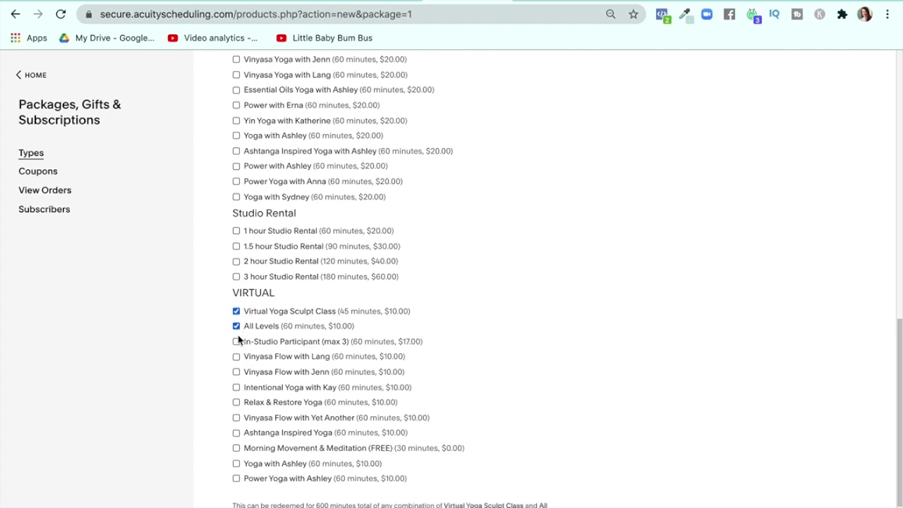
left_click(237, 356)
left_click(236, 341)
left_click(236, 371)
left_click(237, 387)
left_click(237, 417)
left_click(237, 402)
scroll(288, 407, "up", 1)
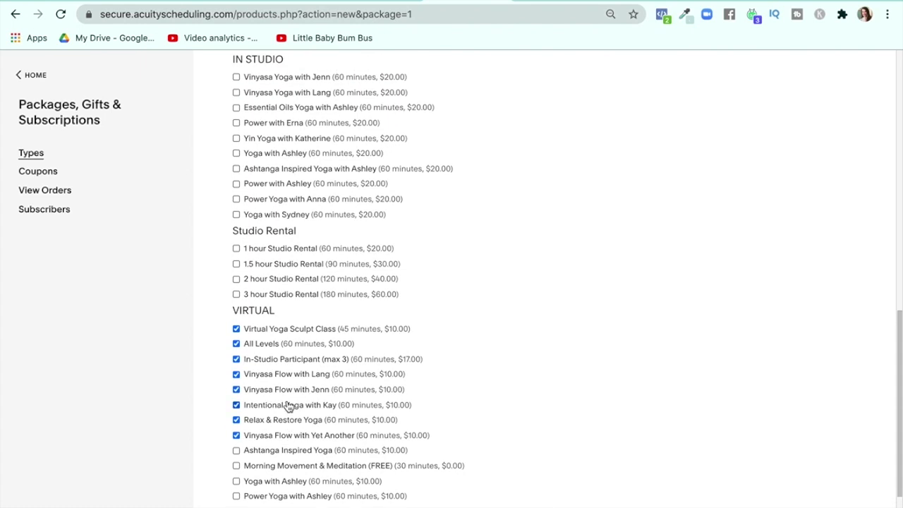
scroll(288, 408, "up", 8)
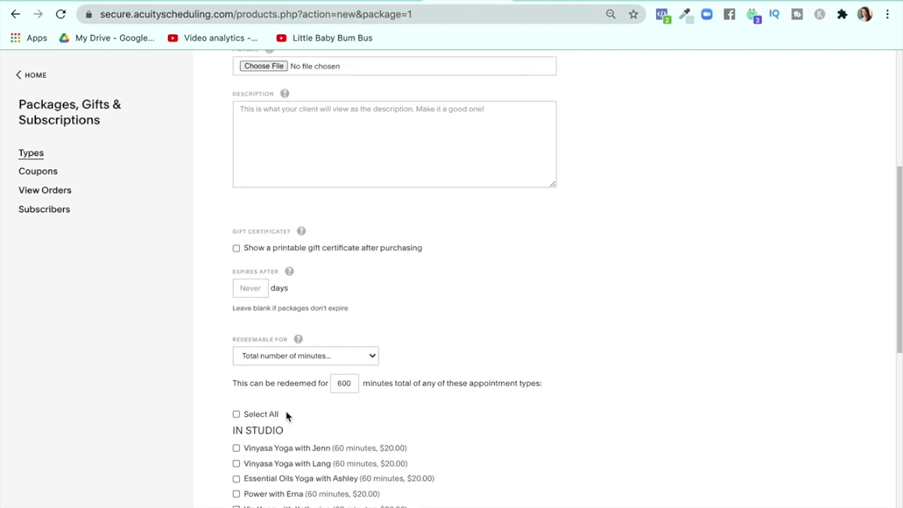
scroll(275, 322, "up", 3)
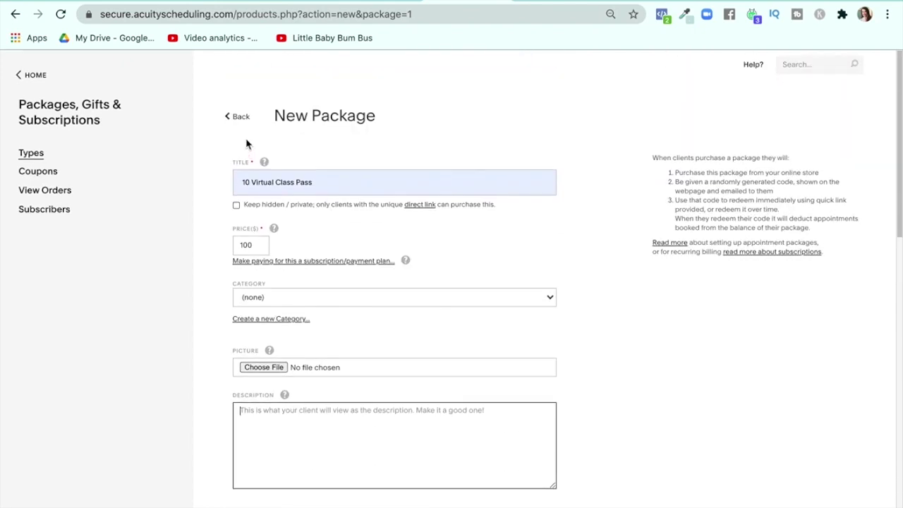
Return to the packages and subscriptions list and start a blank New Subscription.
left_click(239, 116)
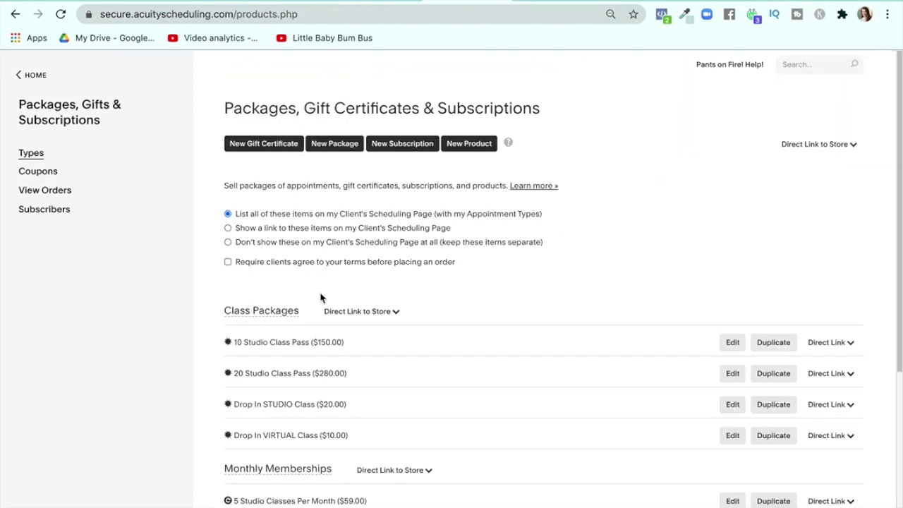
scroll(321, 297, "down", 1)
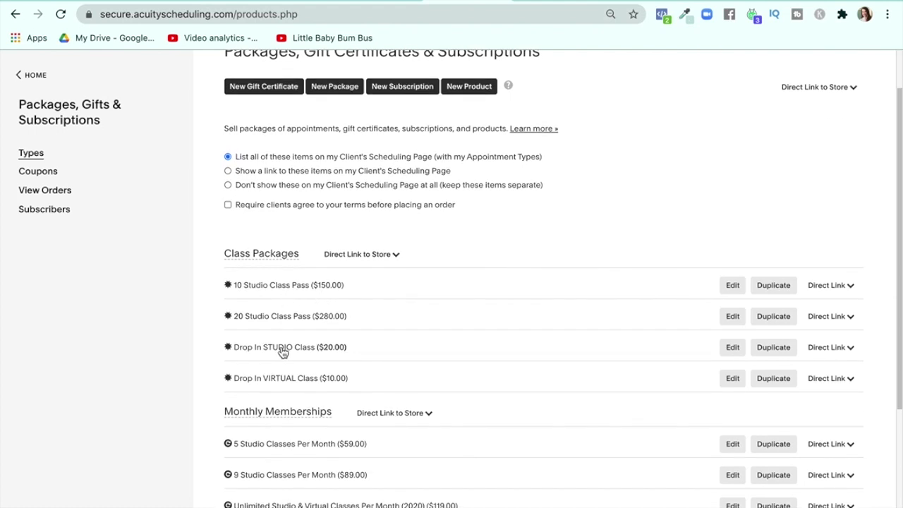
scroll(283, 349, "down", 1)
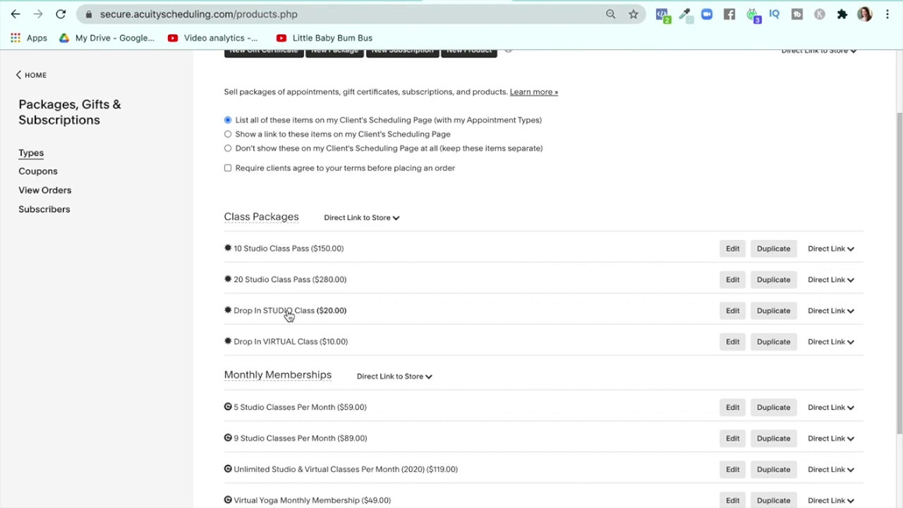
scroll(295, 339, "down", 2)
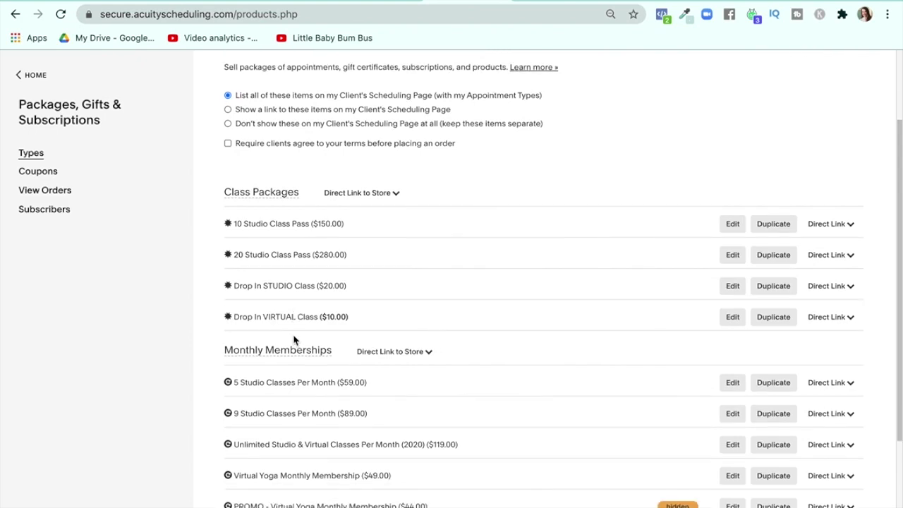
scroll(294, 342, "down", 2)
scroll(309, 143, "up", 6)
left_click(398, 148)
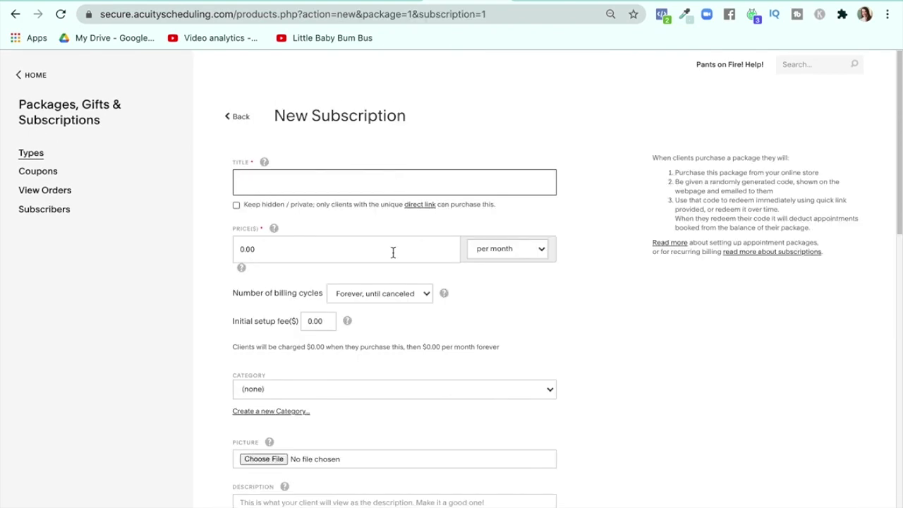
Check the billing options, keeping monthly billing until canceled for now.
left_click(526, 230)
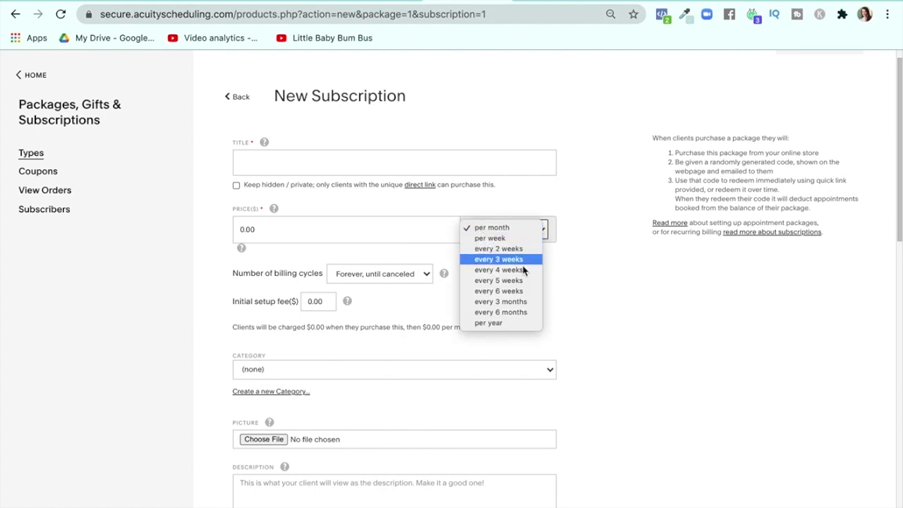
left_click(572, 292)
left_click(401, 275)
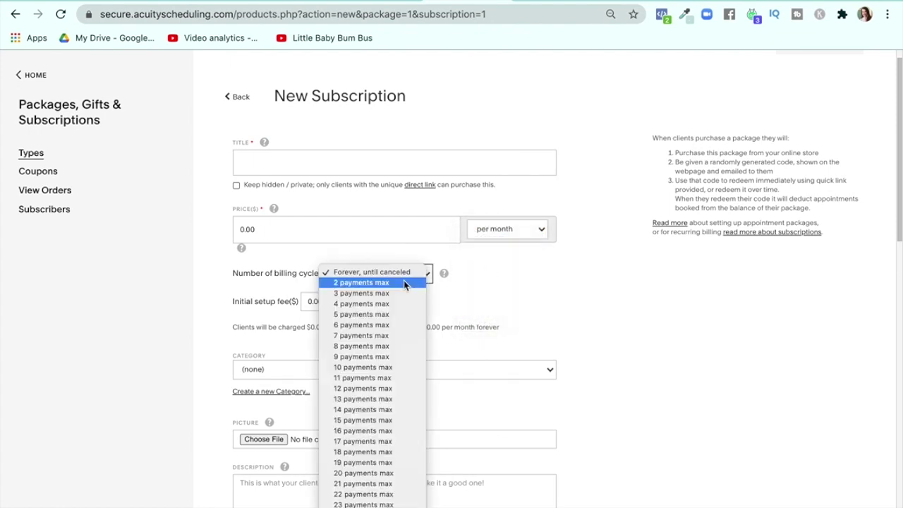
left_click(489, 297)
left_click(394, 273)
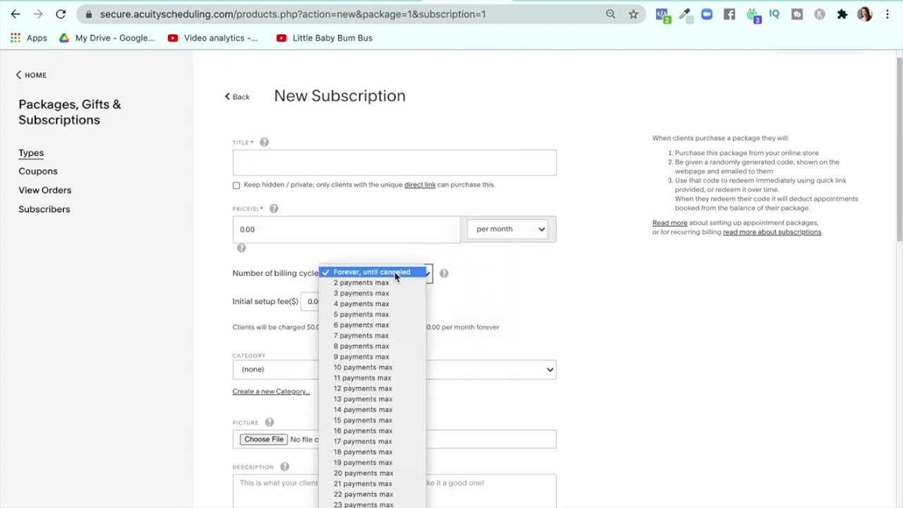
left_click(395, 272)
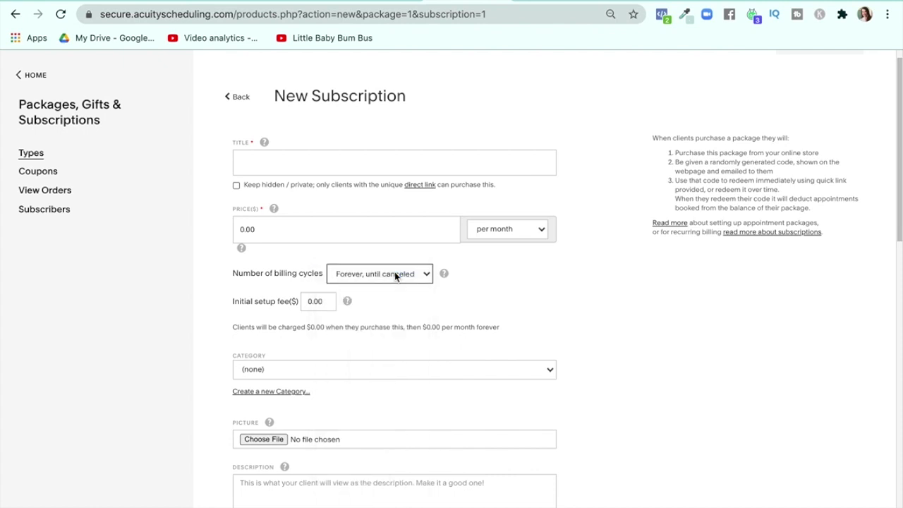
Title the subscription 'ytt' and set its price to 500.
left_click(274, 163)
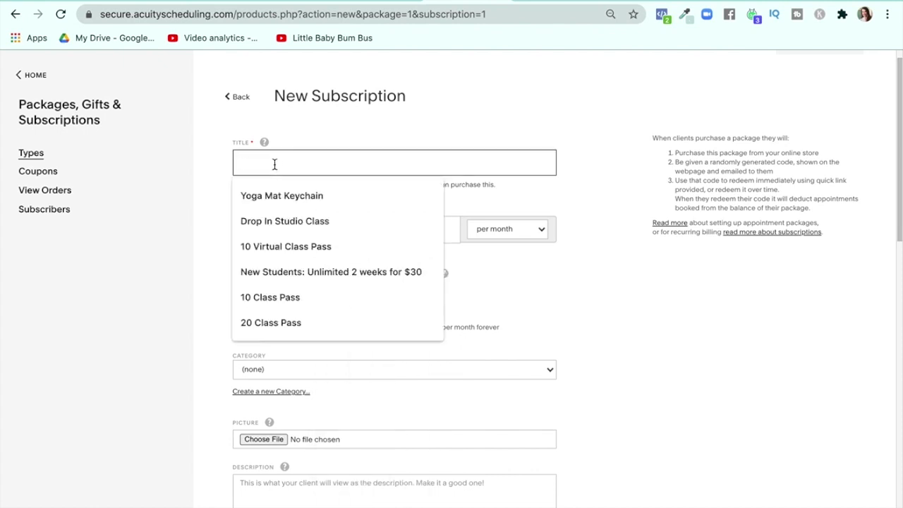
type("yo")
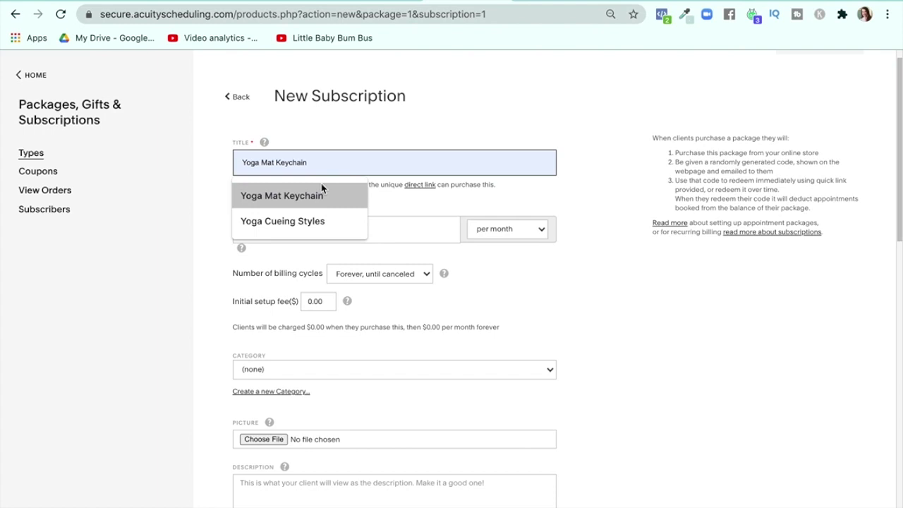
key("BackSpace")
key("BackSpace")
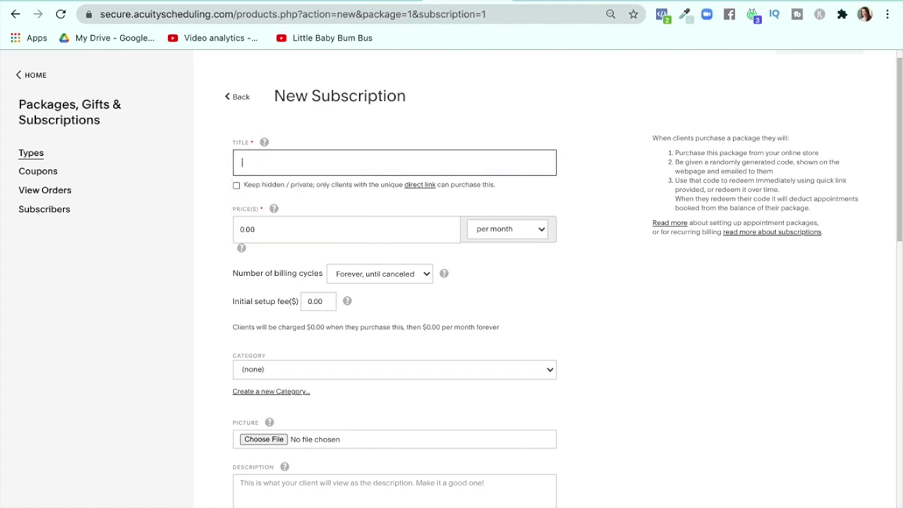
type("ytt")
key("Tab")
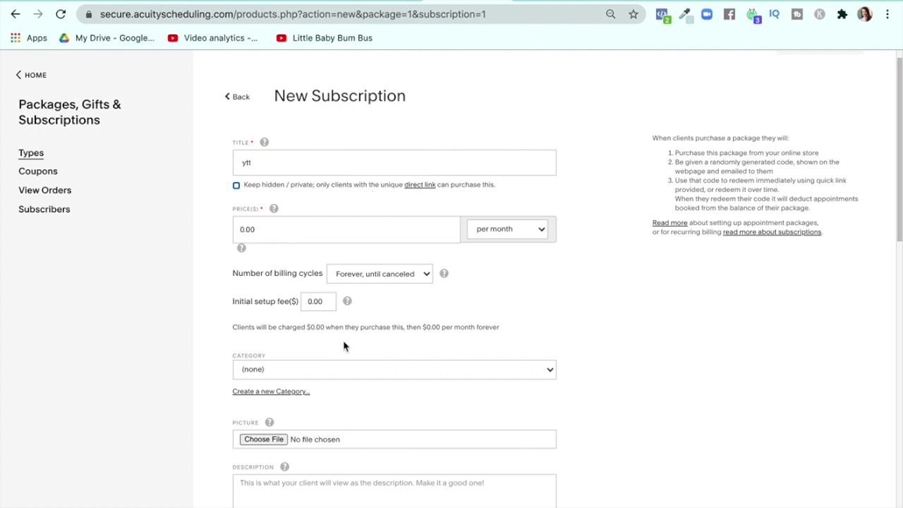
key("Tab")
type("500")
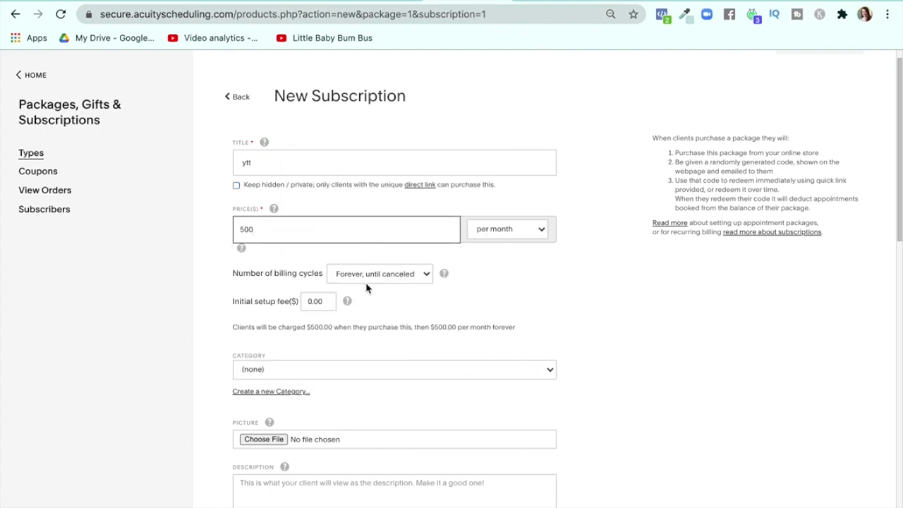
Limit billing to 5 payments max and add a 500 setup fee, totalling $3,000.00.
left_click(383, 279)
left_click(380, 315)
key("Tab")
type("500")
key("Tab")
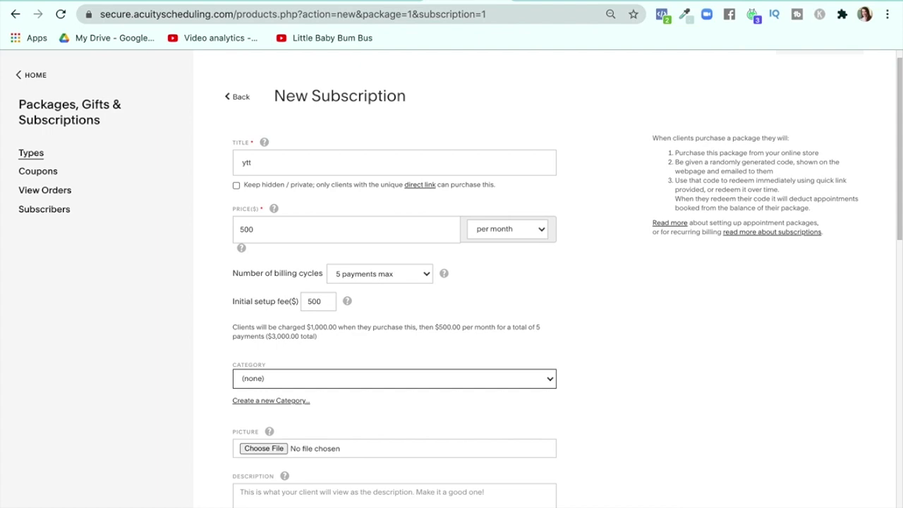
scroll(360, 324, "down", 1)
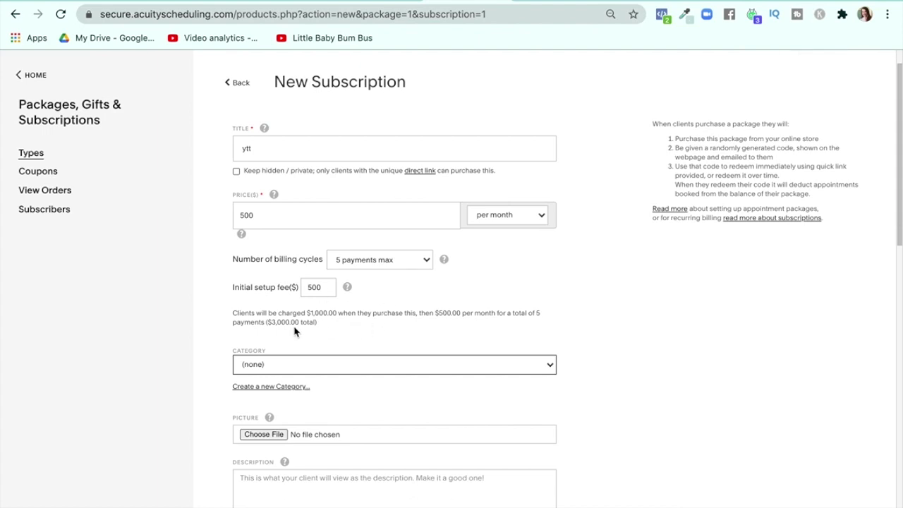
double_click(286, 322)
left_click(338, 328)
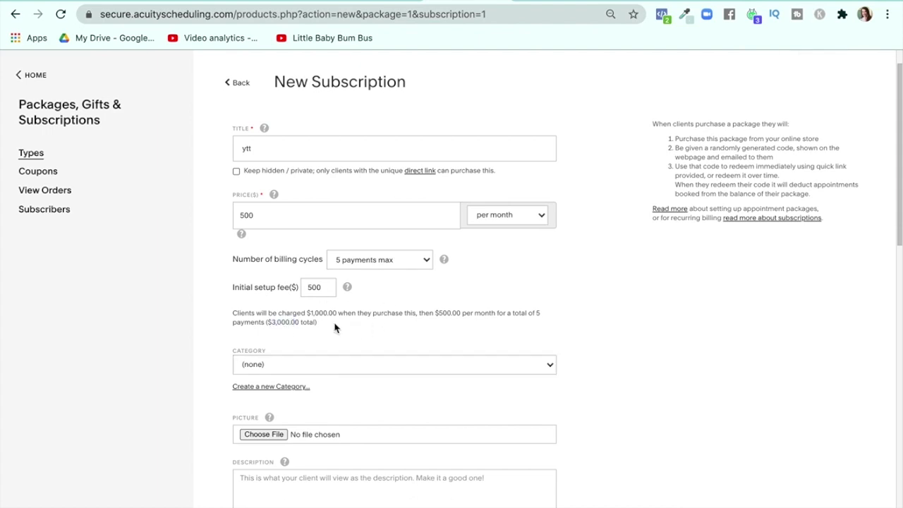
scroll(336, 187, "up", 2)
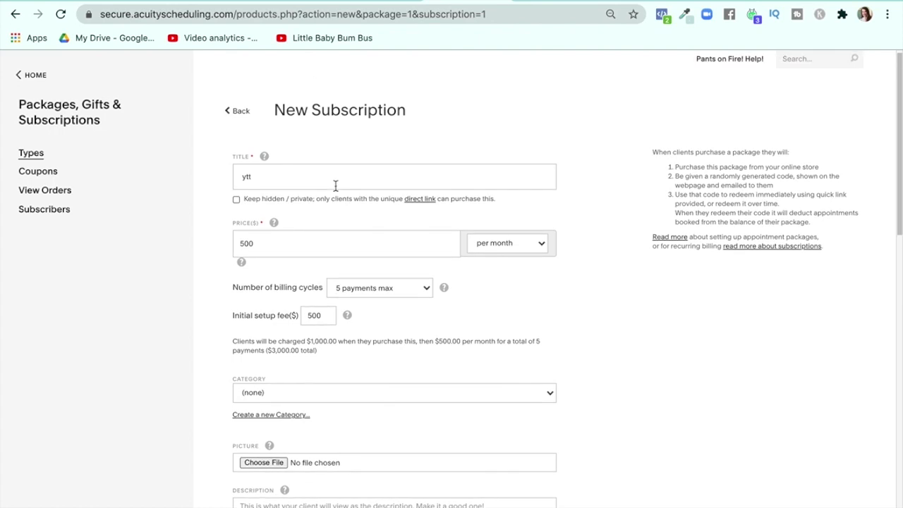
scroll(336, 185, "down", 5)
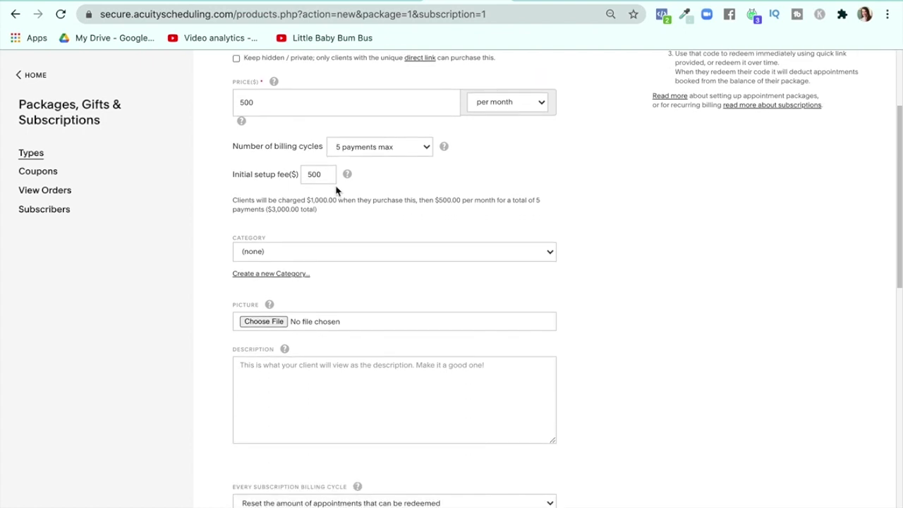
scroll(345, 304, "down", 4)
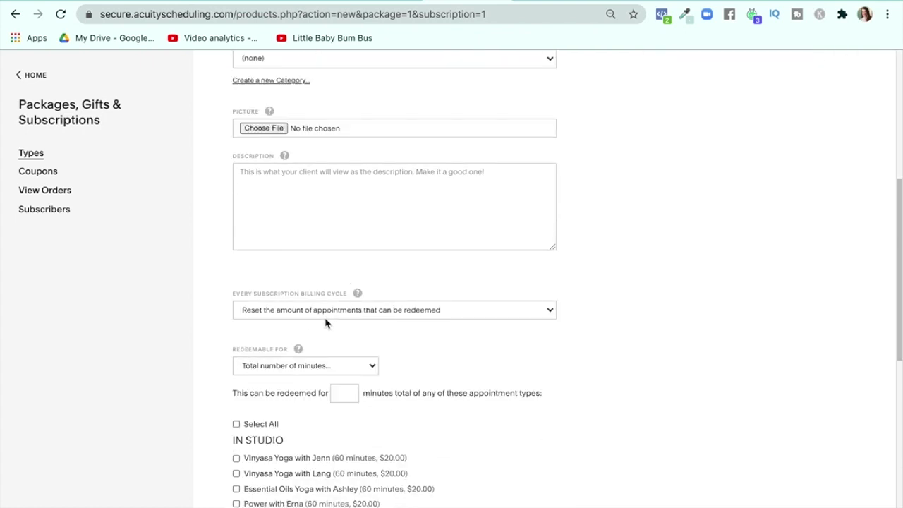
left_click(326, 314)
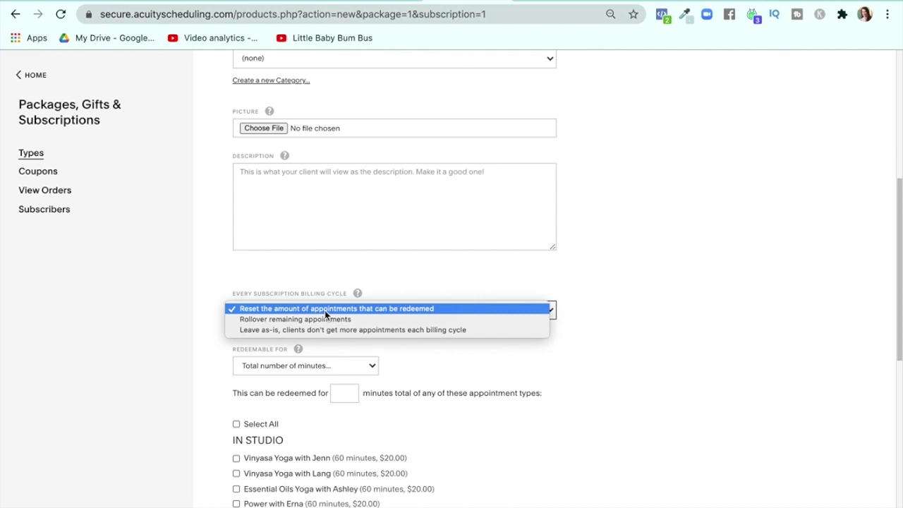
left_click(576, 256)
scroll(576, 256, "down", 3)
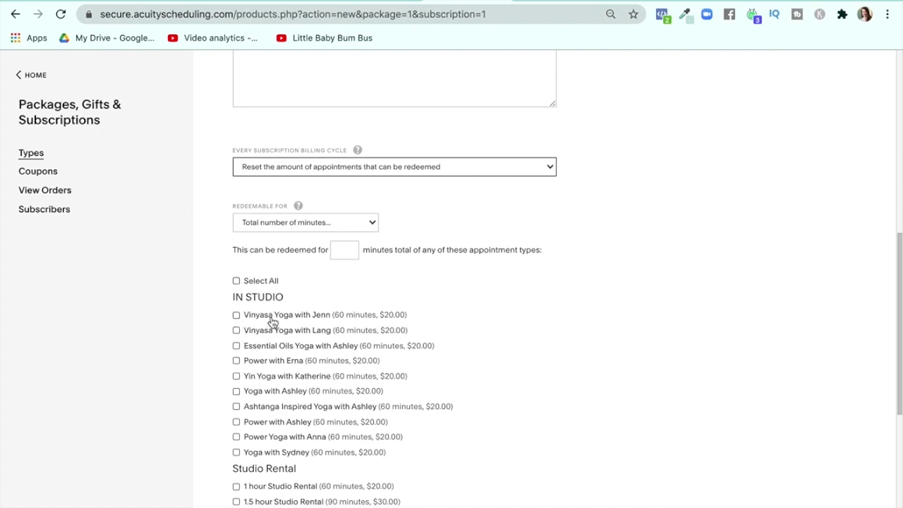
scroll(317, 313, "up", 3)
scroll(318, 317, "down", 5)
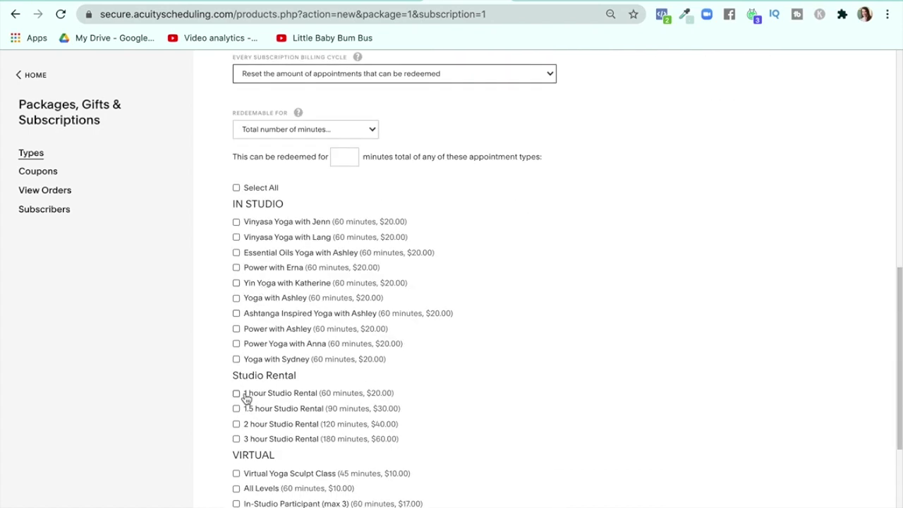
scroll(243, 395, "down", 4)
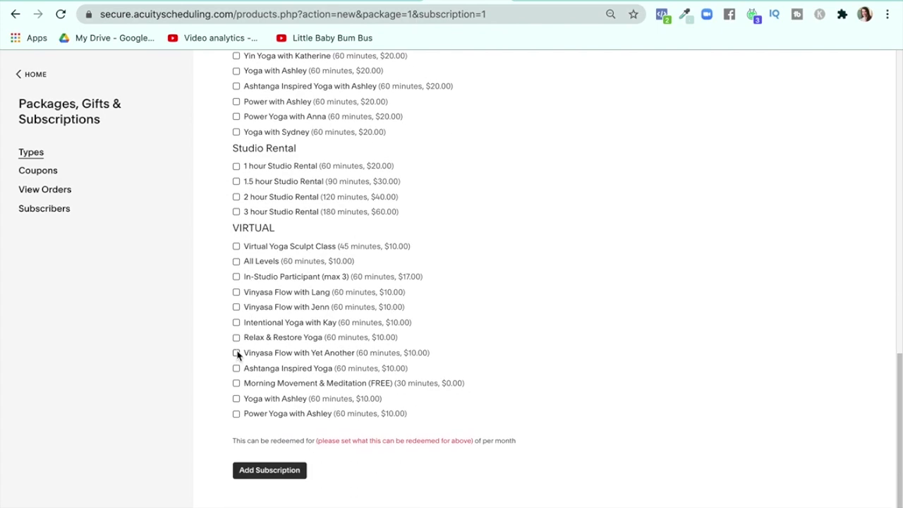
scroll(237, 354, "up", 10)
scroll(236, 332, "down", 1)
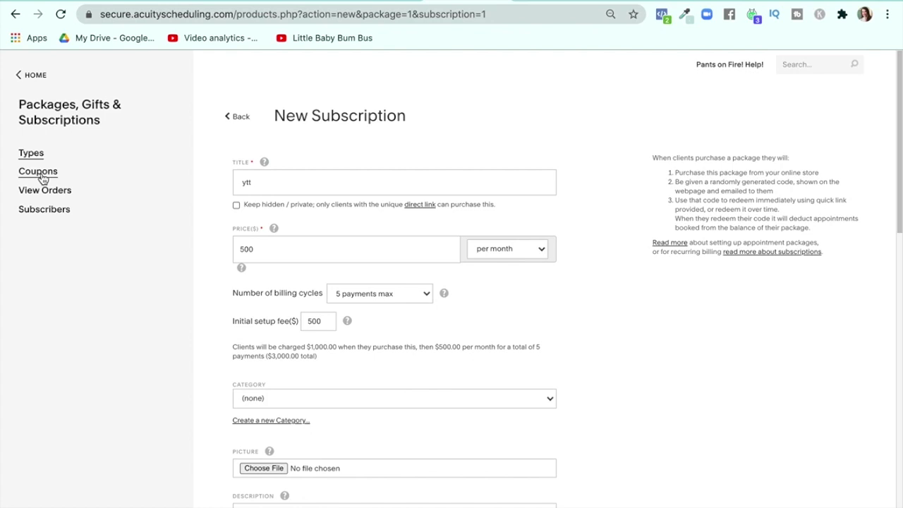
Return to the packages list, toggling 'Require clients agree to your terms' on and back off.
left_click(237, 116)
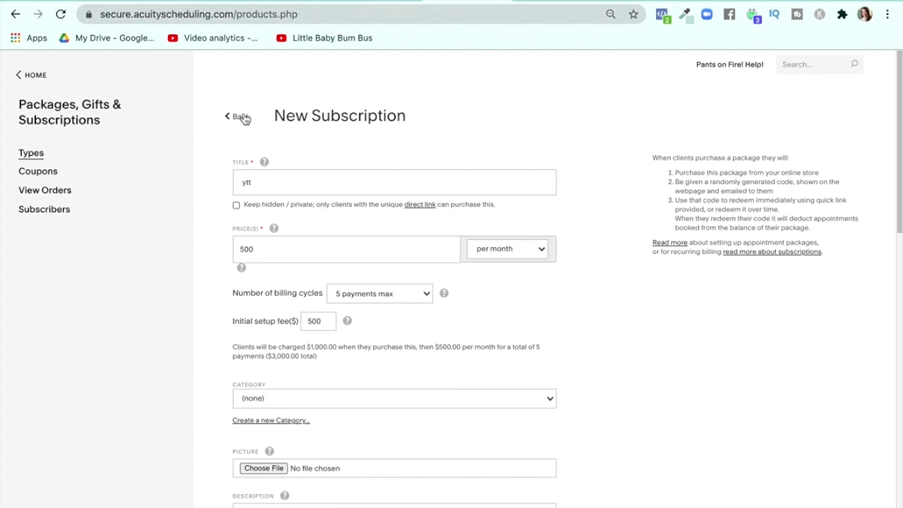
scroll(439, 288, "down", 1)
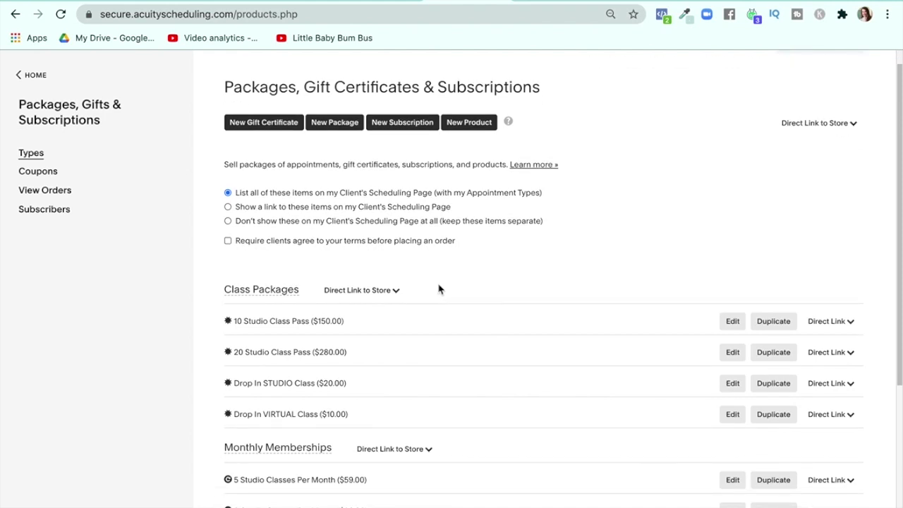
left_click(228, 240)
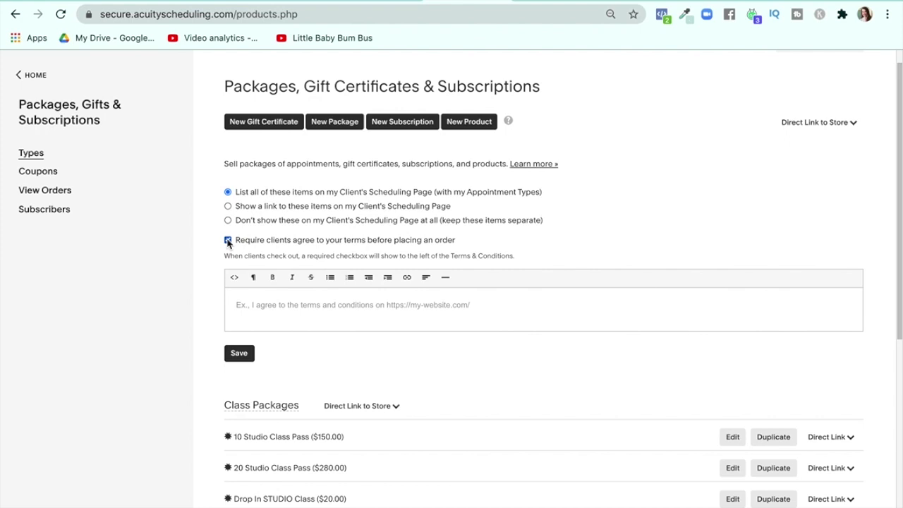
left_click(228, 240)
Go from the home calendar to the Integrations page.
left_click(32, 75)
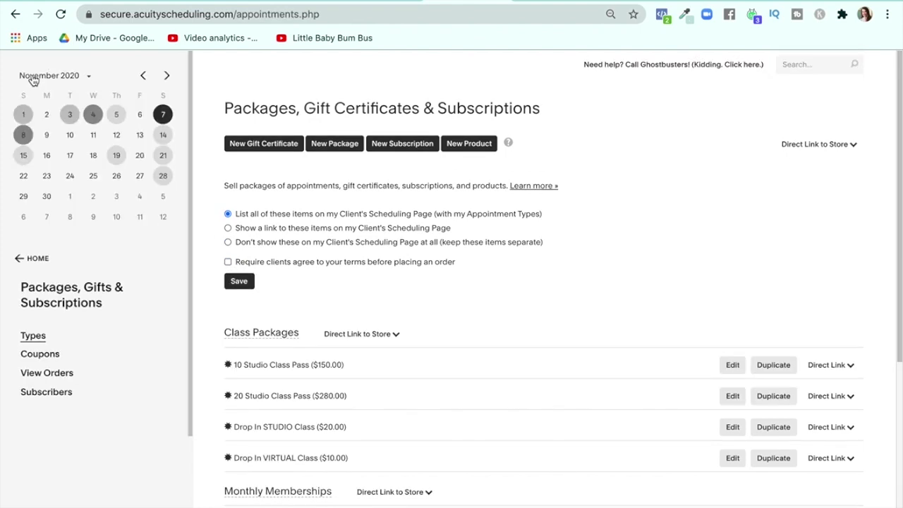
scroll(158, 276, "down", 2)
scroll(98, 332, "down", 1)
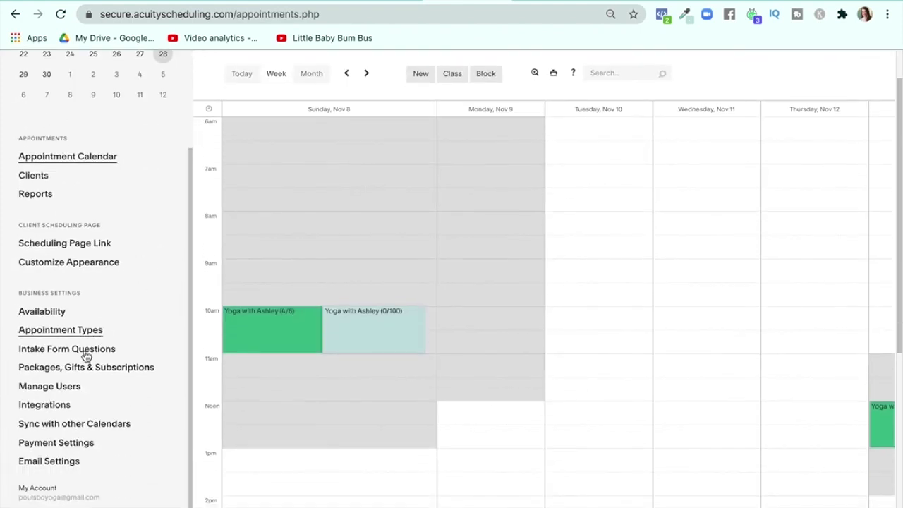
left_click(61, 409)
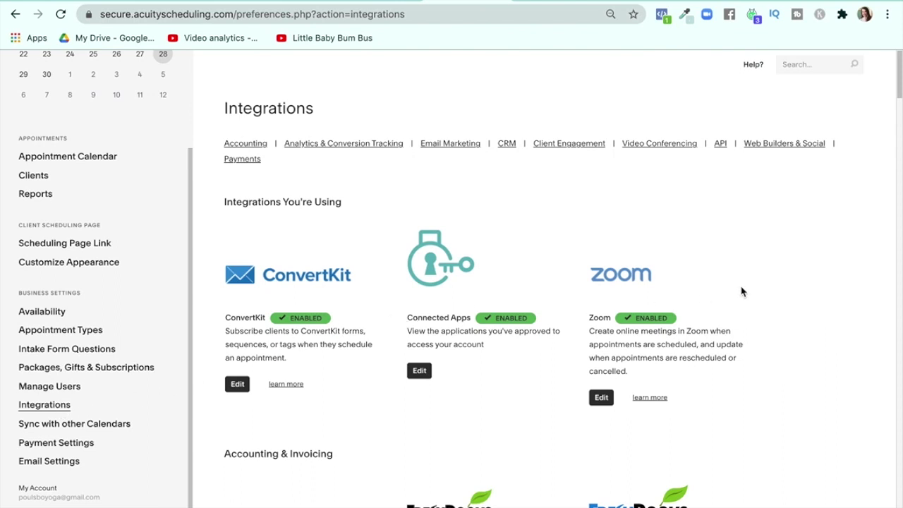
Scroll through the integration categories, reviewing ConvertKit, Connected Apps, Zoom and analytics connections.
scroll(741, 291, "down", 2)
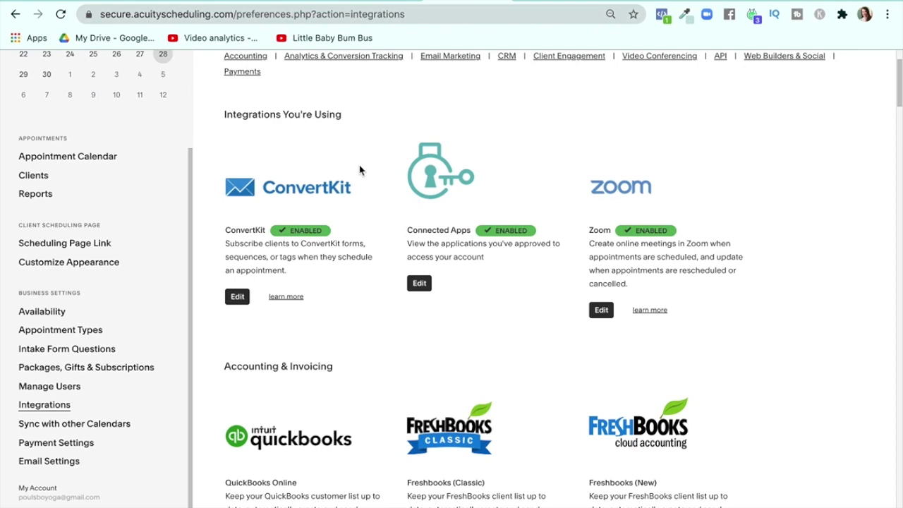
scroll(359, 169, "down", 7)
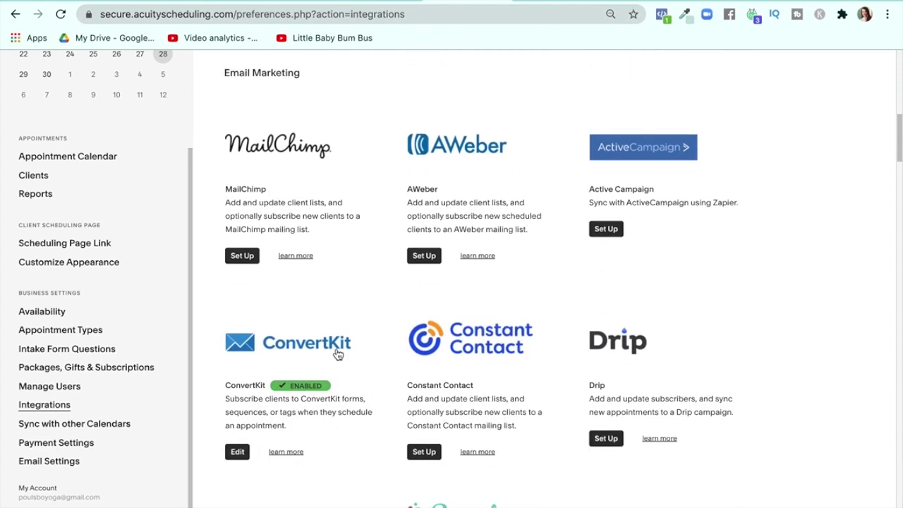
scroll(303, 356, "down", 2)
scroll(303, 357, "down", 1)
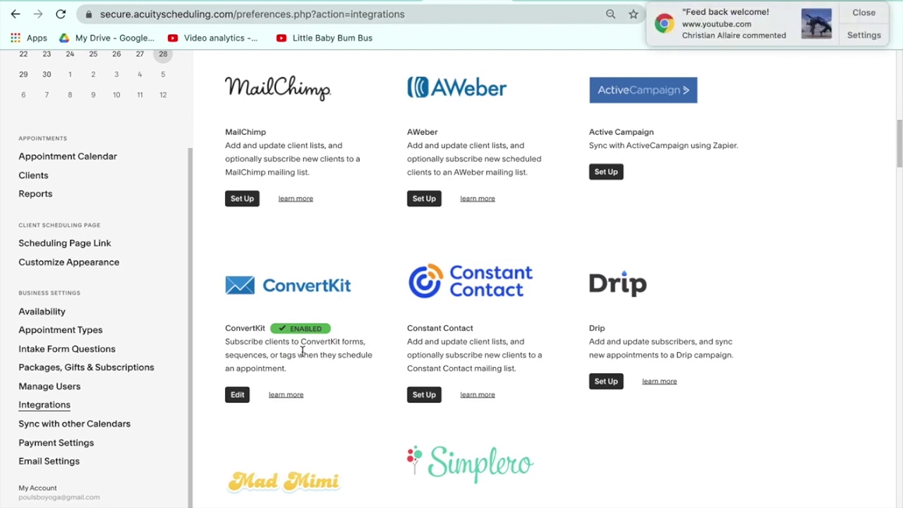
left_click(863, 12)
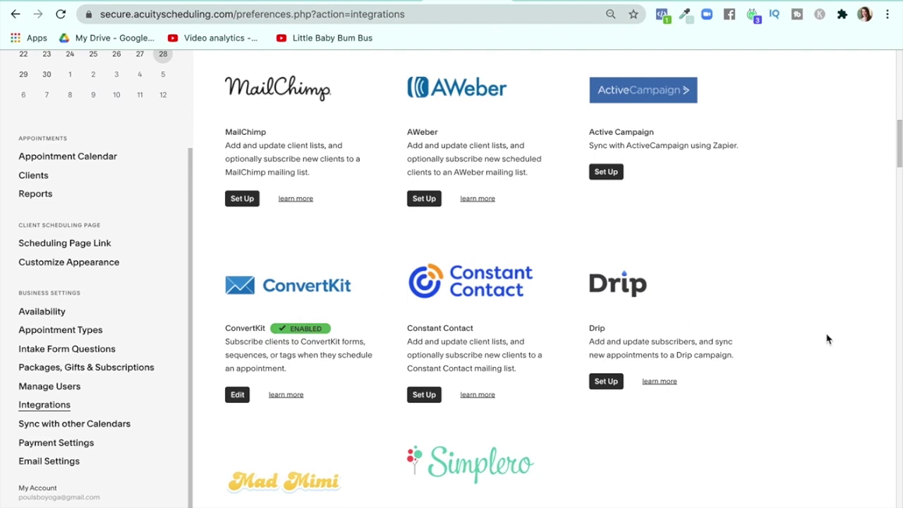
scroll(827, 339, "up", 1)
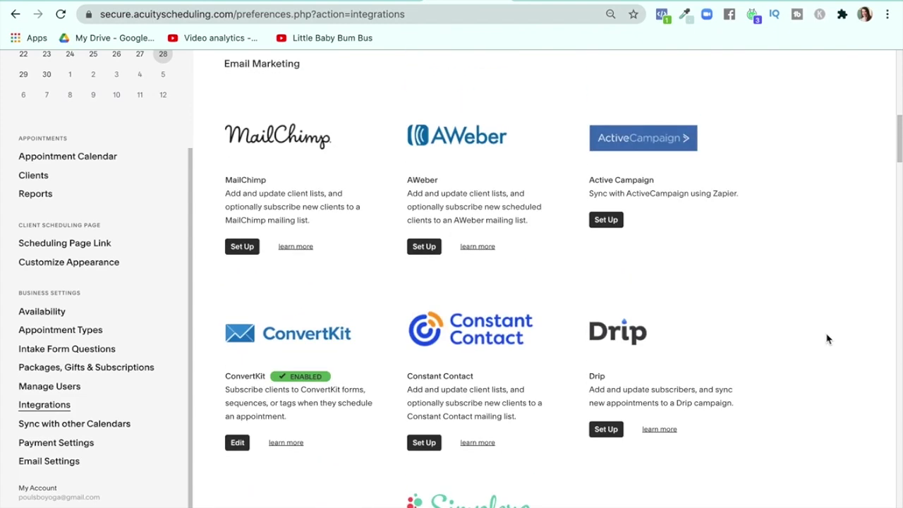
scroll(827, 339, "down", 8)
scroll(827, 338, "up", 9)
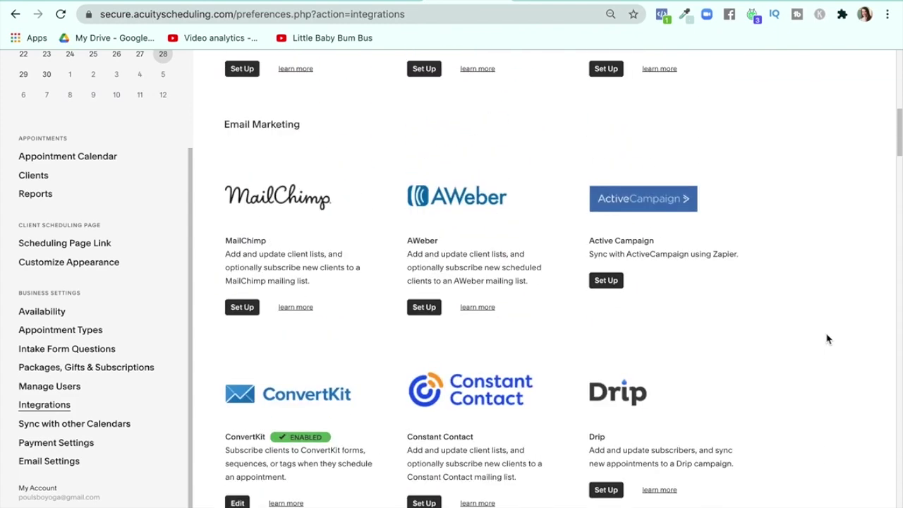
scroll(827, 339, "up", 4)
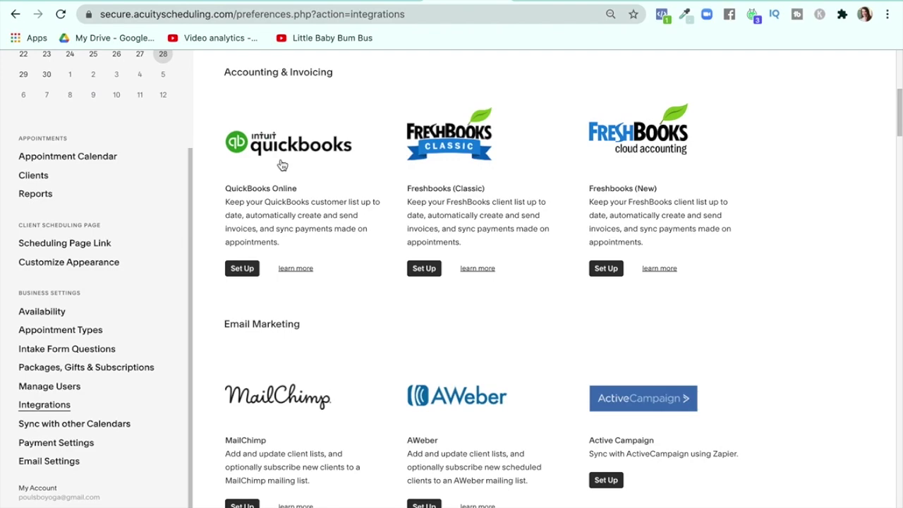
scroll(346, 175, "up", 8)
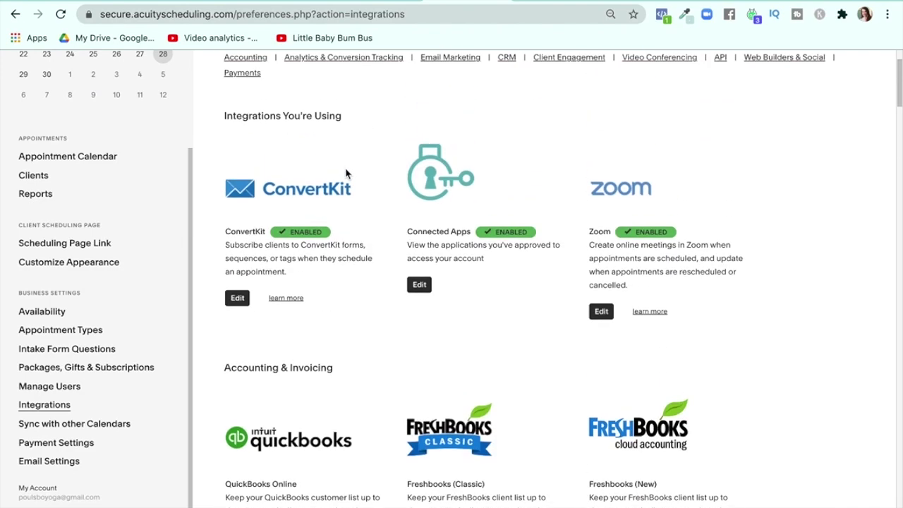
scroll(347, 174, "down", 6)
scroll(346, 174, "up", 6)
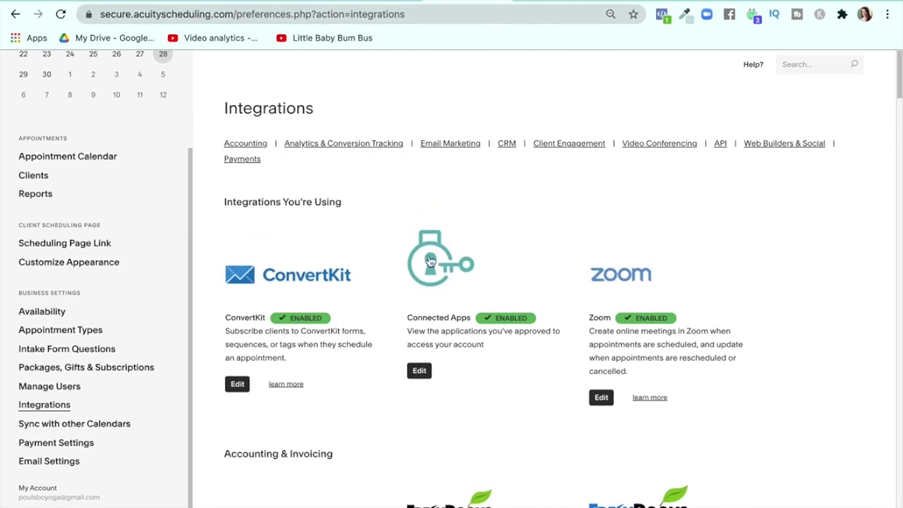
scroll(433, 270, "down", 1)
scroll(433, 270, "down", 20)
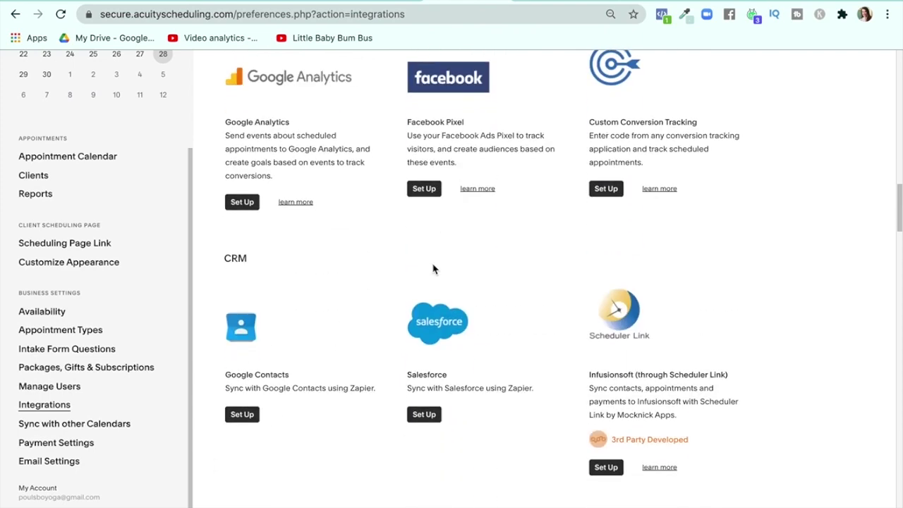
scroll(99, 321, "down", 1)
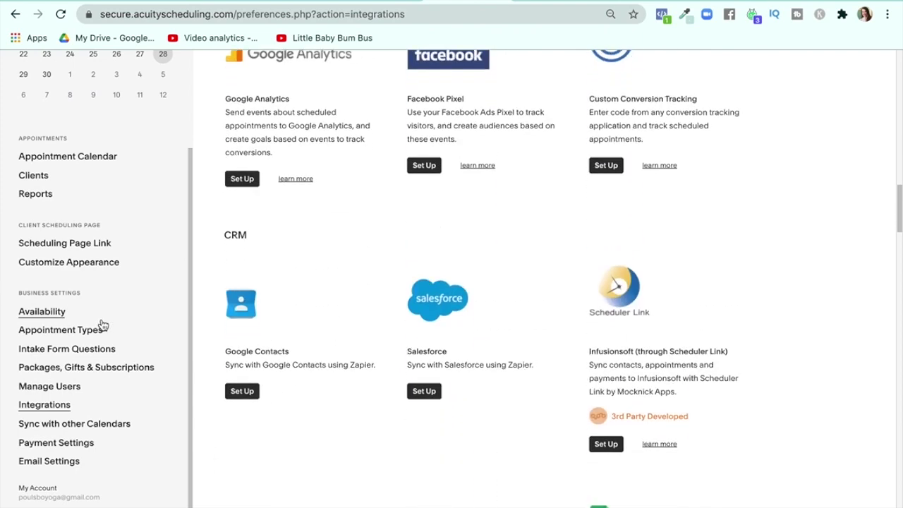
On Payment Settings, keep 'Both Stripe and PayPal' as processor and require full payment at booking.
left_click(62, 442)
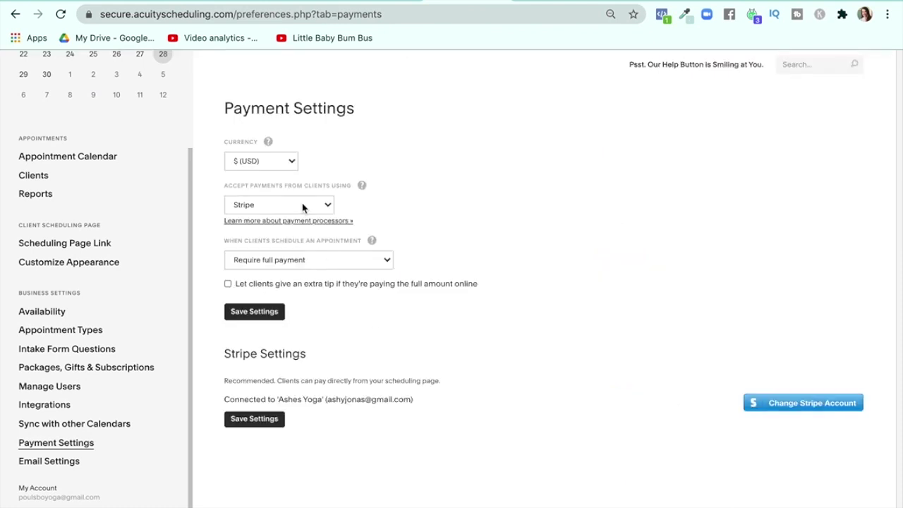
left_click(323, 205)
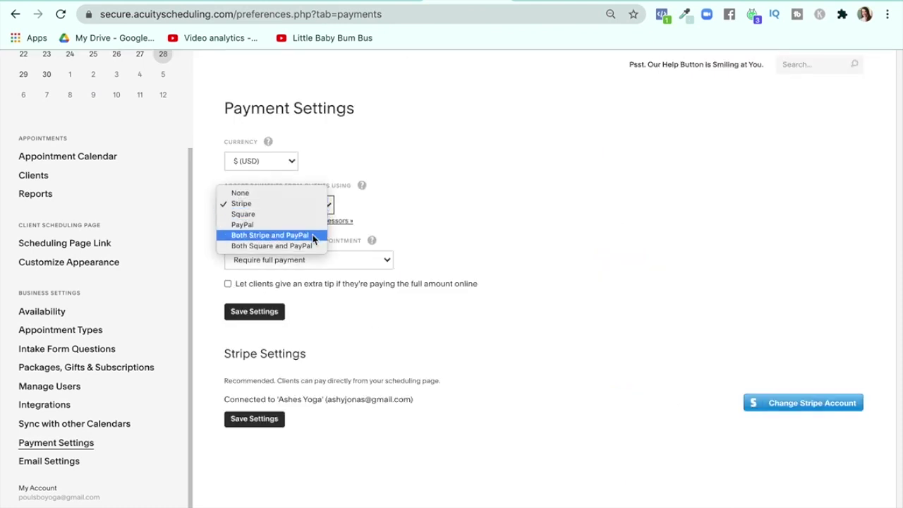
left_click(313, 235)
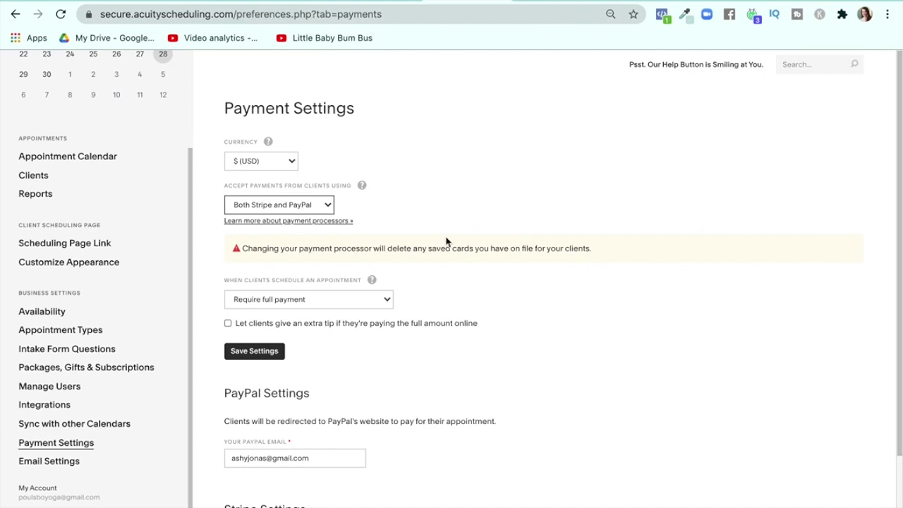
left_click(297, 205)
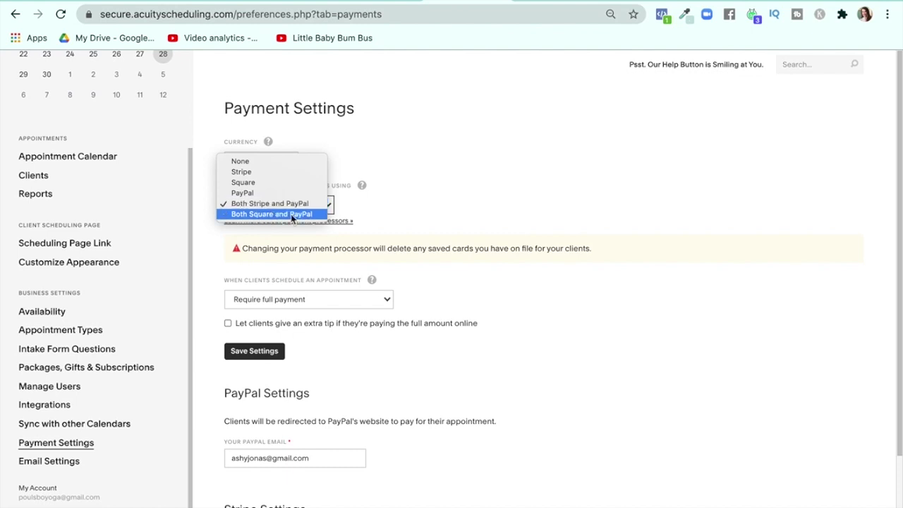
left_click(308, 204)
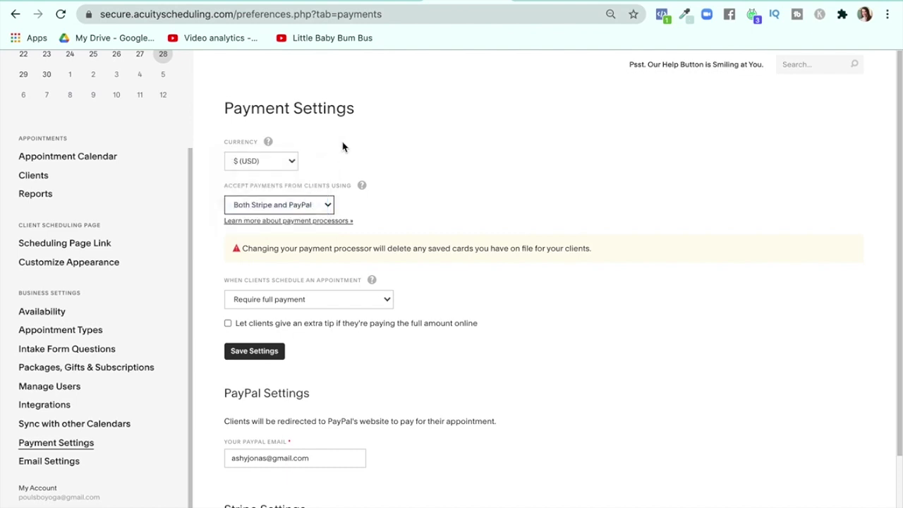
scroll(344, 144, "down", 2)
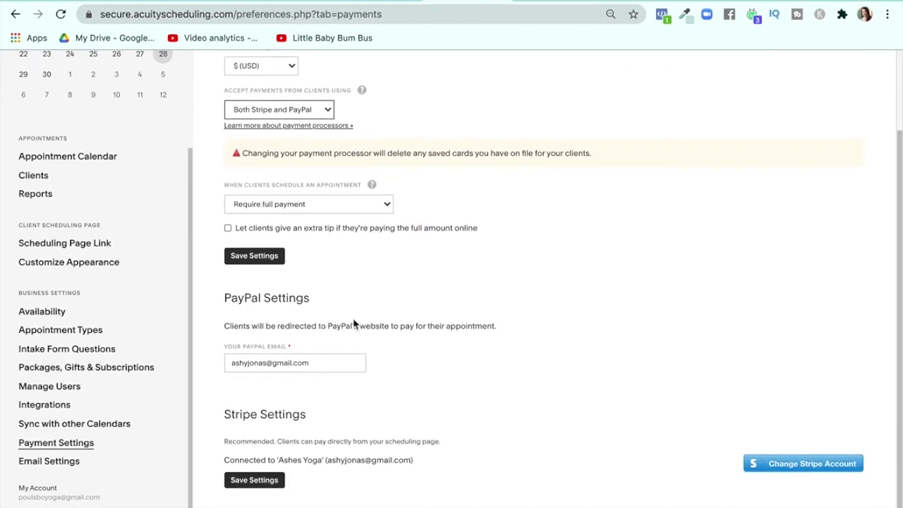
scroll(314, 285, "up", 1)
left_click(307, 241)
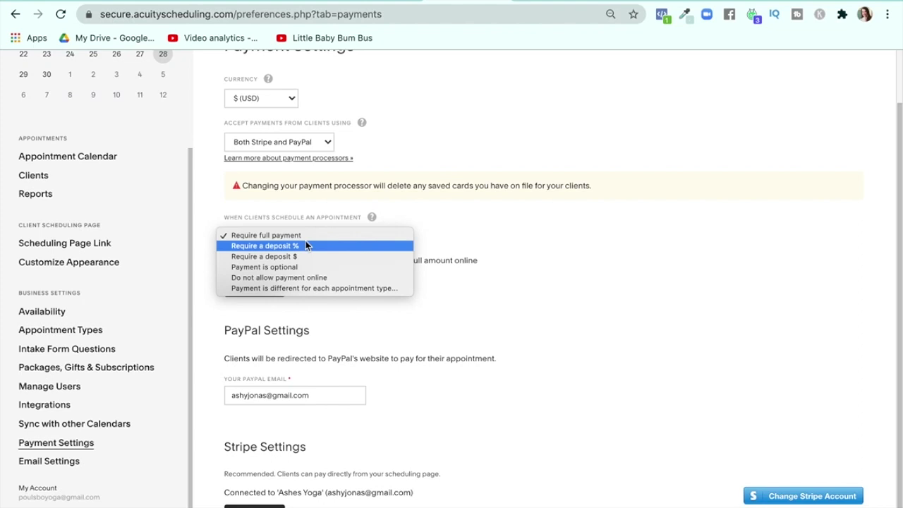
left_click(522, 272)
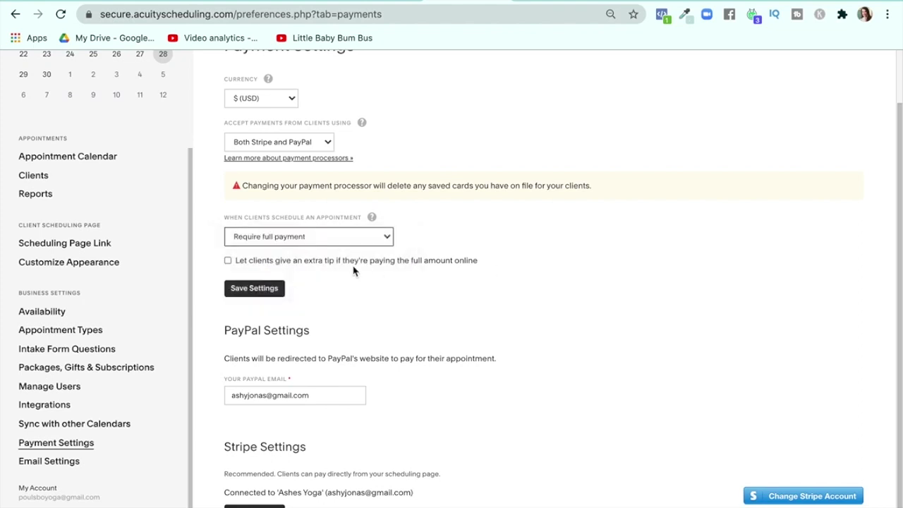
scroll(67, 323, "down", 1)
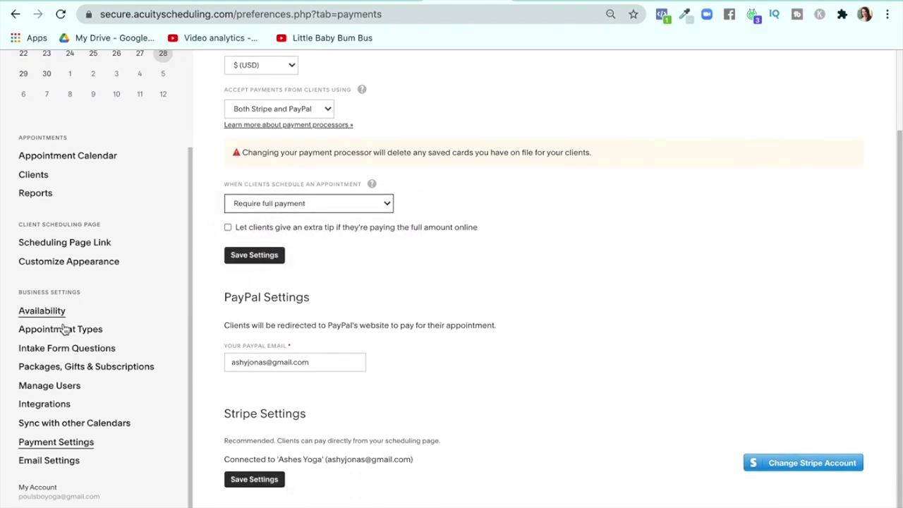
Review the Initial Confirmation, Reminder and Cancellation email templates, then return to the calendar.
left_click(59, 468)
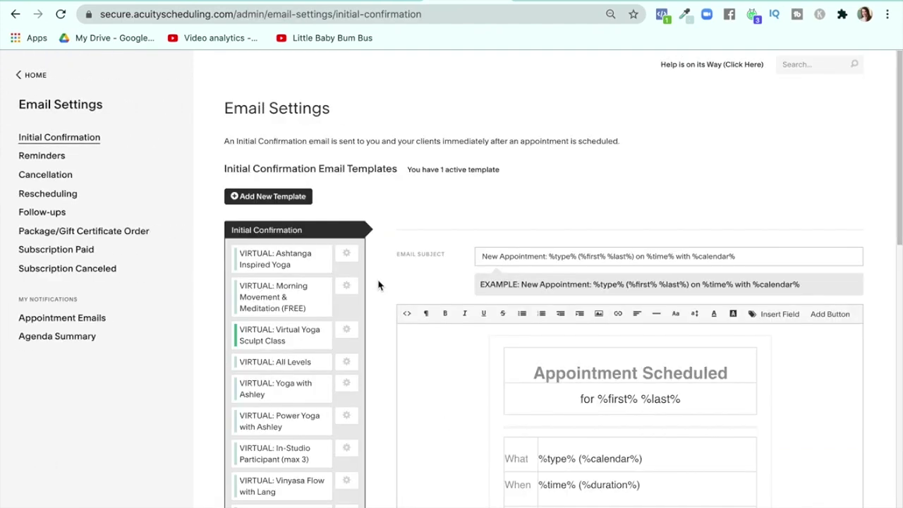
scroll(394, 297, "down", 3)
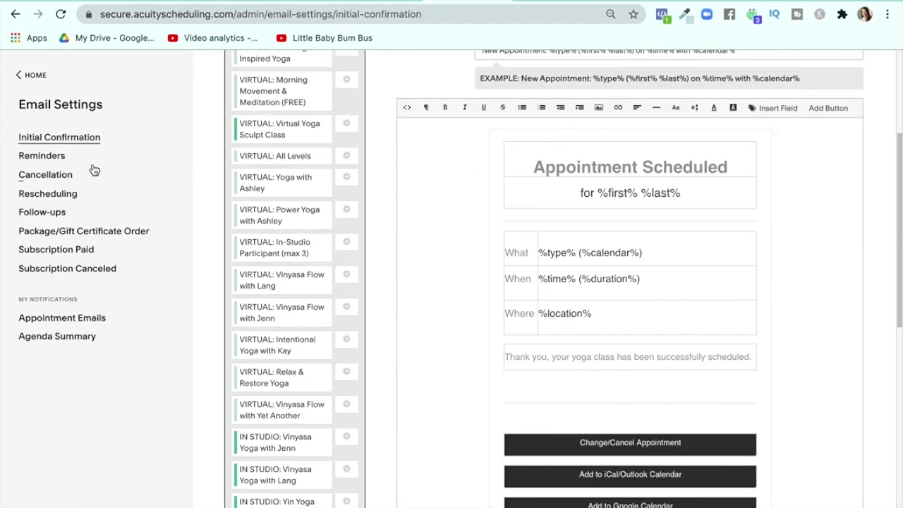
left_click(54, 161)
left_click(55, 175)
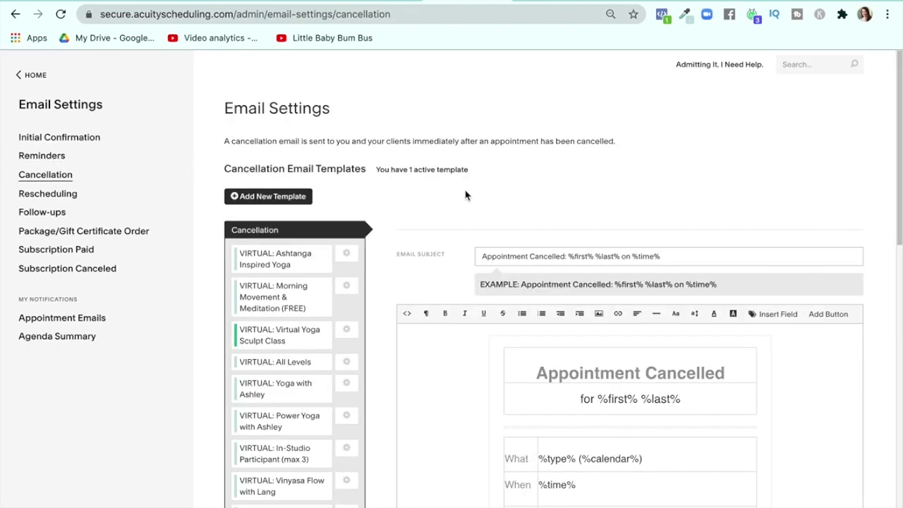
scroll(580, 400, "down", 2)
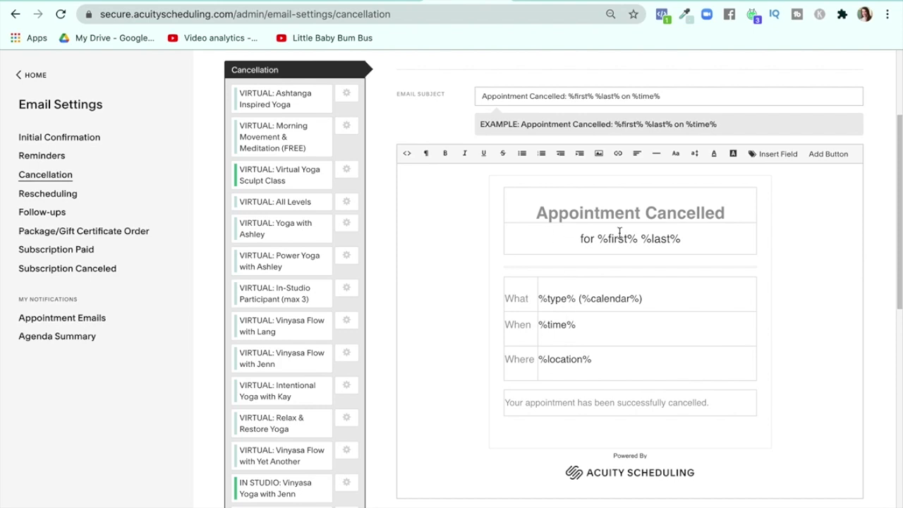
left_click(43, 156)
left_click(29, 78)
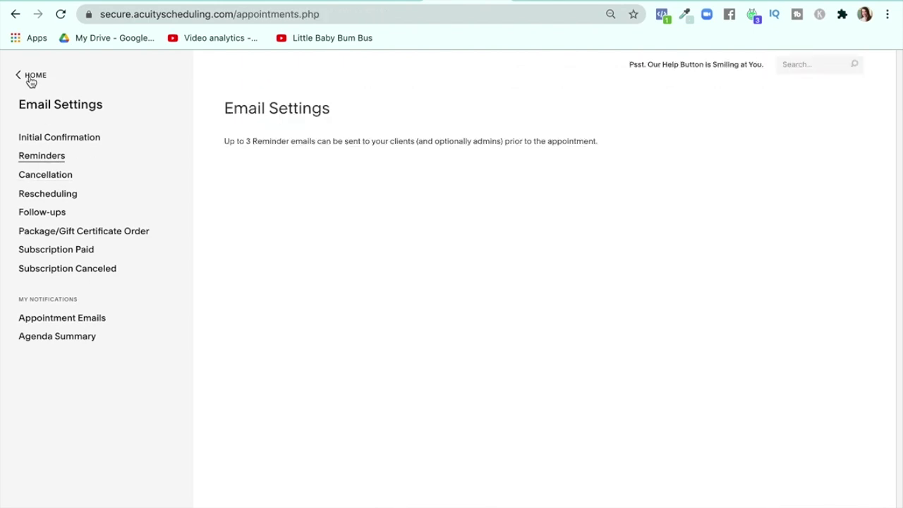
scroll(119, 311, "down", 3)
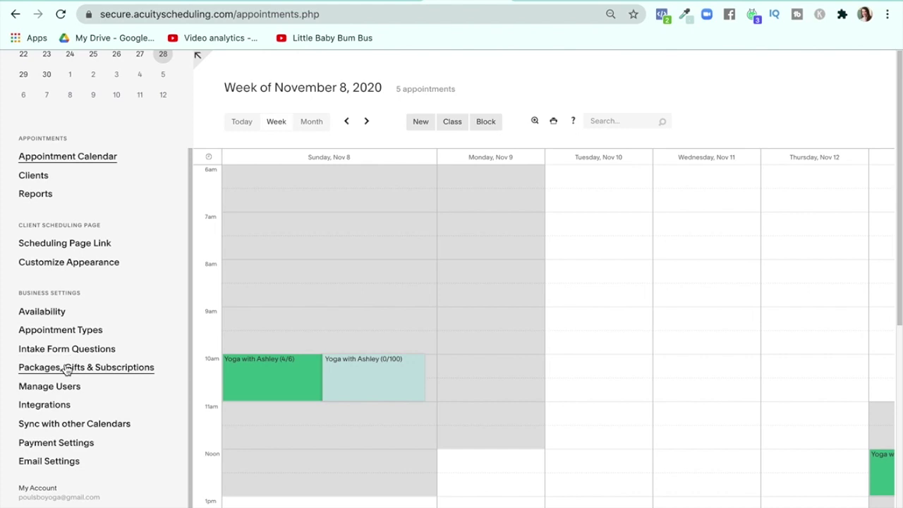
Point the scheduling page direct link at All Classes (ashesyoga.as.me/?template=class).
left_click(59, 250)
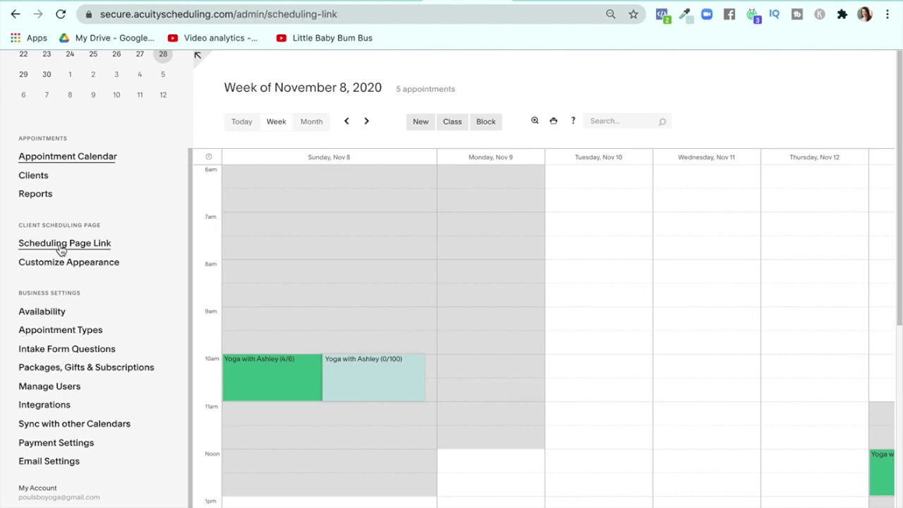
scroll(505, 280, "down", 1)
left_click(389, 323)
scroll(358, 379, "down", 3)
scroll(339, 389, "up", 3)
scroll(340, 390, "up", 5)
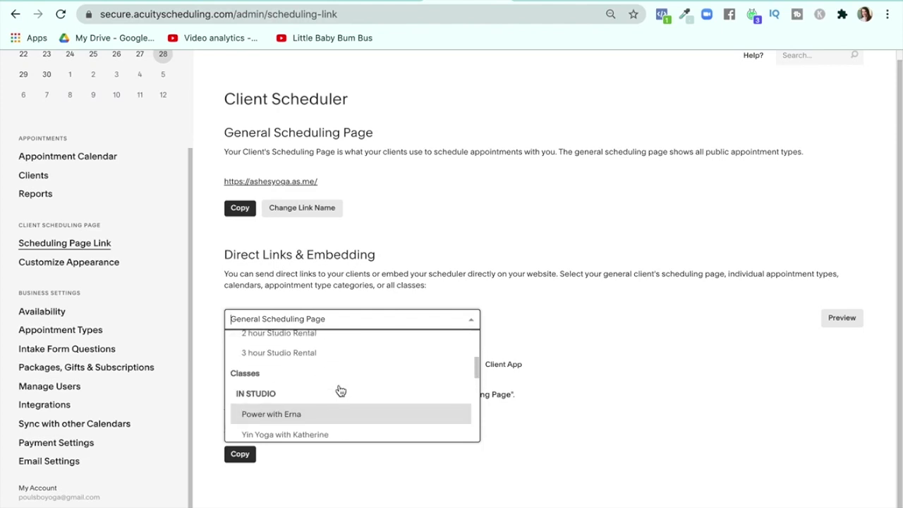
left_click(310, 360)
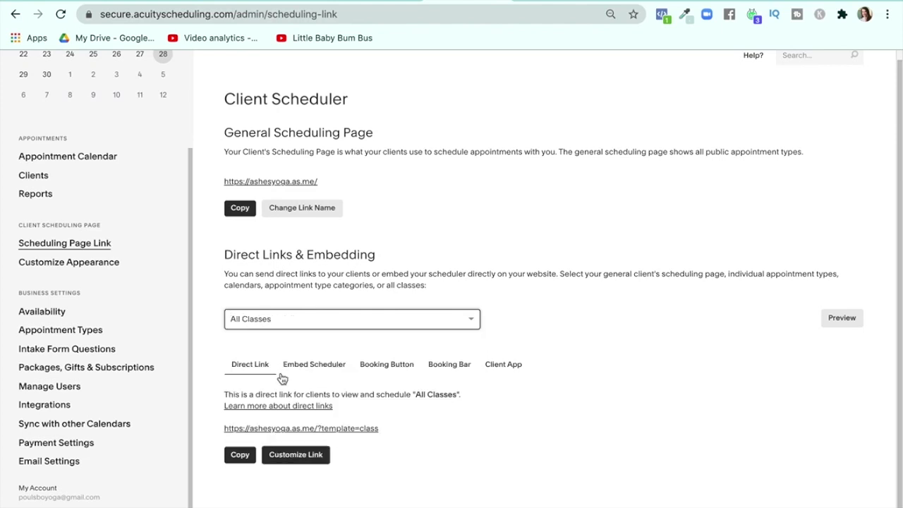
Preview the All Classes page and sign up for IN STUDIO: Yoga with Ashley.
left_click(853, 324)
scroll(682, 294, "down", 7)
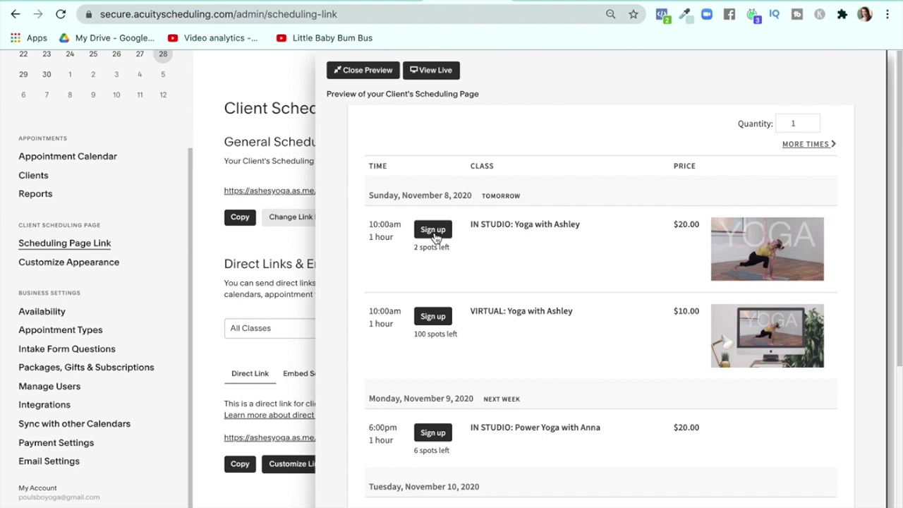
left_click(433, 230)
scroll(510, 342, "down", 10)
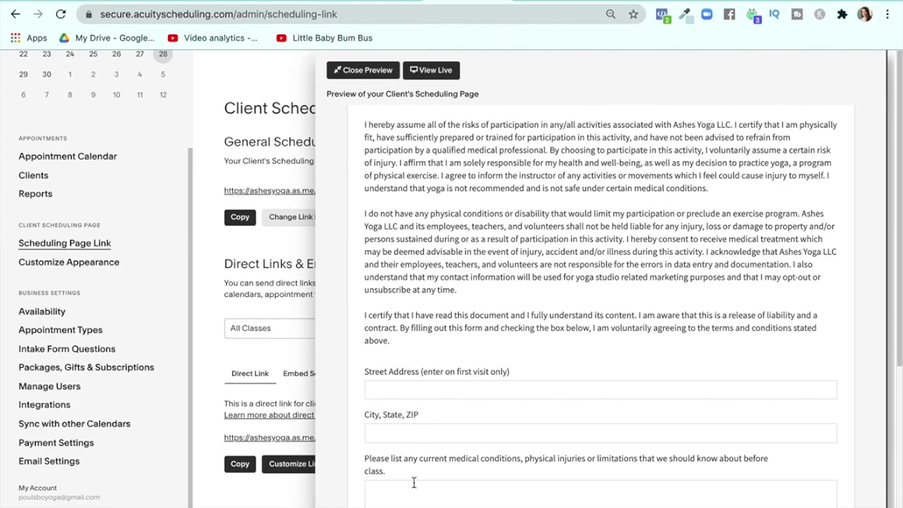
scroll(414, 482, "down", 4)
left_click(386, 362)
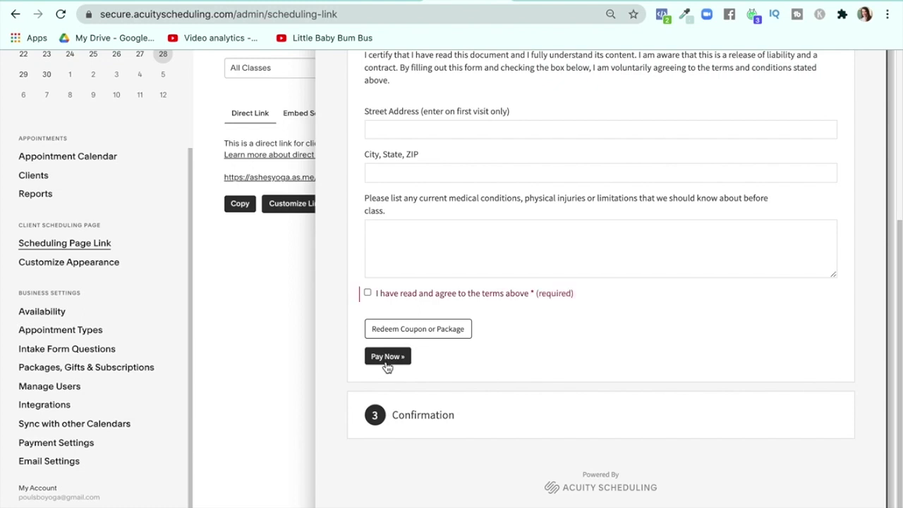
Agree to the liability waiver terms to reach the payment form, then close the preview.
left_click(367, 292)
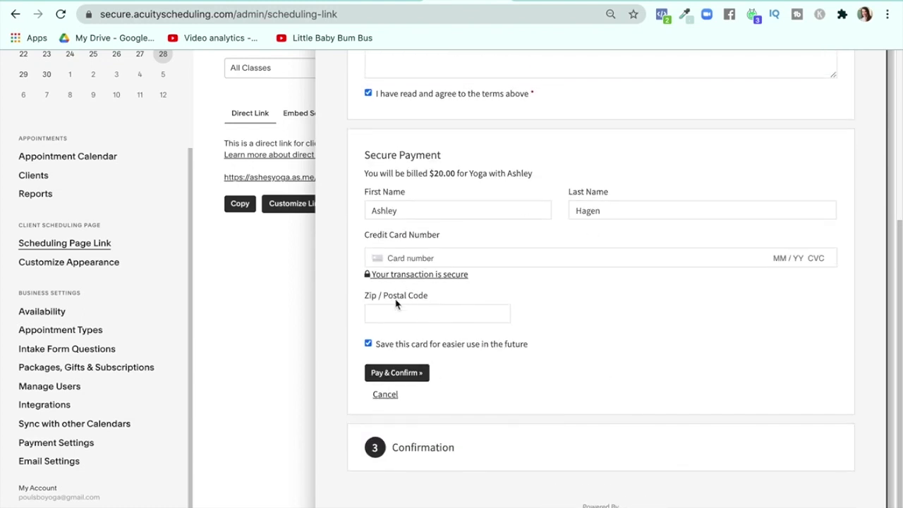
scroll(395, 303, "down", 1)
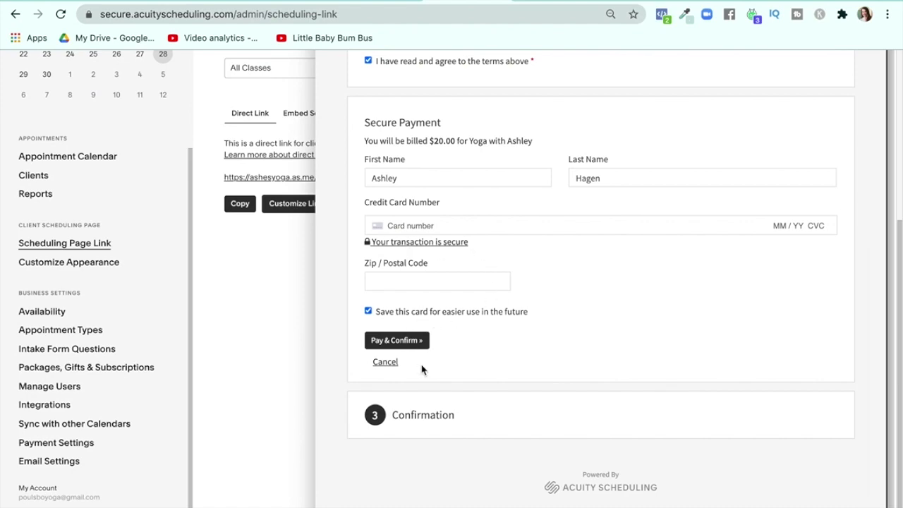
scroll(431, 369, "up", 10)
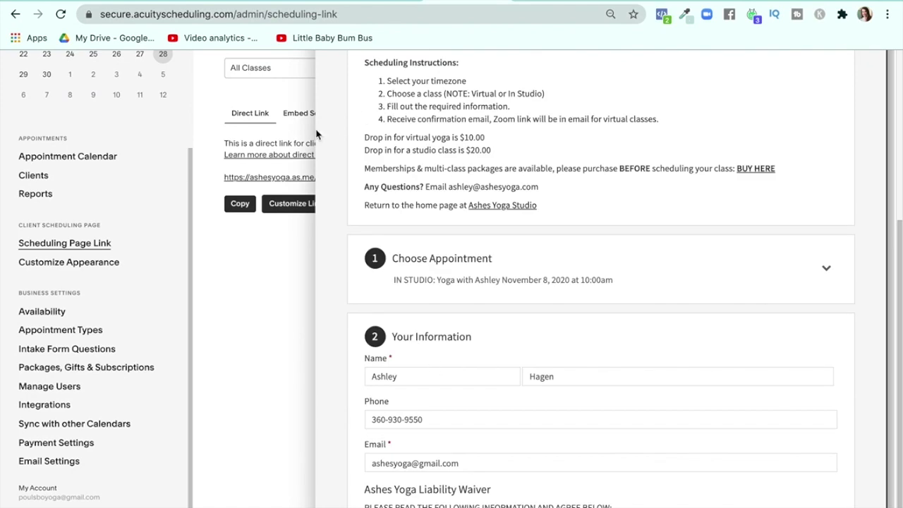
scroll(600, 282, "up", 5)
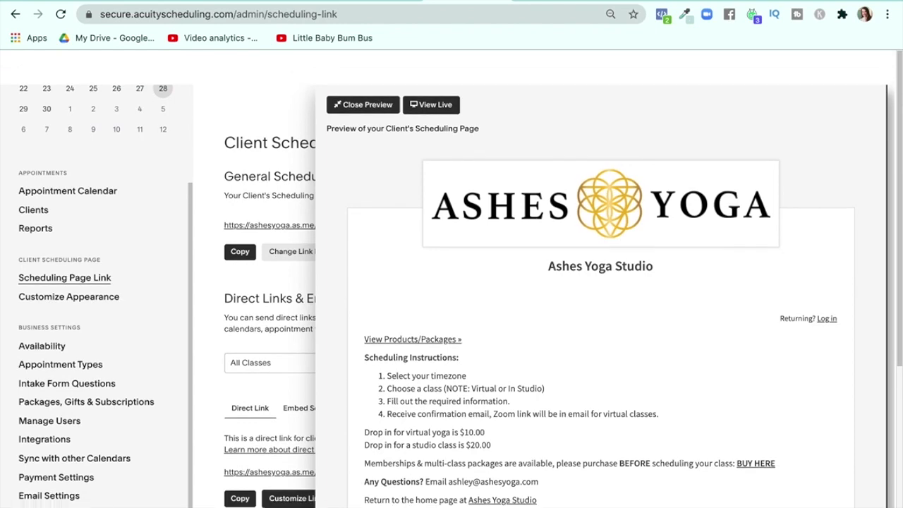
left_click(364, 76)
scroll(417, 136, "up", 2)
scroll(417, 135, "down", 1)
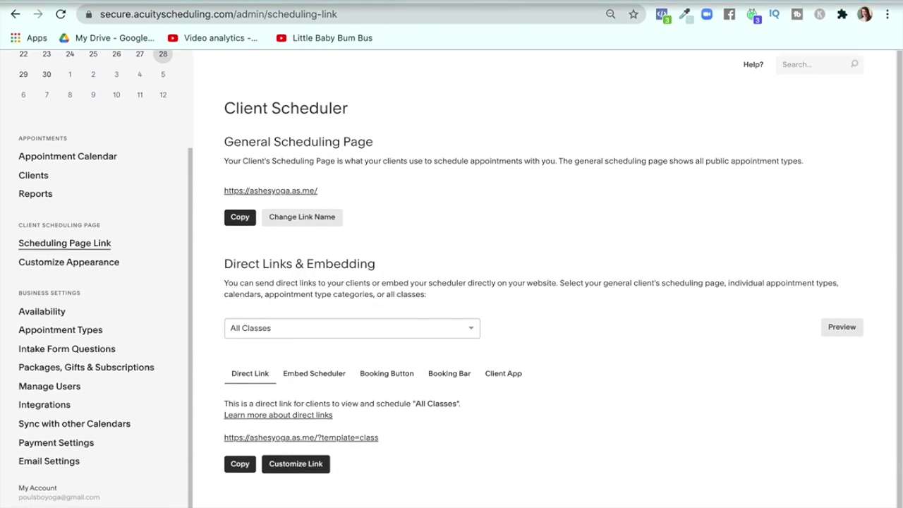
On the ashesyogastudio.com schedule page, open 'See Pricing & Package Options' to view Monthly Memberships.
left_click(634, 19)
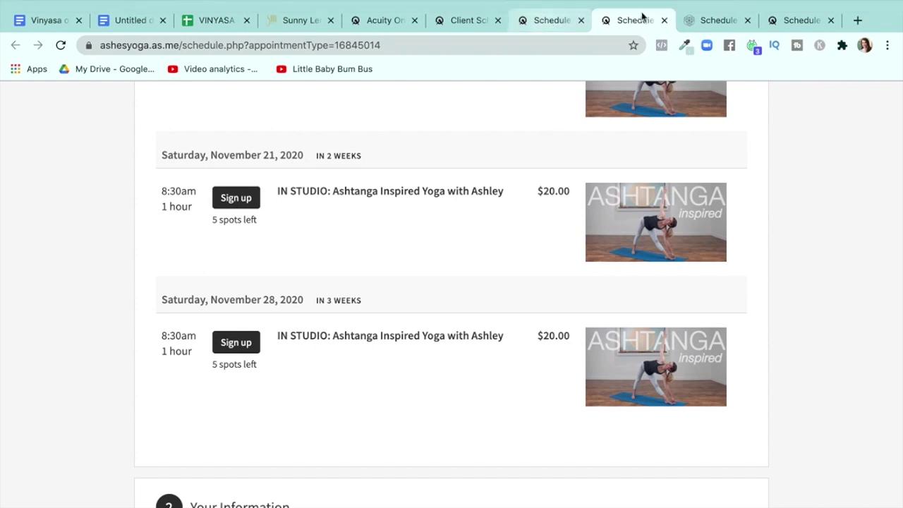
key("ctrl+Tab")
scroll(463, 202, "down", 4)
scroll(463, 202, "up", 3)
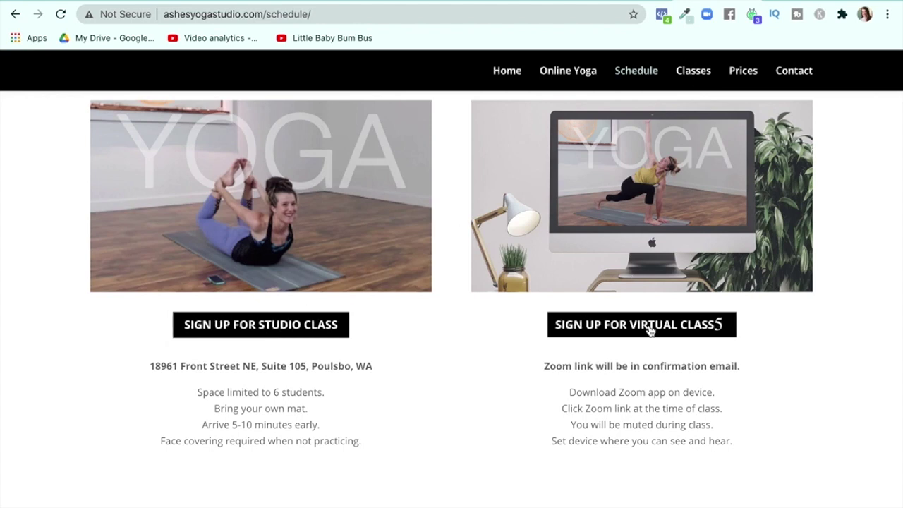
scroll(650, 330, "down", 5)
scroll(649, 329, "up", 10)
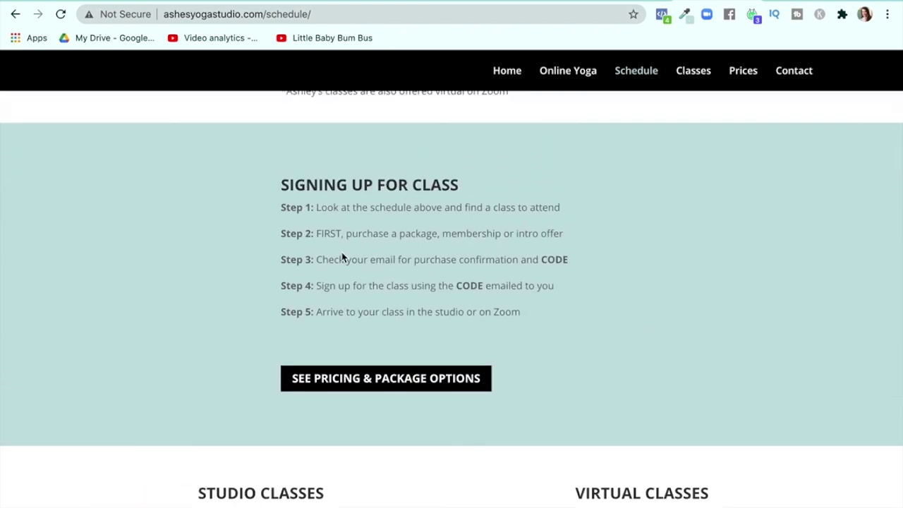
left_click(353, 381)
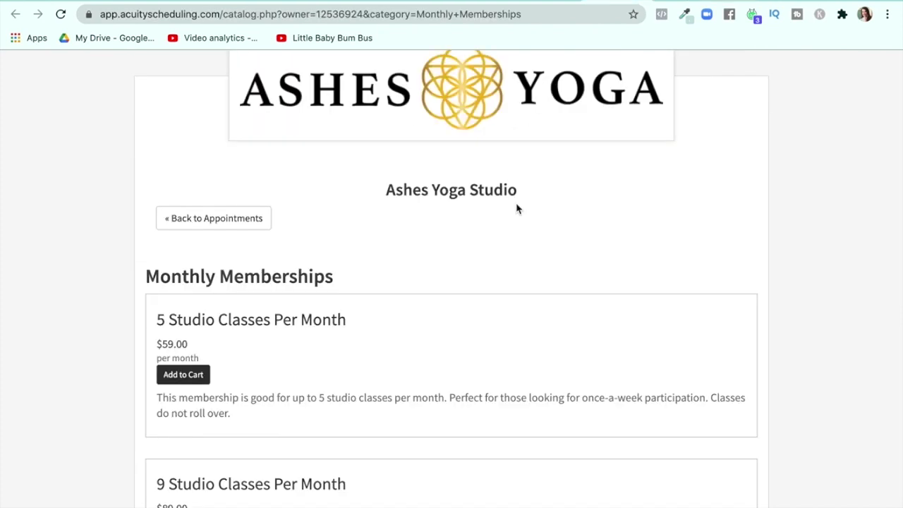
scroll(516, 209, "up", 2)
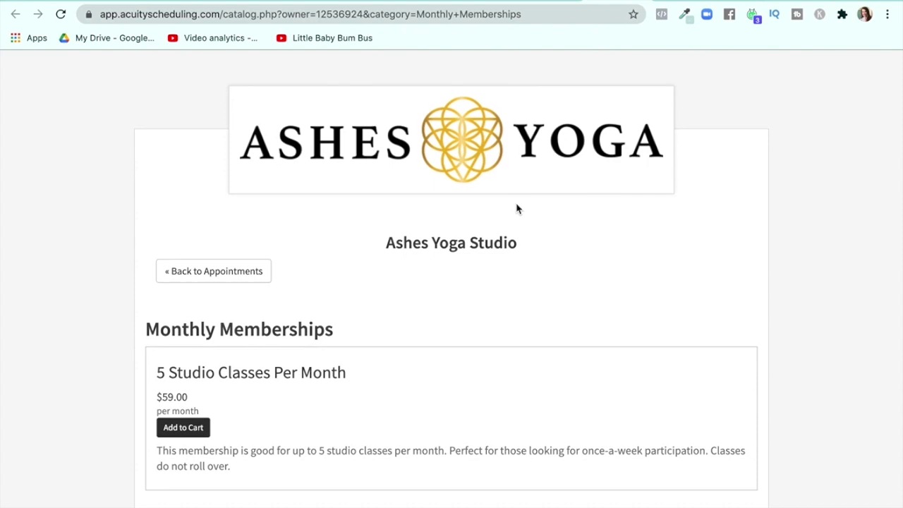
scroll(517, 209, "down", 3)
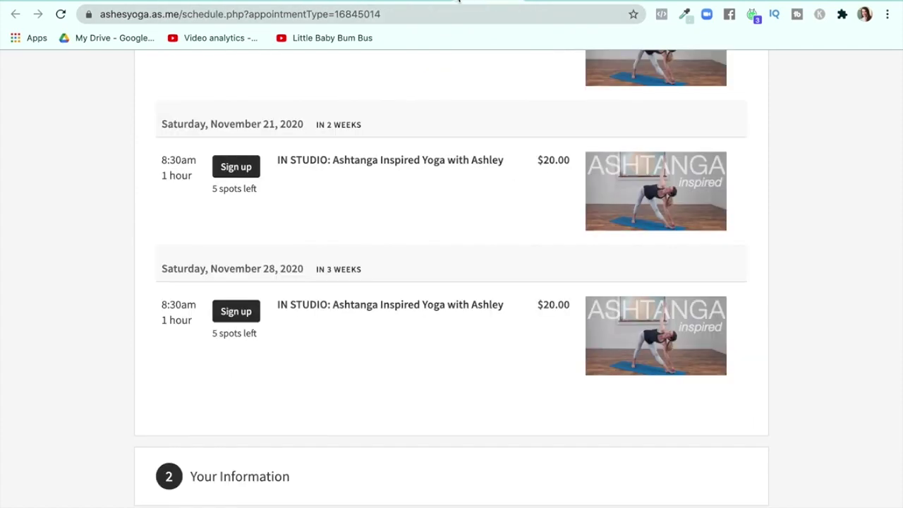
Go back to the Acuity admin calendar tab showing the week of November 8, 2020.
left_click(420, 2)
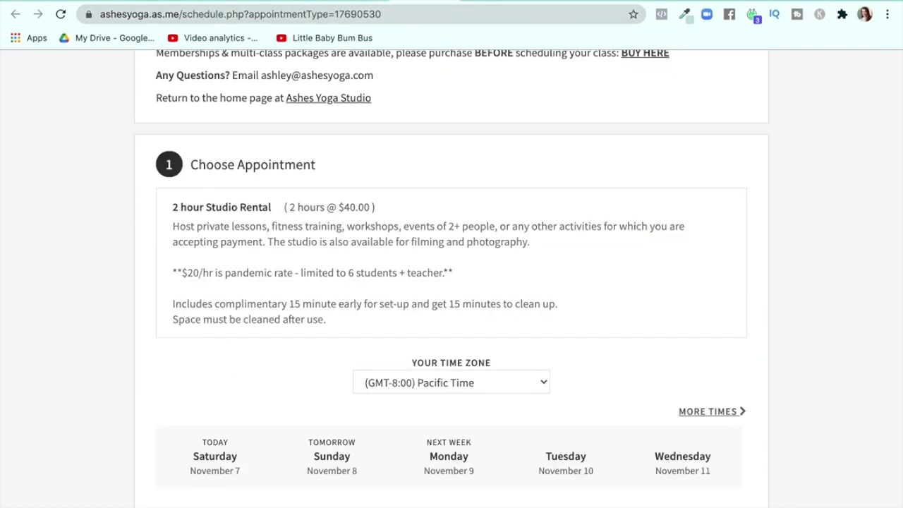
left_click(368, 2)
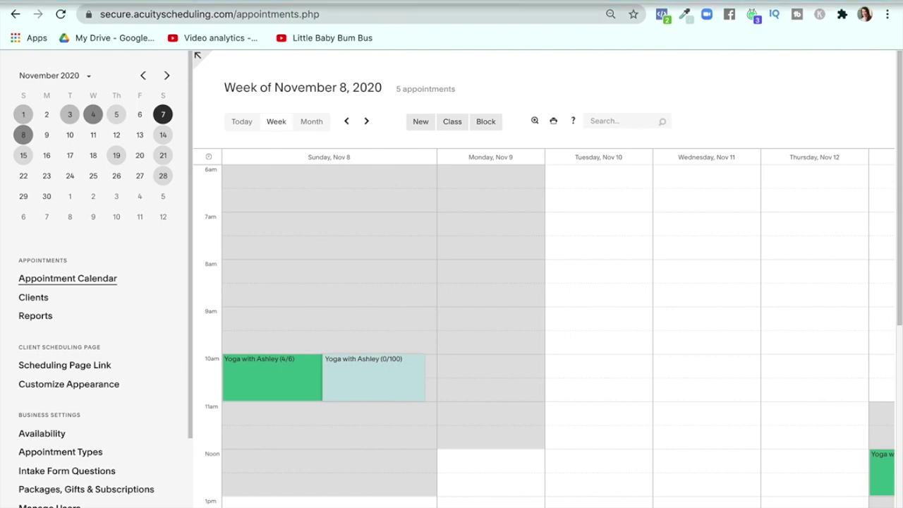
mouse_move(851, 0)
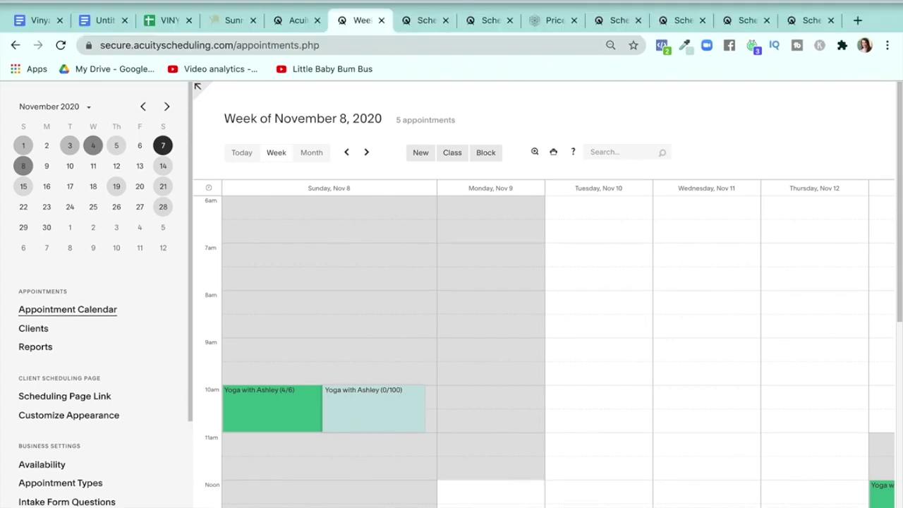